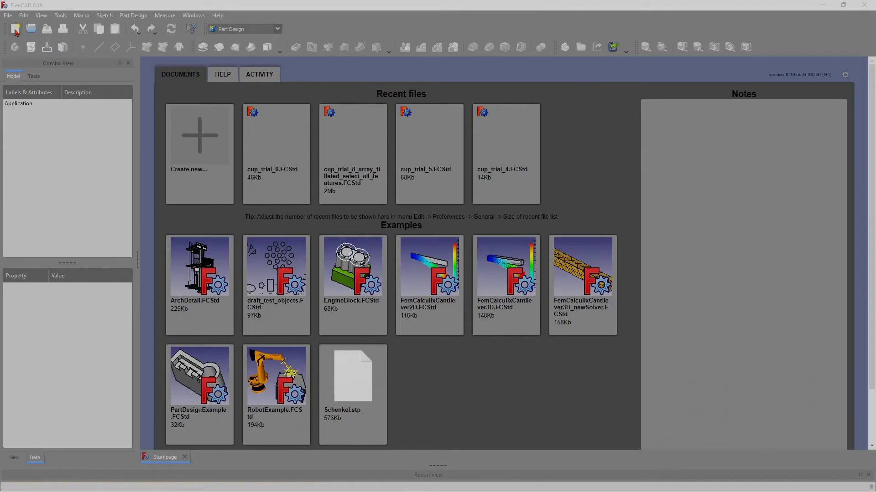
Step: Create a new document, switch to the Sketcher workbench and start a sketch on the XY-Plane
{"action": "left_click", "coordinate": [15, 31]}
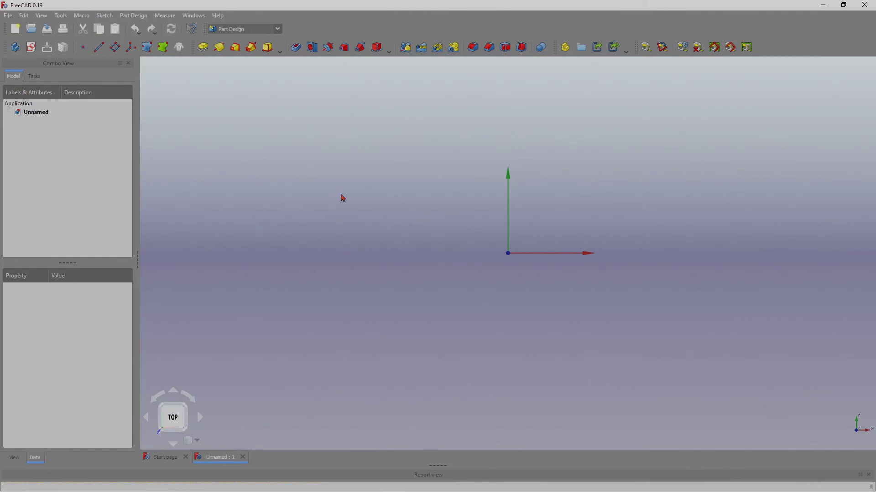
{"action": "left_click", "coordinate": [277, 31]}
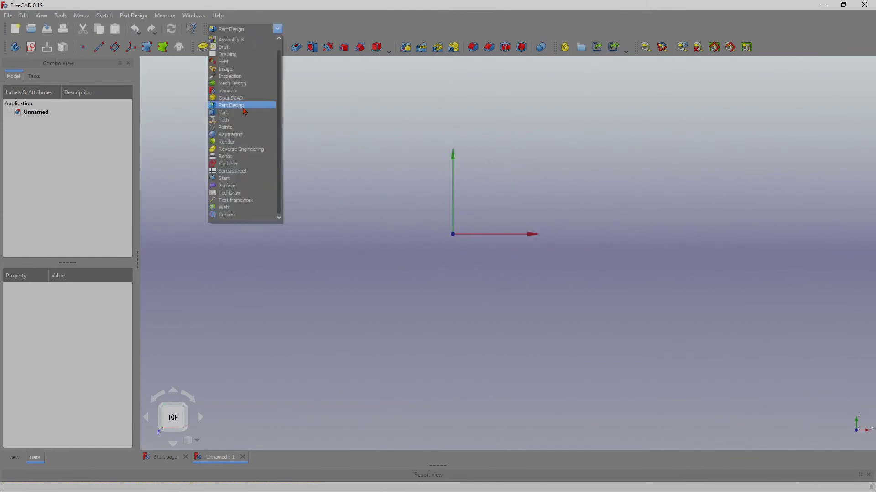
{"action": "left_click", "coordinate": [238, 164]}
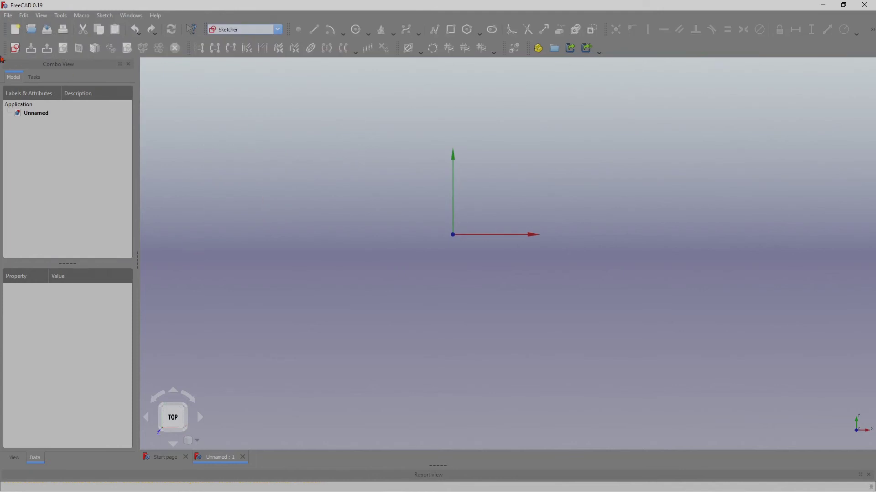
{"action": "left_click", "coordinate": [14, 49]}
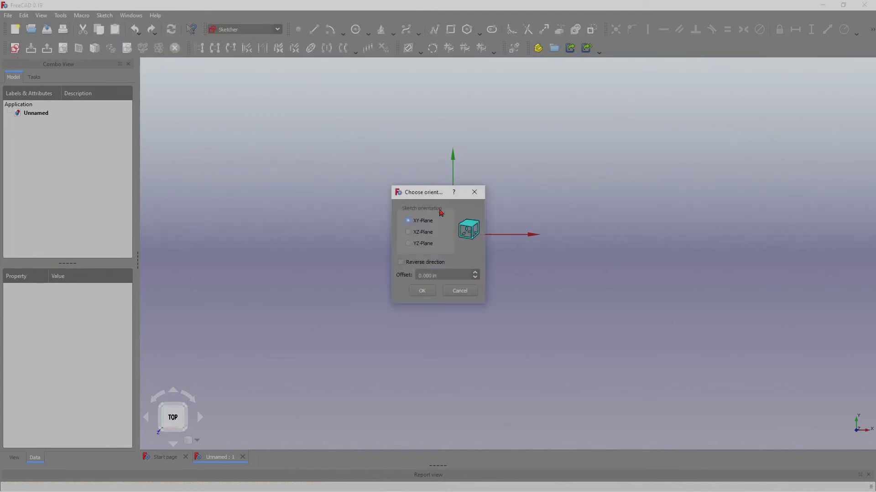
{"action": "left_click", "coordinate": [423, 294]}
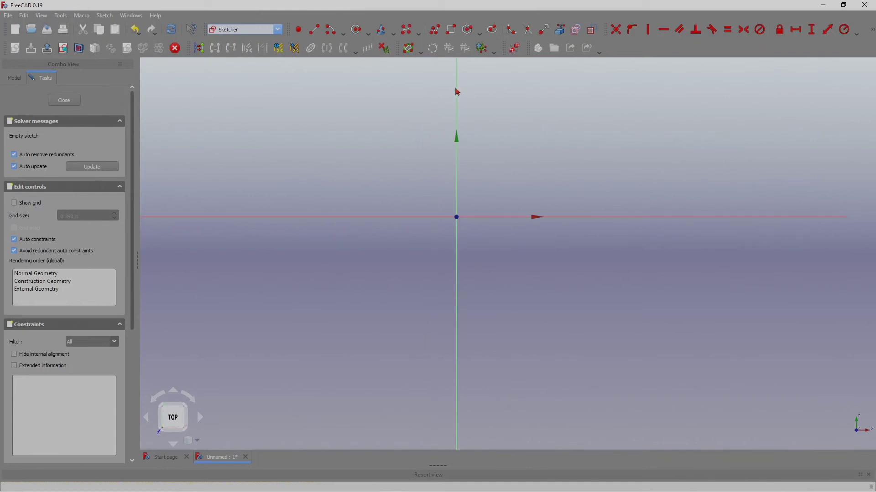
Step: Draw a closed slanted four-sided polyline with horizontal ends, about 3.17 in tall, above the horizontal axis on the negative-X side
{"action": "key", "text": "g"}
{"action": "key", "text": "l"}
{"action": "scroll", "coordinate": [378, 110], "scroll_direction": "down", "scroll_amount": 3}
{"action": "scroll", "coordinate": [371, 85], "scroll_direction": "up", "scroll_amount": 5}
{"action": "scroll", "coordinate": [391, 114], "scroll_direction": "down", "scroll_amount": 2}
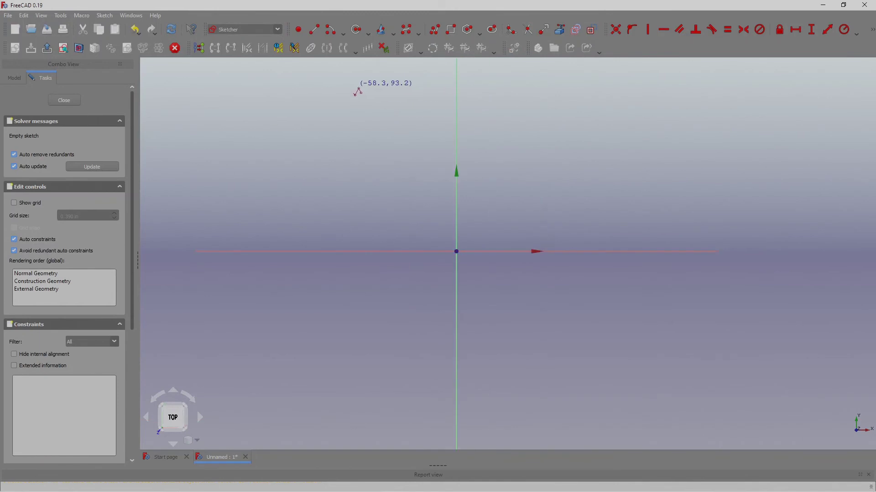
{"action": "left_click", "coordinate": [341, 86]}
{"action": "left_click", "coordinate": [360, 86]}
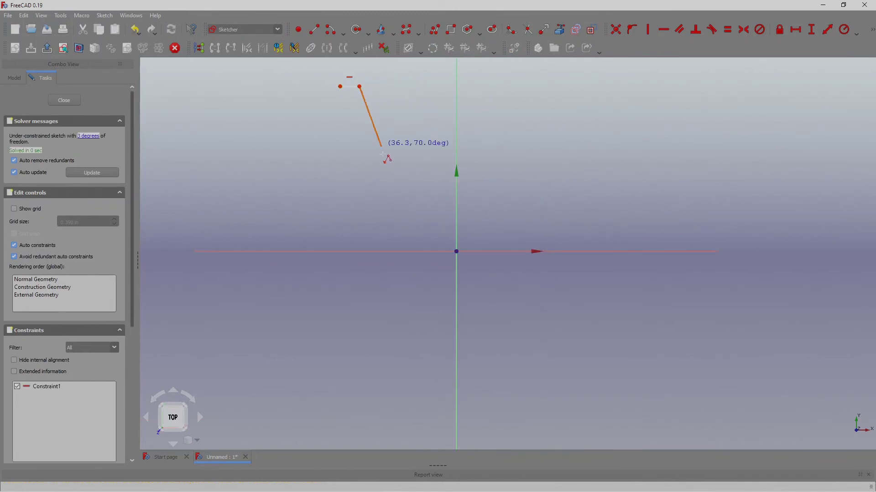
{"action": "left_click", "coordinate": [403, 229]}
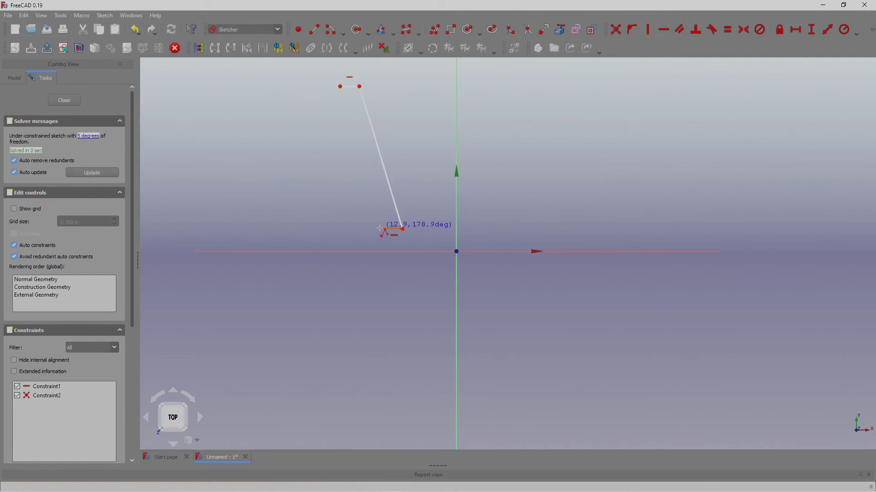
{"action": "left_click", "coordinate": [381, 229]}
{"action": "scroll", "coordinate": [342, 90], "scroll_direction": "up", "scroll_amount": 4}
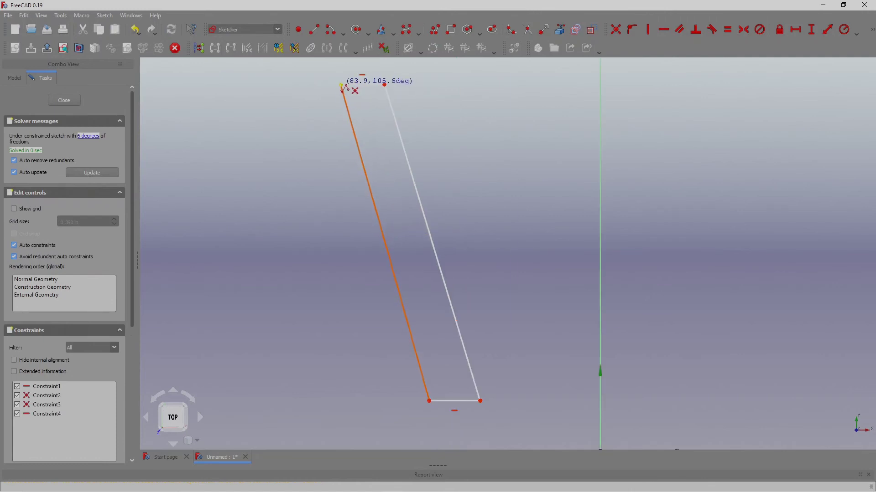
{"action": "left_click", "coordinate": [342, 86]}
Step: Constrain the two long slanted sides of the profile to be parallel
{"action": "scroll", "coordinate": [328, 145], "scroll_direction": "down", "scroll_amount": 6}
{"action": "scroll", "coordinate": [332, 135], "scroll_direction": "up", "scroll_amount": 4}
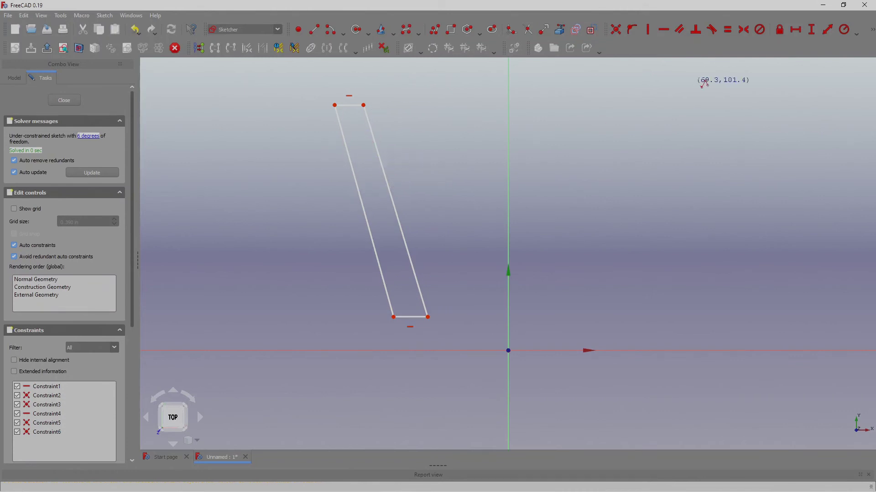
{"action": "left_click", "coordinate": [360, 190]}
{"action": "left_click", "coordinate": [393, 196]}
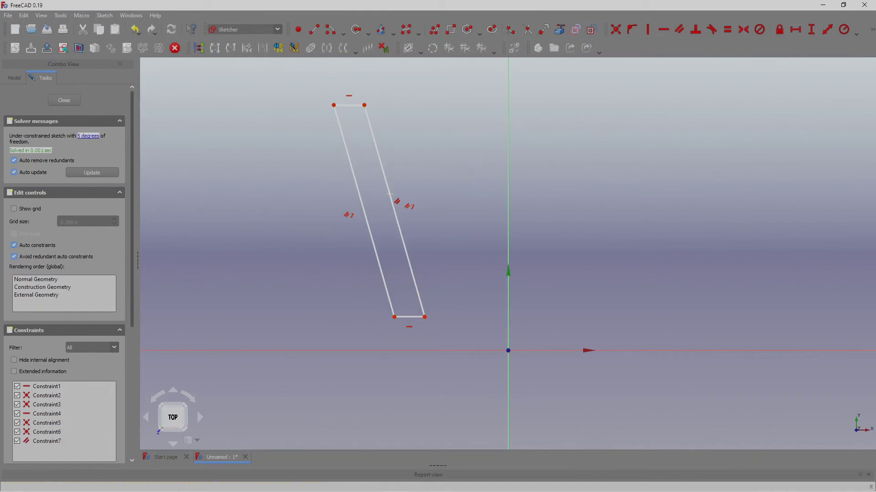
Step: Add a vertical distance constraint of 3.166 in to the outer slanted side of the profile
{"action": "scroll", "coordinate": [433, 167], "scroll_direction": "down", "scroll_amount": 4}
{"action": "scroll", "coordinate": [425, 156], "scroll_direction": "up", "scroll_amount": 4}
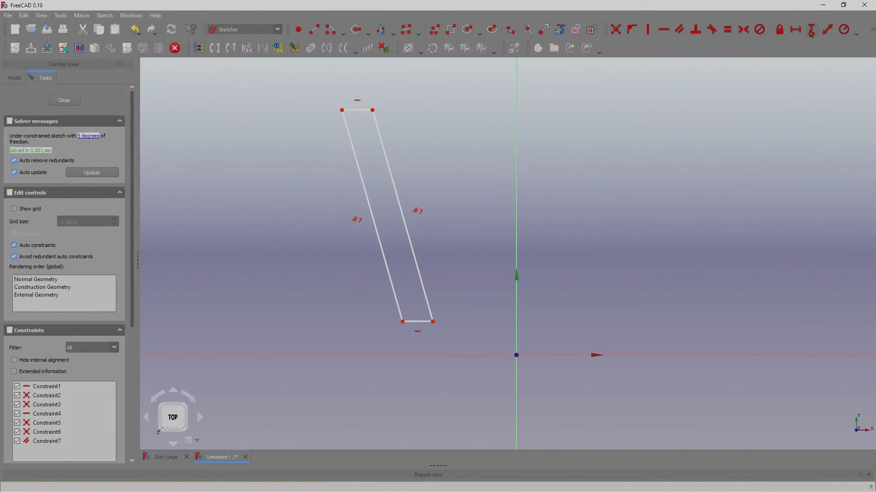
{"action": "left_click", "coordinate": [364, 200]}
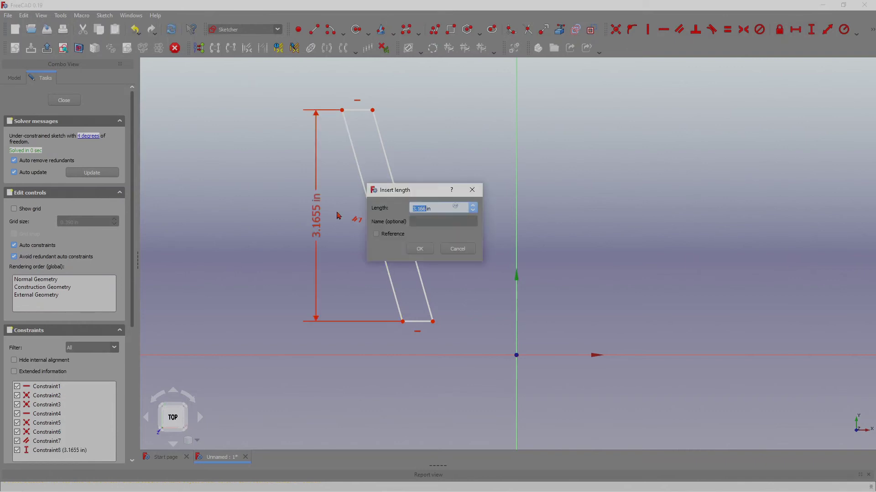
{"action": "left_click", "coordinate": [420, 249]}
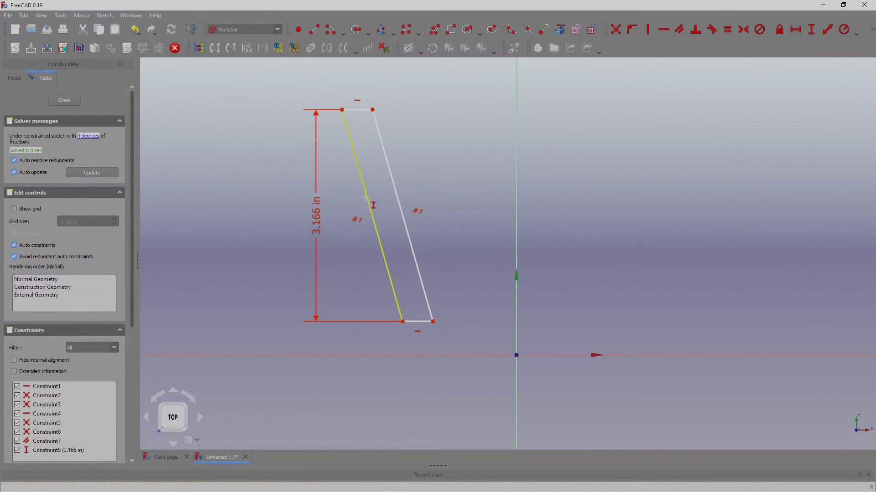
Step: Move the outer slanted side toward the inner one to narrow the profile to about 0.13 in wide
{"action": "left_click_drag", "start_coordinate": [363, 195], "coordinate": [385, 195]}
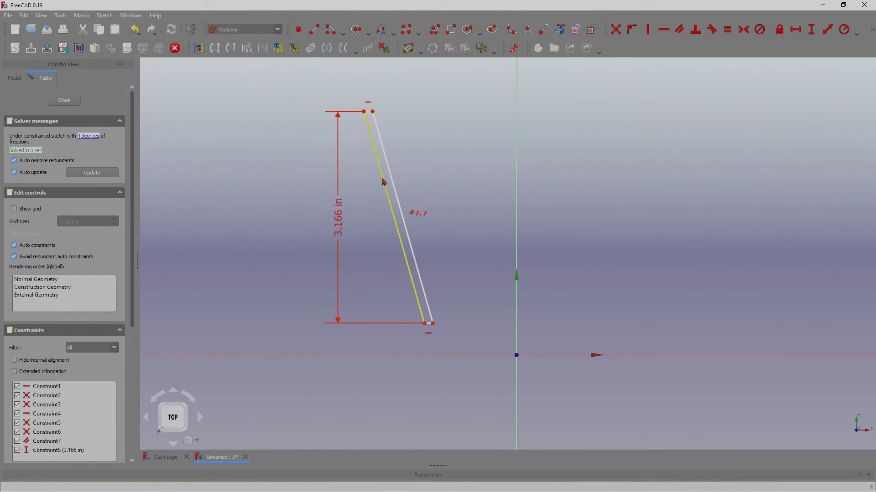
{"action": "right_click", "coordinate": [381, 182]}
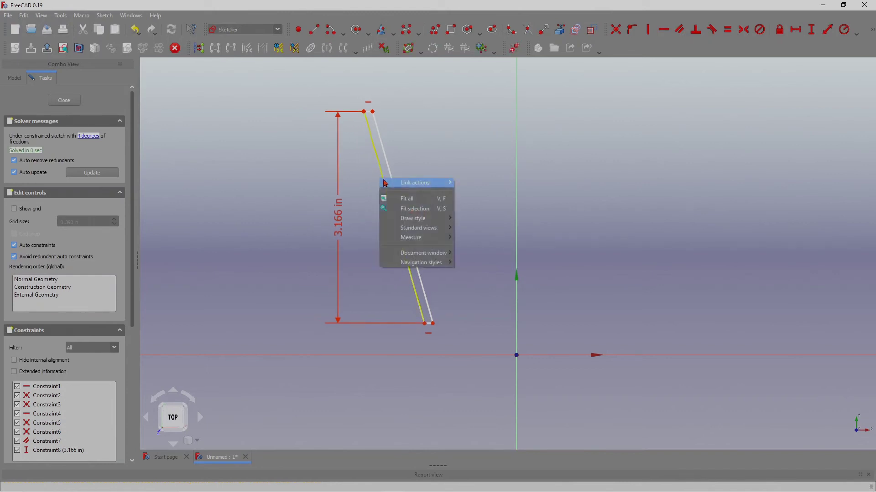
{"action": "left_click", "coordinate": [427, 132]}
Step: Constrain the upper edge's horizontal length to 0.128 in and shift its dimension label aside
{"action": "left_click", "coordinate": [796, 29]}
{"action": "scroll", "coordinate": [338, 78], "scroll_direction": "up", "scroll_amount": 5}
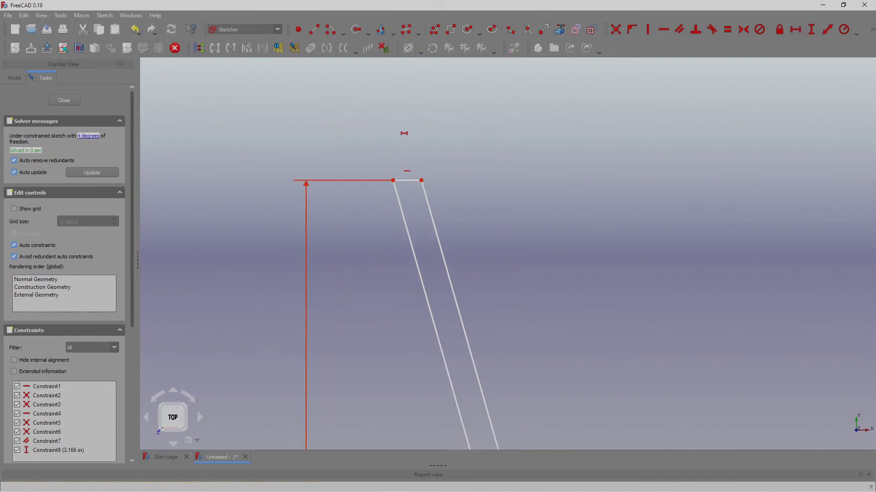
{"action": "left_click", "coordinate": [408, 181]}
{"action": "left_click", "coordinate": [455, 234]}
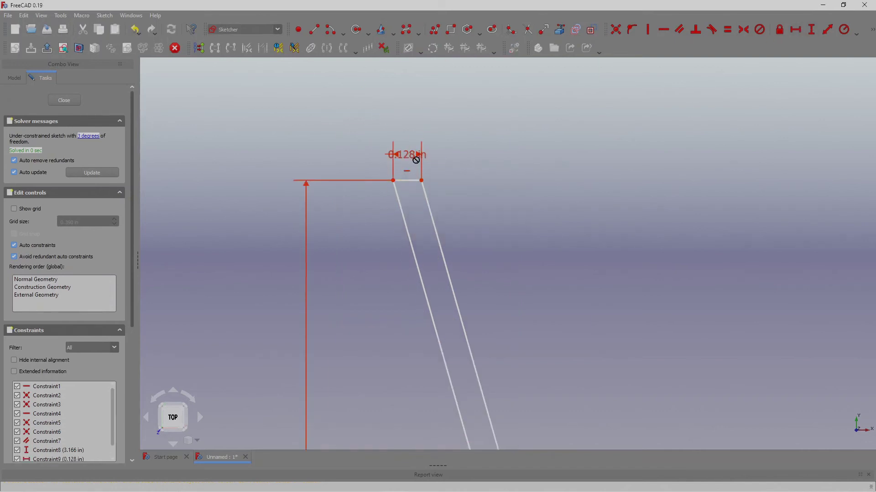
{"action": "left_click_drag", "start_coordinate": [408, 157], "coordinate": [461, 159]}
{"action": "scroll", "coordinate": [352, 137], "scroll_direction": "down", "scroll_amount": 8}
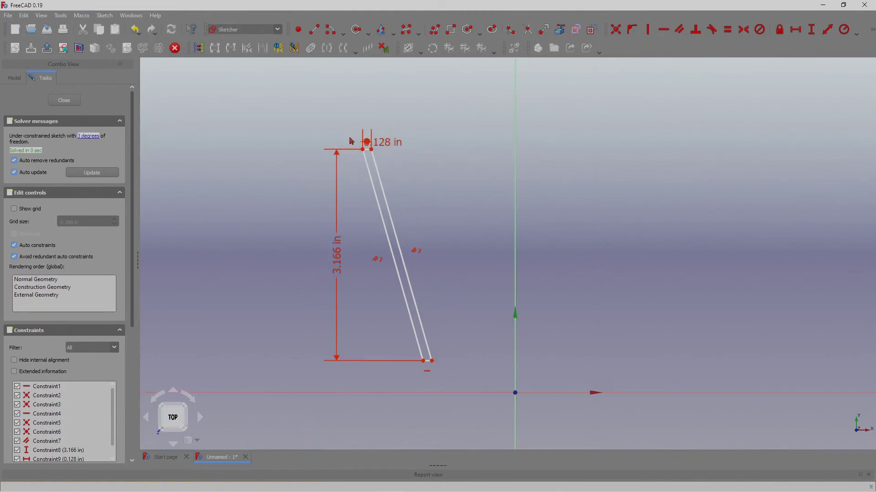
Step: Constrain the vertical distance between the profile's lower inner corner and the origin to 0.477 in
{"action": "scroll", "coordinate": [390, 209], "scroll_direction": "up", "scroll_amount": 4}
{"action": "scroll", "coordinate": [390, 213], "scroll_direction": "down", "scroll_amount": 4}
{"action": "scroll", "coordinate": [388, 140], "scroll_direction": "up", "scroll_amount": 2}
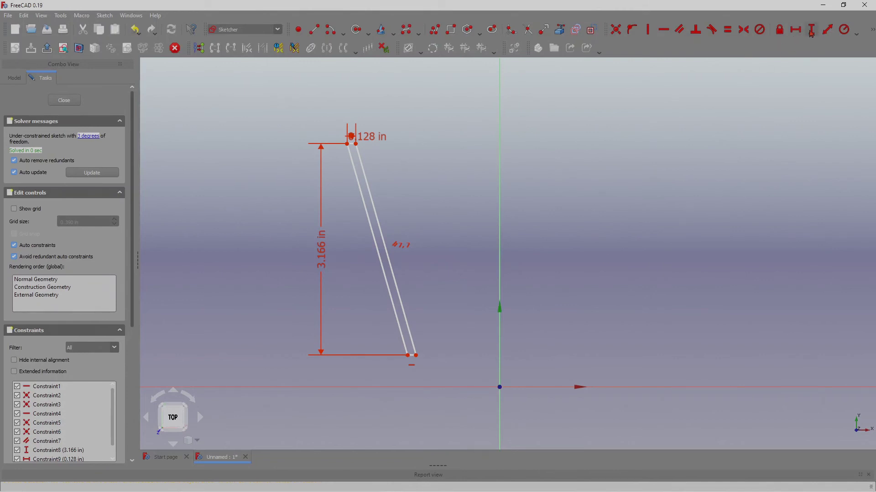
{"action": "left_click", "coordinate": [416, 355]}
{"action": "key", "text": "i"}
{"action": "left_click", "coordinate": [499, 387]}
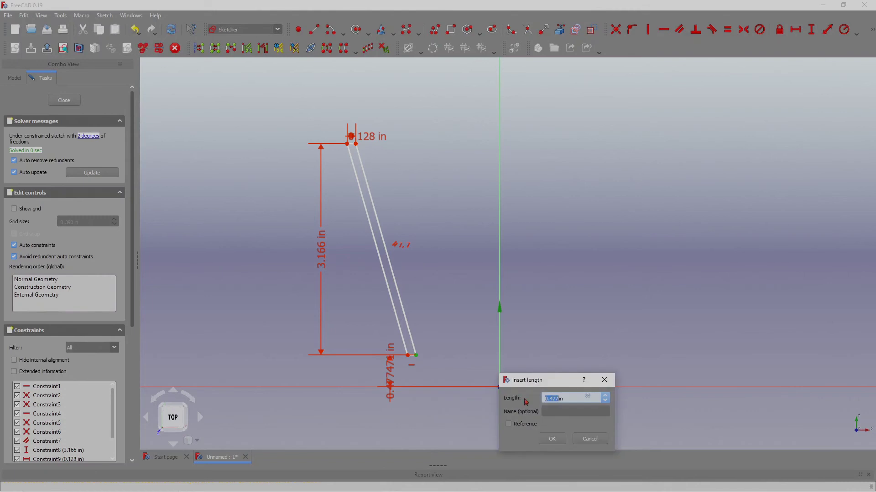
{"action": "left_click", "coordinate": [551, 438]}
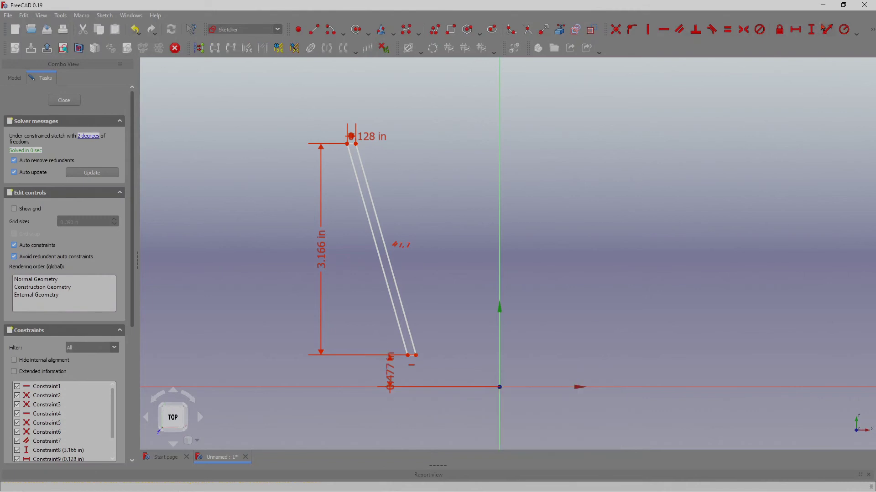
Step: Constrain the horizontal distance between the profile's lower inner corner and the origin to 1.249 in
{"action": "left_click", "coordinate": [795, 29]}
{"action": "left_click", "coordinate": [415, 356]}
{"action": "left_click", "coordinate": [499, 387]}
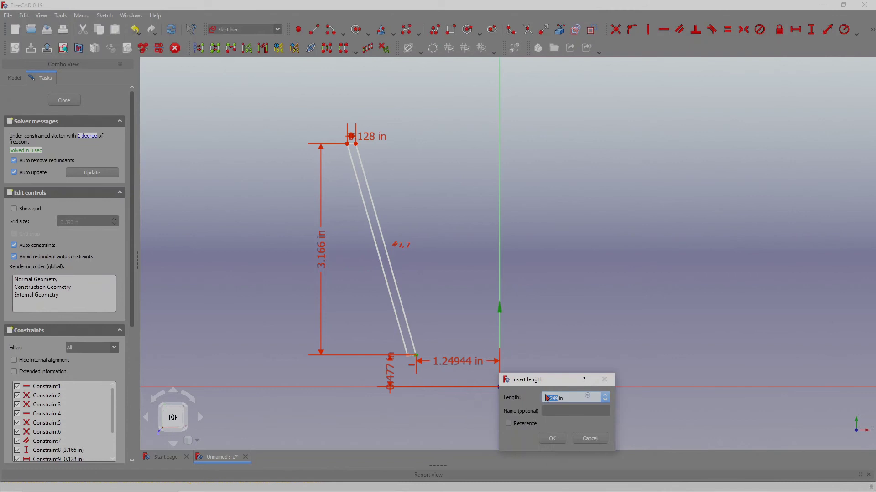
{"action": "left_click", "coordinate": [552, 437]}
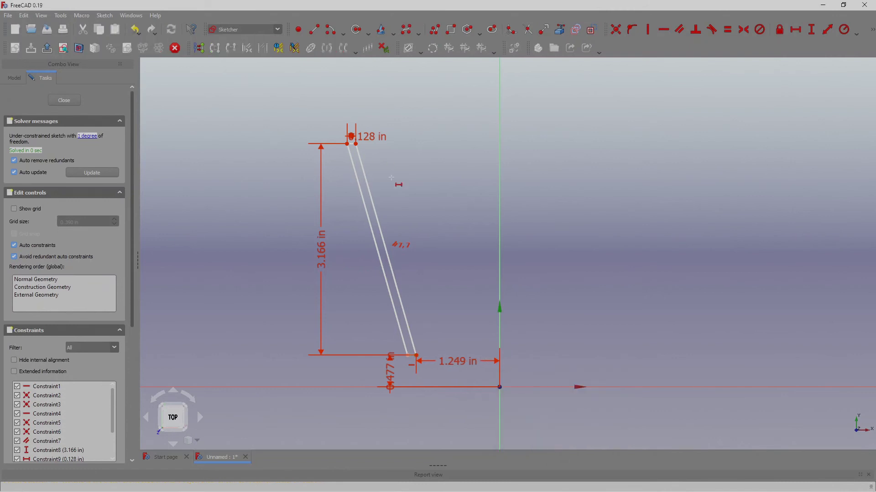
Step: Add a 74.076° angle constraint between the outer slanted side and the upper edge, and close the sketch
{"action": "scroll", "coordinate": [340, 161], "scroll_direction": "up", "scroll_amount": 4}
{"action": "scroll", "coordinate": [364, 157], "scroll_direction": "down", "scroll_amount": 4}
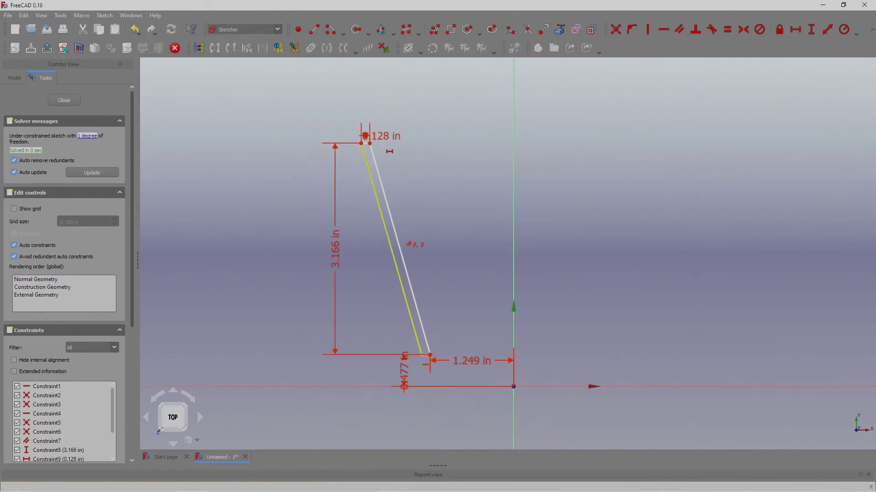
{"action": "left_click", "coordinate": [871, 36]}
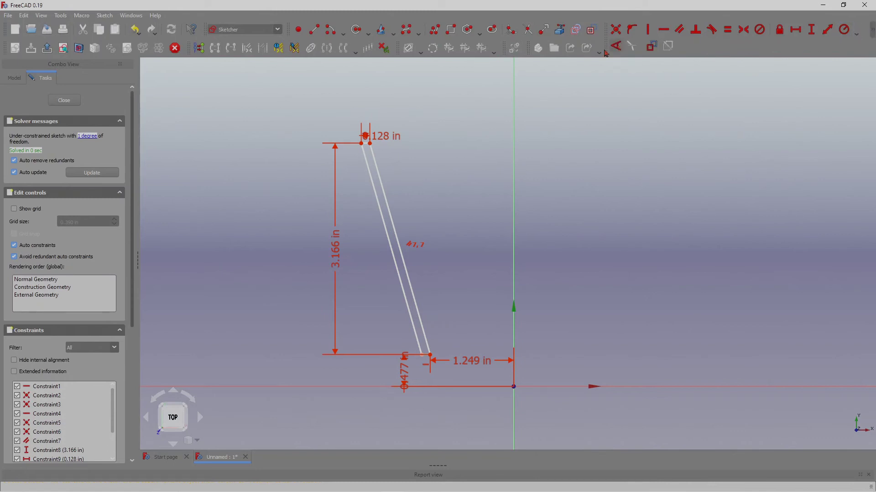
{"action": "left_click", "coordinate": [371, 149]}
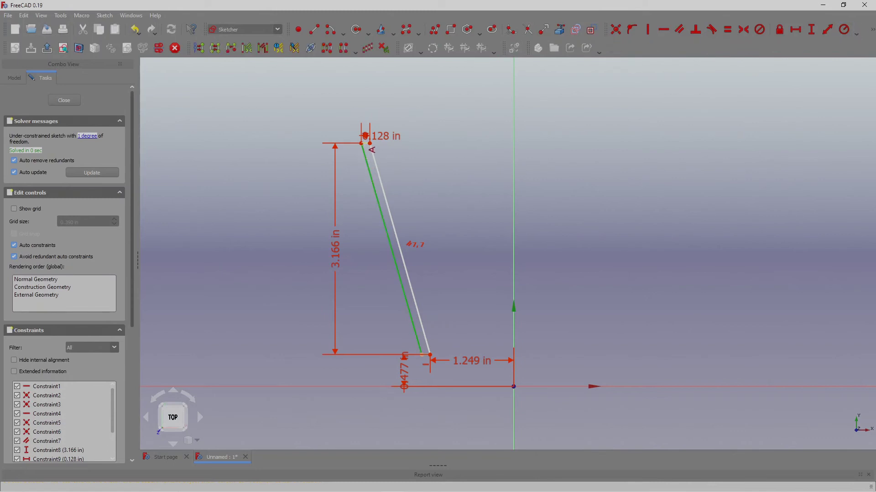
{"action": "left_click", "coordinate": [370, 146]}
{"action": "left_click", "coordinate": [418, 193]}
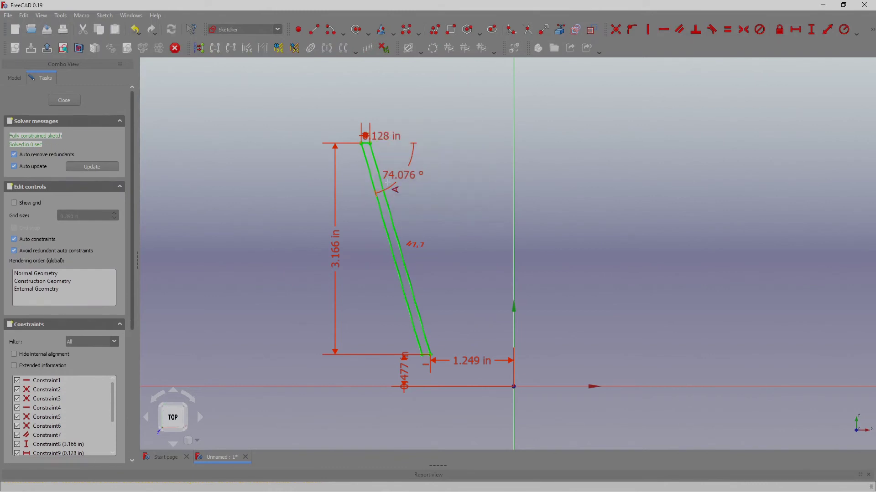
{"action": "left_click", "coordinate": [64, 101]}
{"action": "mouse_move", "coordinate": [420, 202]}
{"action": "middle_mouse_down"}
{"action": "mouse_move", "coordinate": [391, 121]}
{"action": "mouse_move", "coordinate": [438, 275]}
{"action": "middle_mouse_up"}
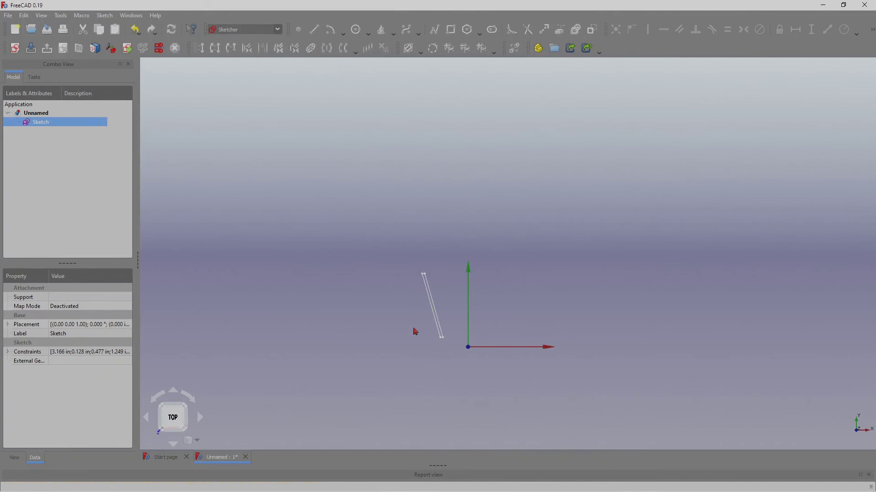
Step: In the Part Design workbench, create a body from the sketch, attach it to the XY_Plane and select the sketch inside the body
{"action": "left_click", "coordinate": [282, 30]}
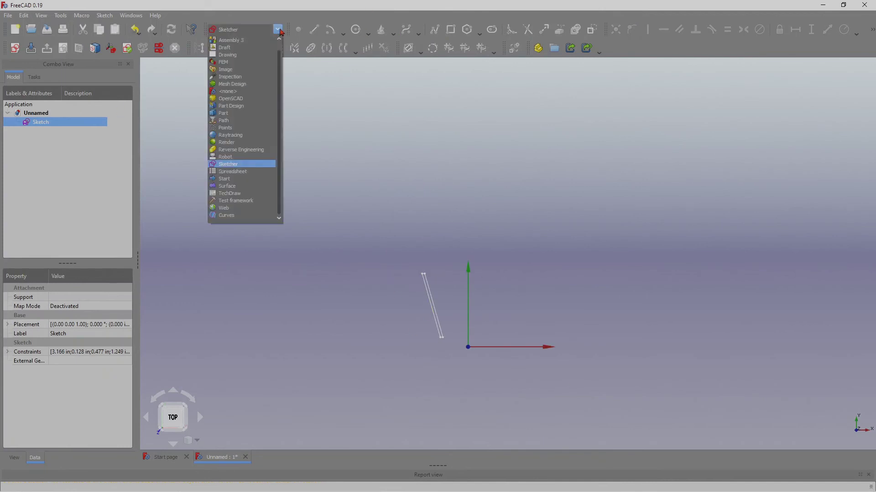
{"action": "left_click", "coordinate": [248, 109]}
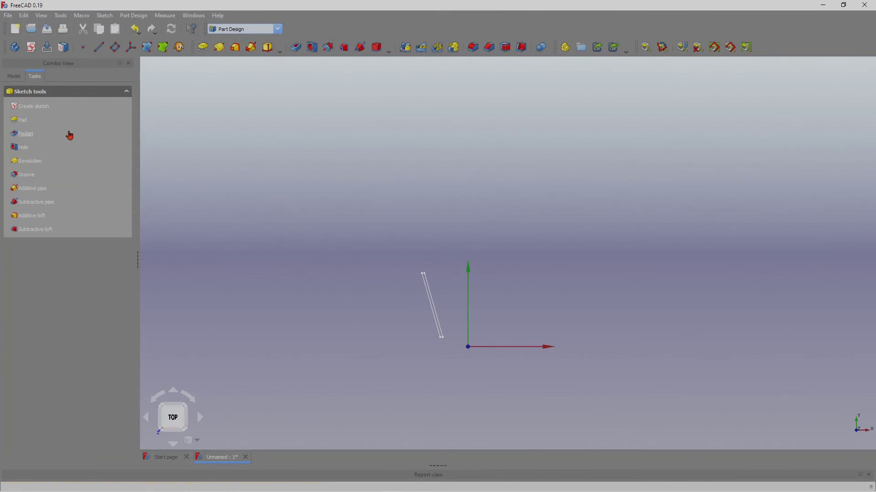
{"action": "left_click", "coordinate": [17, 77]}
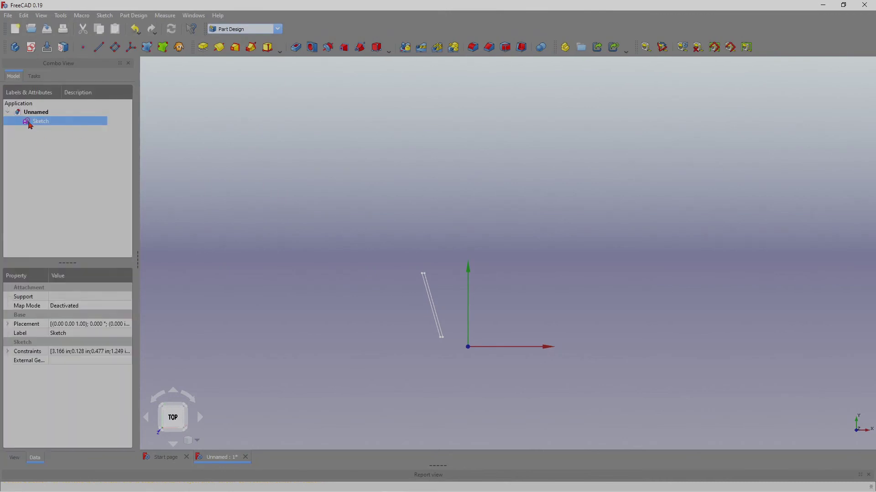
{"action": "left_click", "coordinate": [14, 48]}
{"action": "left_click", "coordinate": [48, 139]}
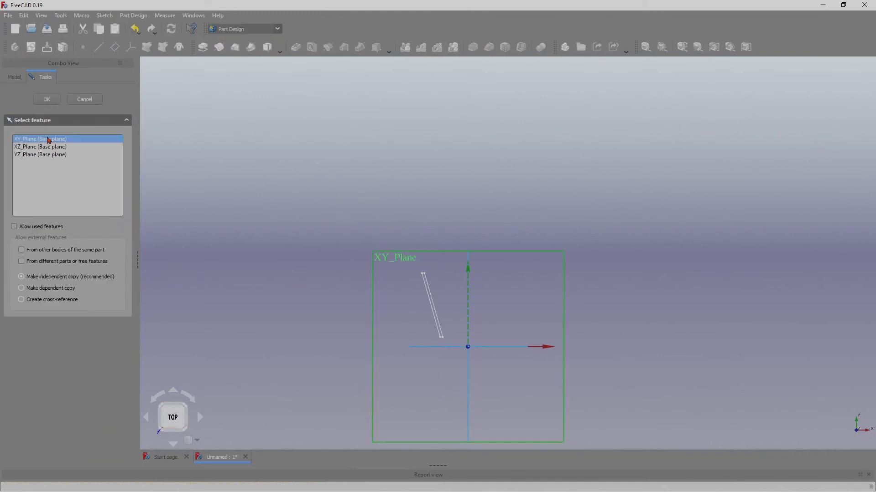
{"action": "left_click", "coordinate": [47, 99]}
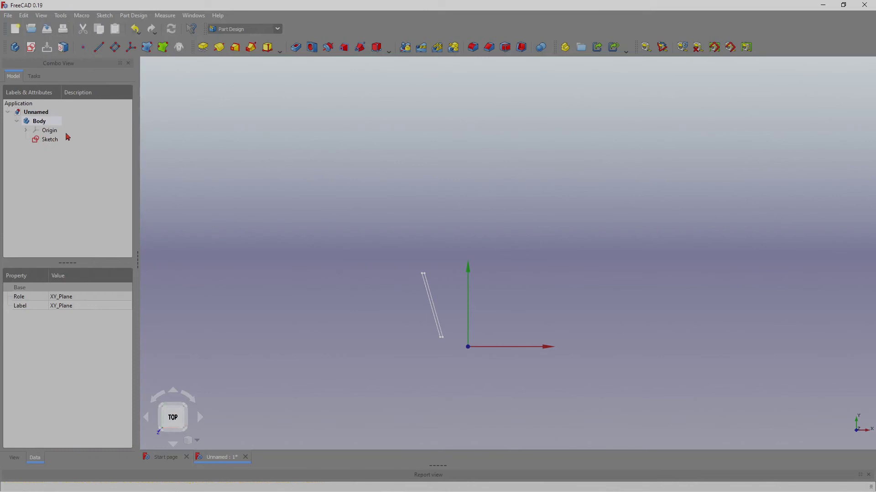
{"action": "left_click", "coordinate": [47, 140]}
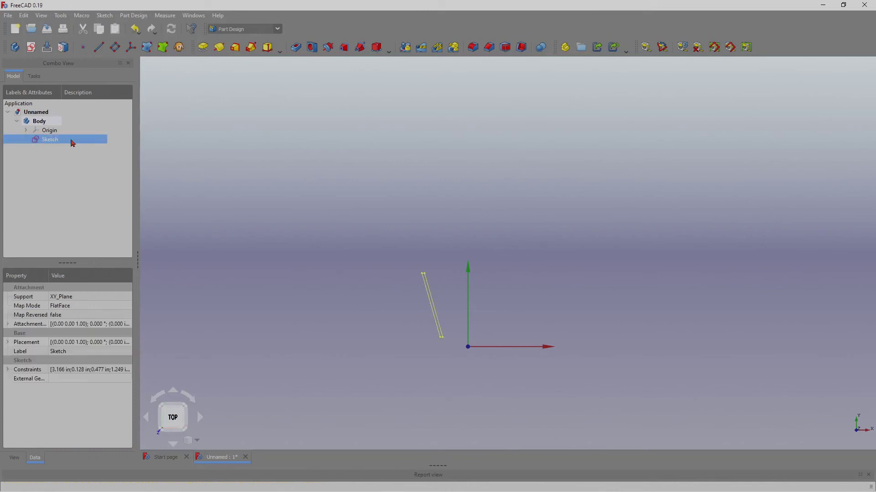
Step: Revolve the slanted wall profile 180° about the vertical sketch axis
{"action": "left_click", "coordinate": [219, 49]}
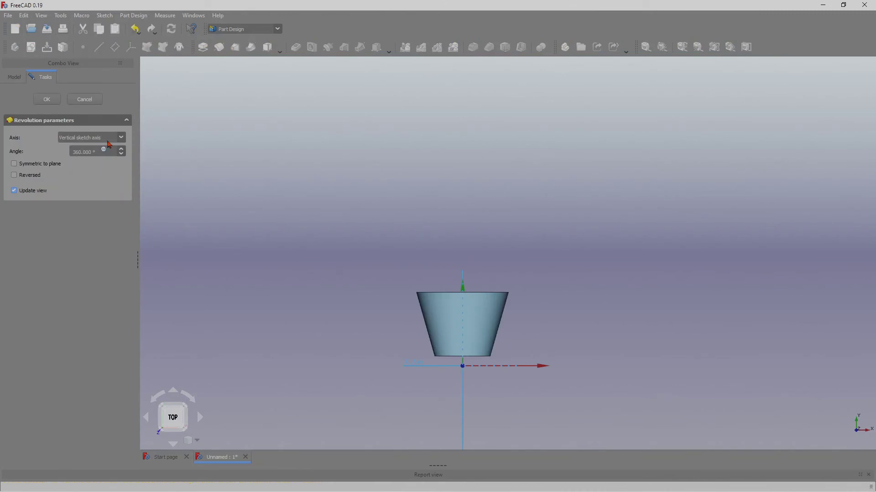
{"action": "left_click", "coordinate": [83, 153]}
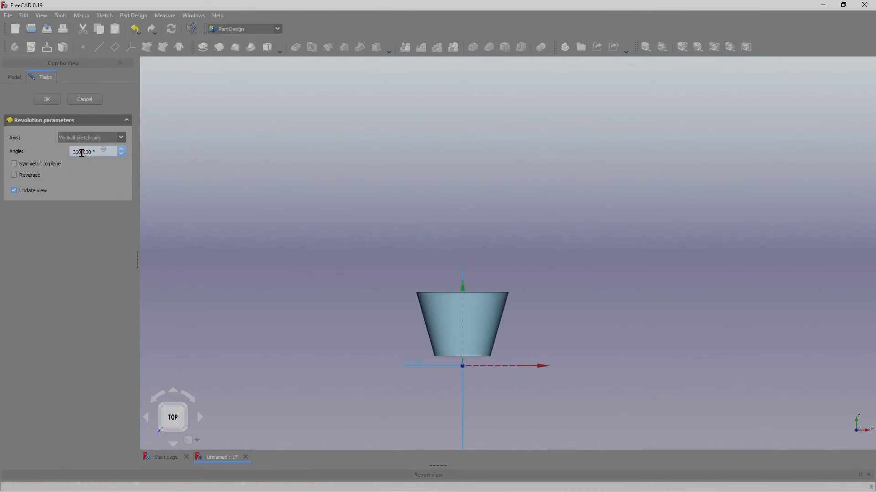
{"action": "left_click_drag", "start_coordinate": [82, 153], "coordinate": [66, 153]}
{"action": "type", "text": "180"}
{"action": "left_click", "coordinate": [47, 99]}
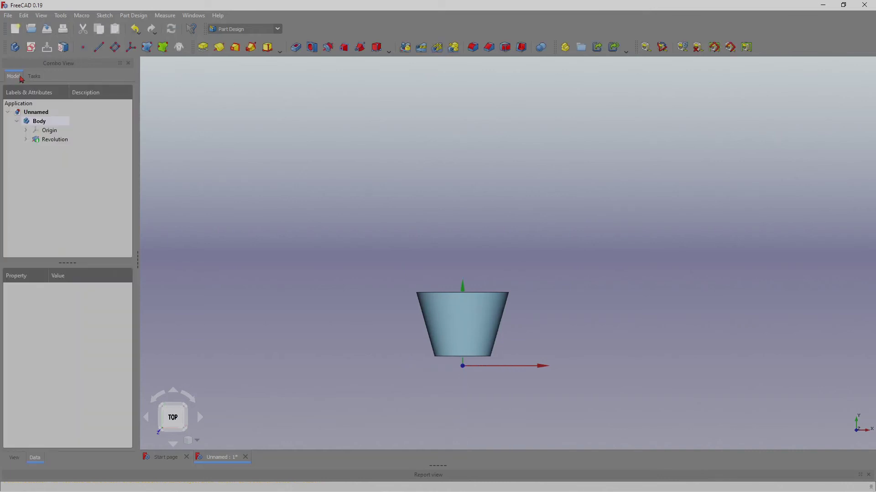
Step: Examine the half-revolved cup wall from several angles, including the top view
{"action": "mouse_move", "coordinate": [472, 269]}
{"action": "middle_mouse_down"}
{"action": "mouse_move", "coordinate": [553, 317]}
{"action": "mouse_move", "coordinate": [492, 272]}
{"action": "mouse_move", "coordinate": [533, 330]}
{"action": "mouse_move", "coordinate": [508, 279]}
{"action": "mouse_move", "coordinate": [480, 260]}
{"action": "mouse_move", "coordinate": [482, 249]}
{"action": "mouse_move", "coordinate": [486, 279]}
{"action": "middle_mouse_up"}
{"action": "scroll", "coordinate": [467, 320], "scroll_direction": "down", "scroll_amount": 3}
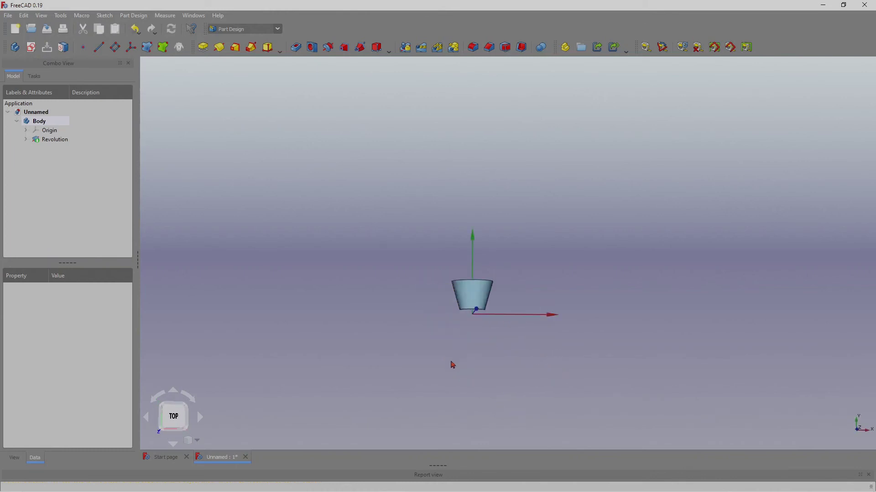
{"action": "scroll", "coordinate": [451, 361], "scroll_direction": "up", "scroll_amount": 3}
{"action": "middle_click_drag", "start_coordinate": [575, 213], "coordinate": [594, 231]}
{"action": "scroll", "coordinate": [564, 260], "scroll_direction": "up", "scroll_amount": 2}
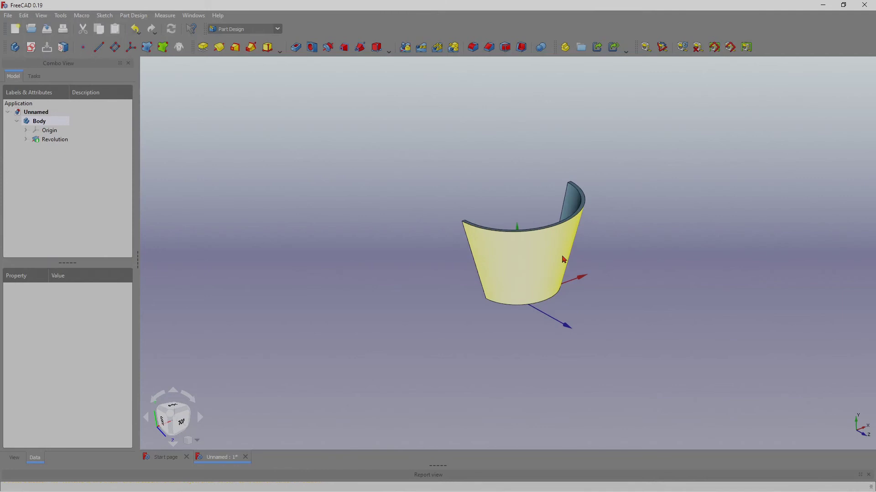
{"action": "mouse_move", "coordinate": [606, 214]}
{"action": "middle_mouse_down"}
{"action": "mouse_move", "coordinate": [617, 196]}
{"action": "mouse_move", "coordinate": [604, 215]}
{"action": "middle_mouse_up"}
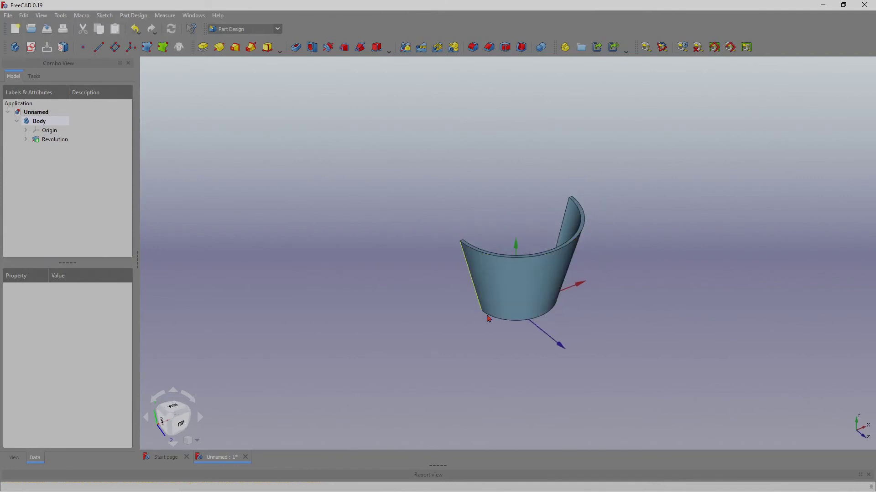
{"action": "middle_click_drag", "start_coordinate": [592, 292], "coordinate": [666, 298]}
{"action": "key", "text": "2"}
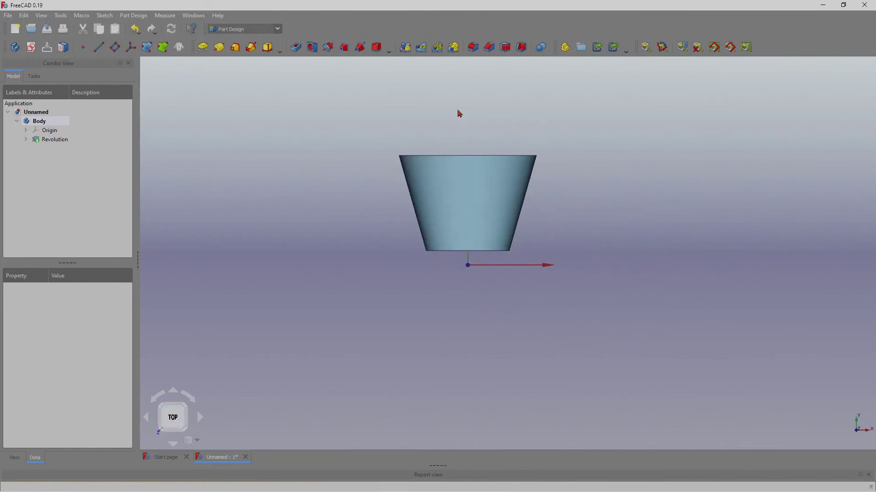
{"action": "scroll", "coordinate": [460, 118], "scroll_direction": "up", "scroll_amount": 5}
{"action": "scroll", "coordinate": [463, 259], "scroll_direction": "down", "scroll_amount": 5}
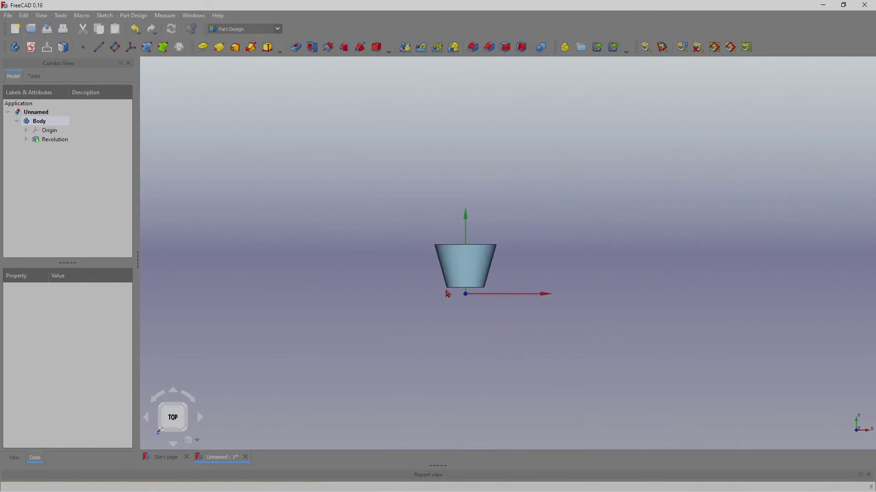
{"action": "scroll", "coordinate": [448, 294], "scroll_direction": "up", "scroll_amount": 4}
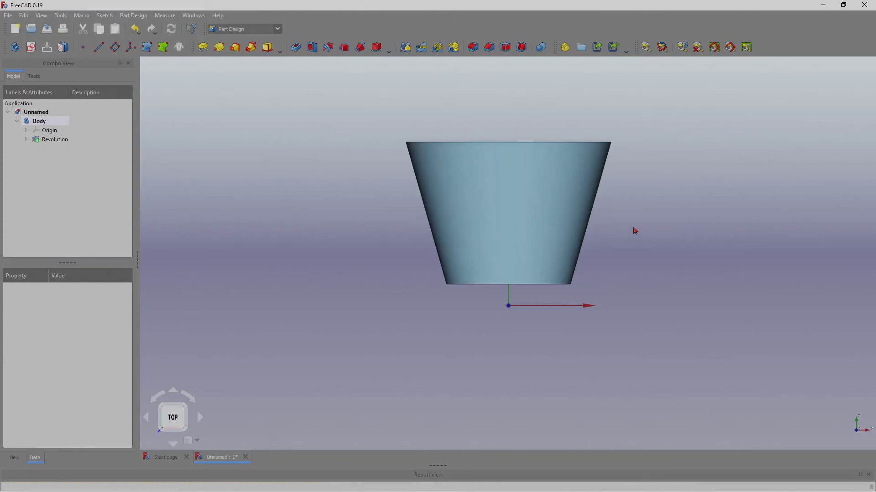
{"action": "scroll", "coordinate": [634, 230], "scroll_direction": "down", "scroll_amount": 5}
{"action": "scroll", "coordinate": [638, 232], "scroll_direction": "up", "scroll_amount": 5}
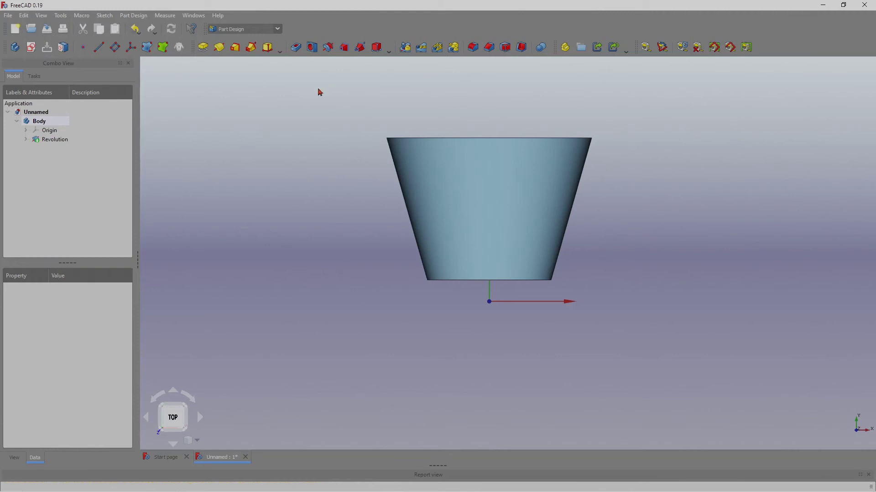
{"action": "scroll", "coordinate": [252, 162], "scroll_direction": "down", "scroll_amount": 4}
{"action": "scroll", "coordinate": [252, 163], "scroll_direction": "up", "scroll_amount": 4}
Step: In the Sketcher workbench, create a new sketch on the XY-Plane with an offset of 20
{"action": "left_click", "coordinate": [279, 30]}
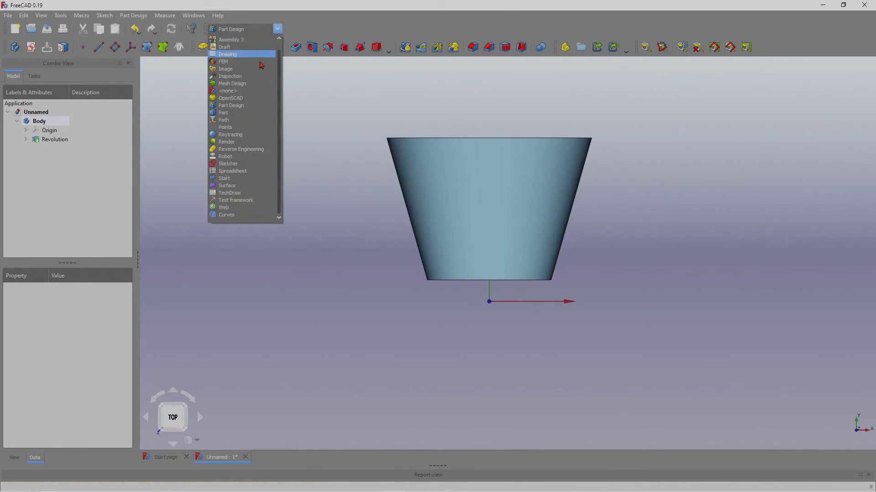
{"action": "left_click", "coordinate": [242, 164]}
{"action": "scroll", "coordinate": [244, 107], "scroll_direction": "down", "scroll_amount": 2}
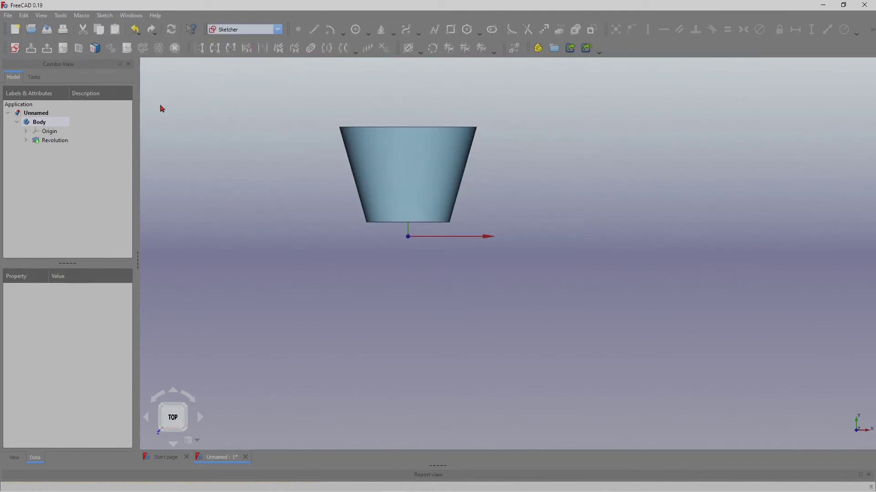
{"action": "left_click", "coordinate": [15, 48]}
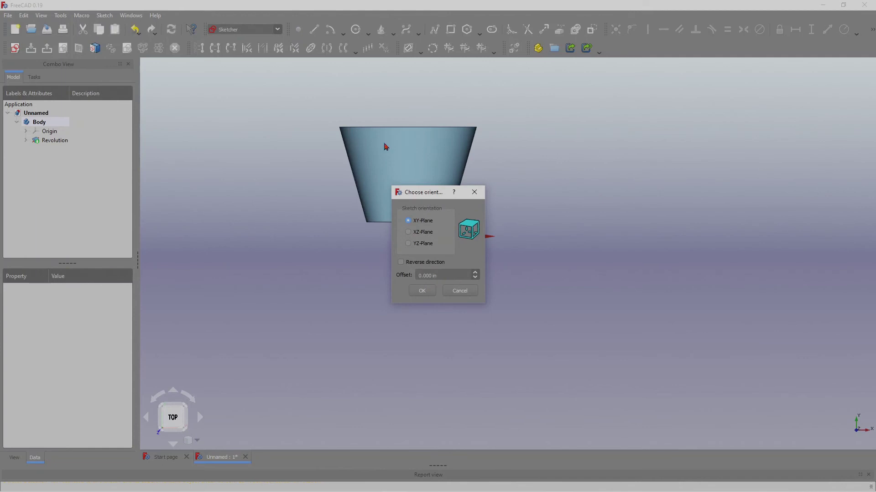
{"action": "left_click", "coordinate": [475, 274]}
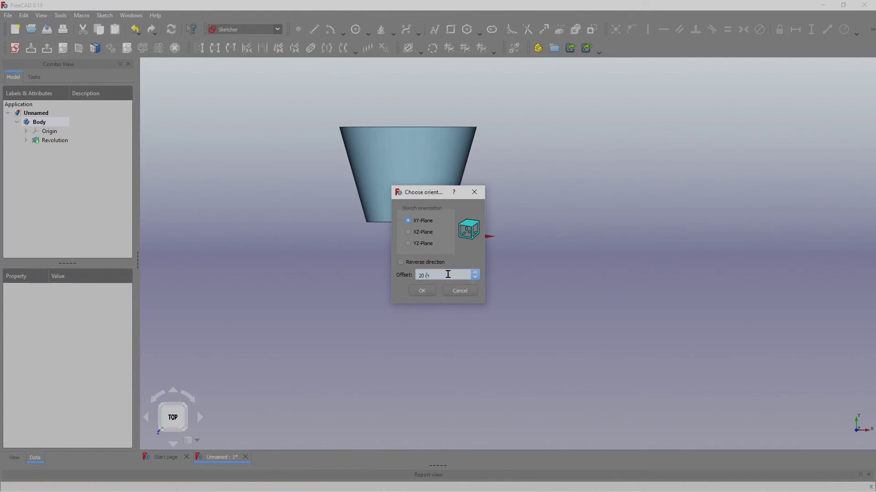
{"action": "left_click", "coordinate": [433, 276]}
{"action": "left_click", "coordinate": [422, 292]}
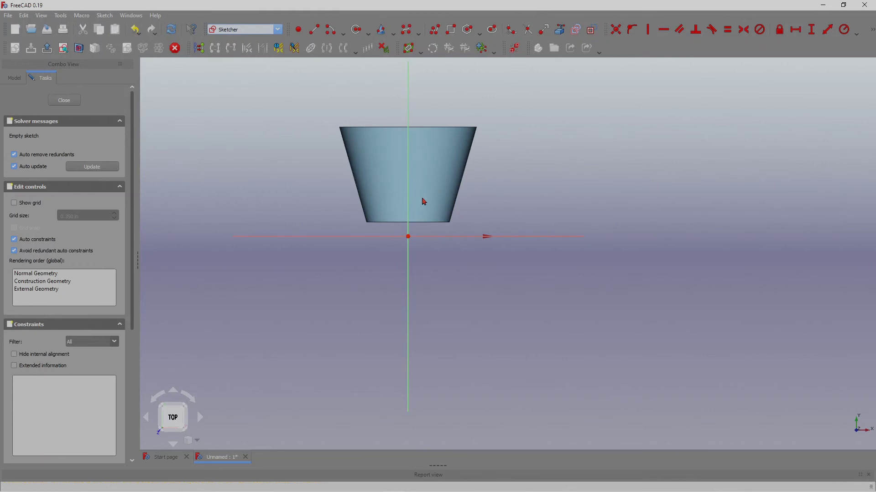
Step: Start a B-spline on the vertical axis near the cup's base, with three control points bulging right and a fifth back on the axis
{"action": "scroll", "coordinate": [422, 198], "scroll_direction": "down", "scroll_amount": 2}
{"action": "scroll", "coordinate": [423, 178], "scroll_direction": "up", "scroll_amount": 2}
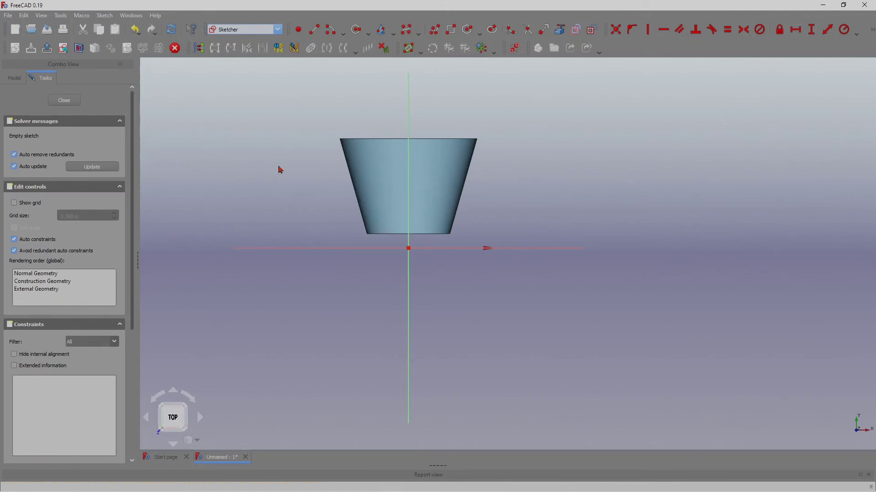
{"action": "scroll", "coordinate": [379, 108], "scroll_direction": "up", "scroll_amount": 2}
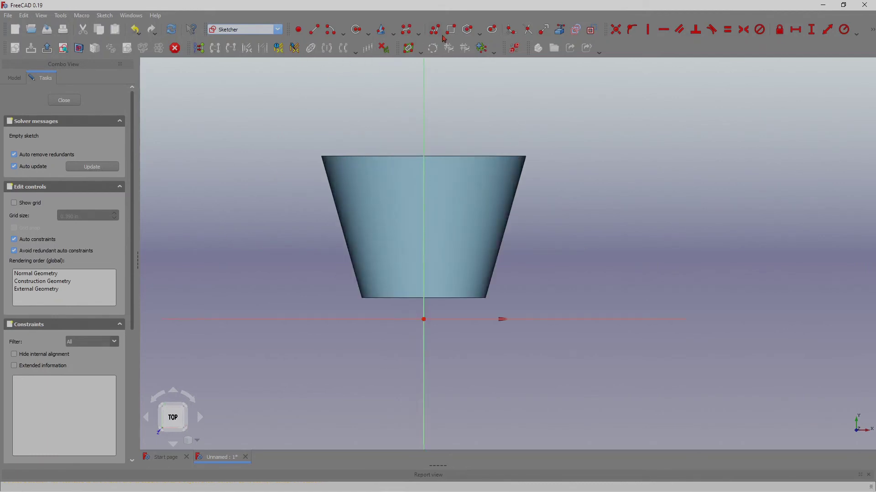
{"action": "left_click", "coordinate": [409, 33]}
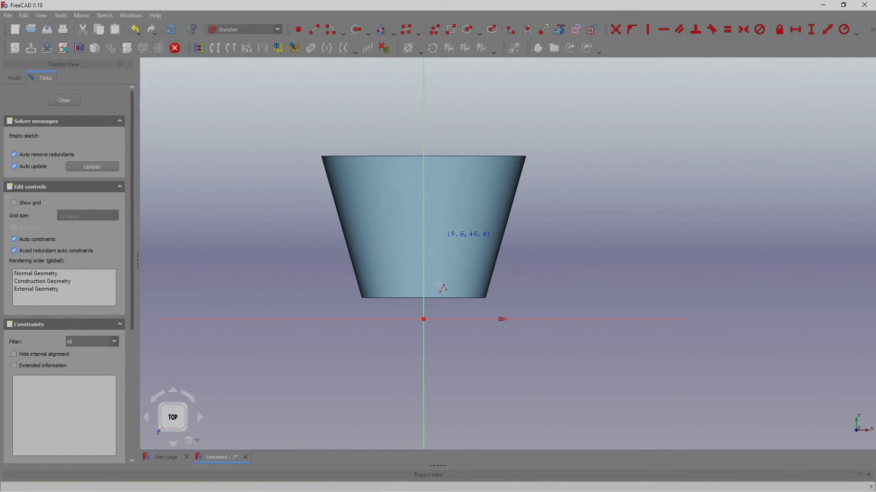
{"action": "scroll", "coordinate": [419, 280], "scroll_direction": "up", "scroll_amount": 5}
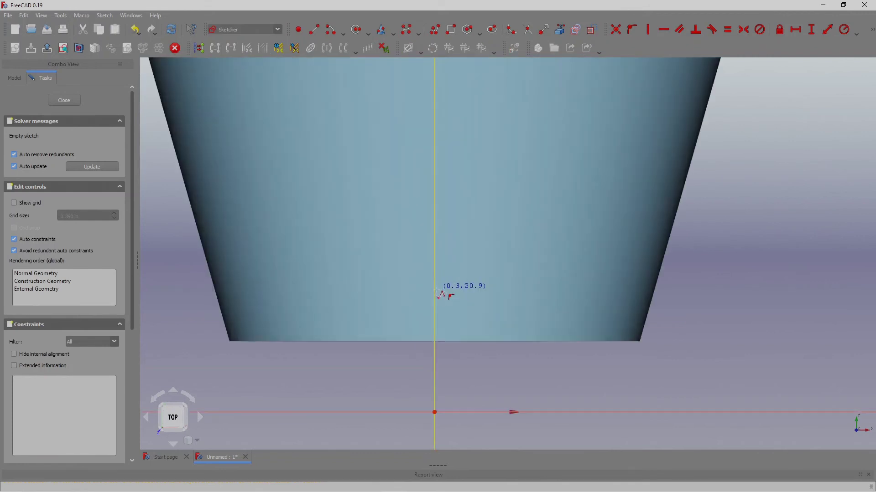
{"action": "left_click", "coordinate": [434, 296]}
{"action": "left_click", "coordinate": [481, 264]}
{"action": "left_click", "coordinate": [488, 227]}
{"action": "scroll", "coordinate": [497, 218], "scroll_direction": "down", "scroll_amount": 5}
{"action": "left_click", "coordinate": [503, 197]}
{"action": "left_click", "coordinate": [497, 174]}
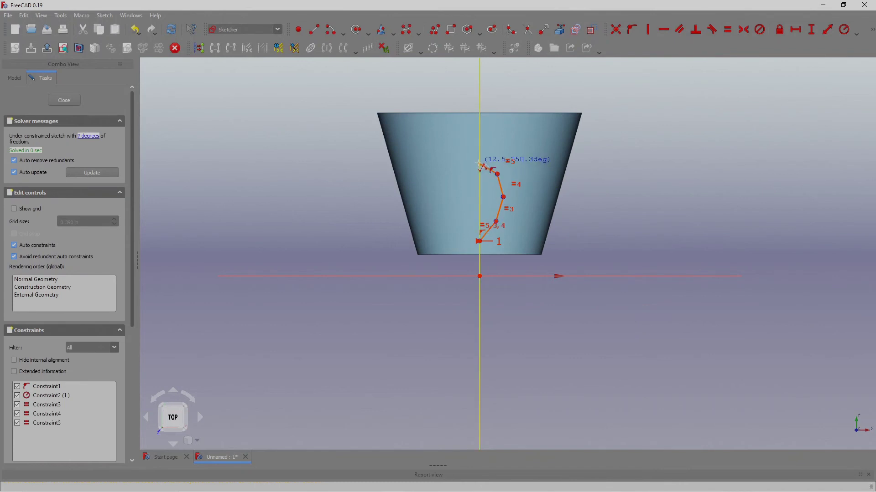
{"action": "scroll", "coordinate": [479, 165], "scroll_direction": "up", "scroll_amount": 3}
{"action": "left_click", "coordinate": [480, 165]}
Step: Continue the B-spline with three control points left of the vertical axis and finish it on the axis near the cup's rim
{"action": "scroll", "coordinate": [454, 152], "scroll_direction": "up", "scroll_amount": 3}
{"action": "scroll", "coordinate": [453, 151], "scroll_direction": "down", "scroll_amount": 3}
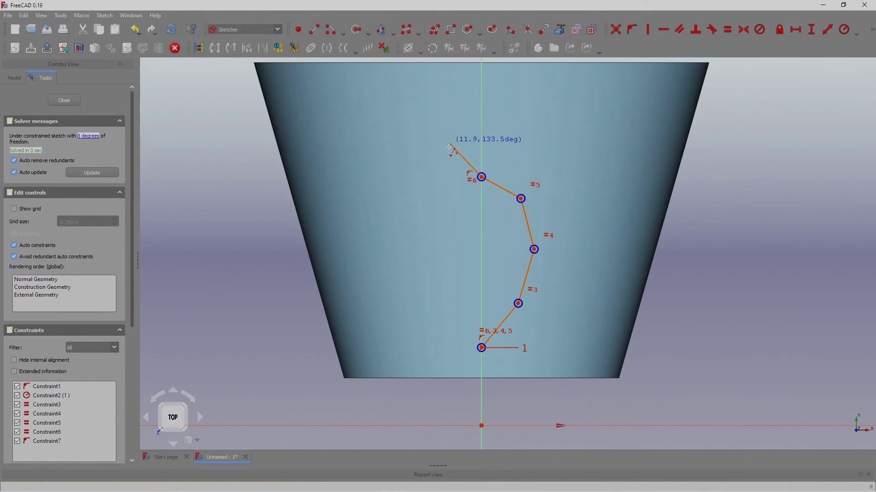
{"action": "left_click", "coordinate": [448, 145]}
{"action": "left_click", "coordinate": [446, 114]}
{"action": "left_click", "coordinate": [463, 94]}
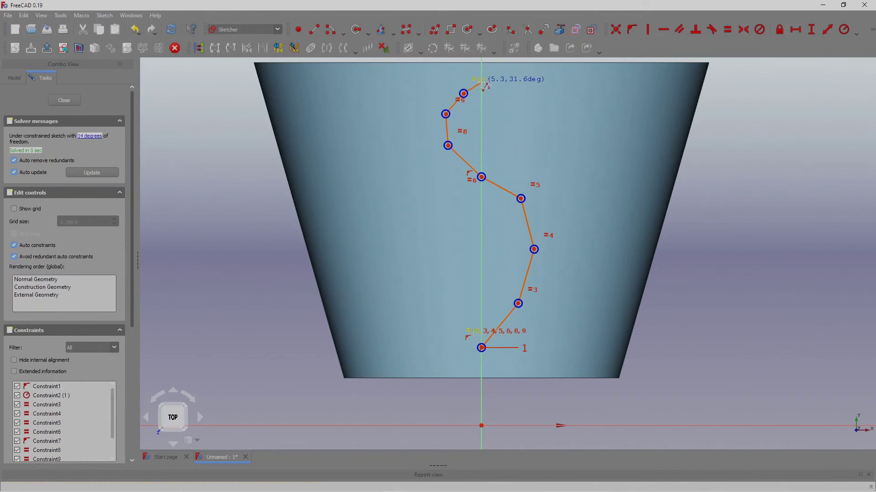
{"action": "scroll", "coordinate": [482, 81], "scroll_direction": "up", "scroll_amount": 3}
{"action": "left_click", "coordinate": [481, 83]}
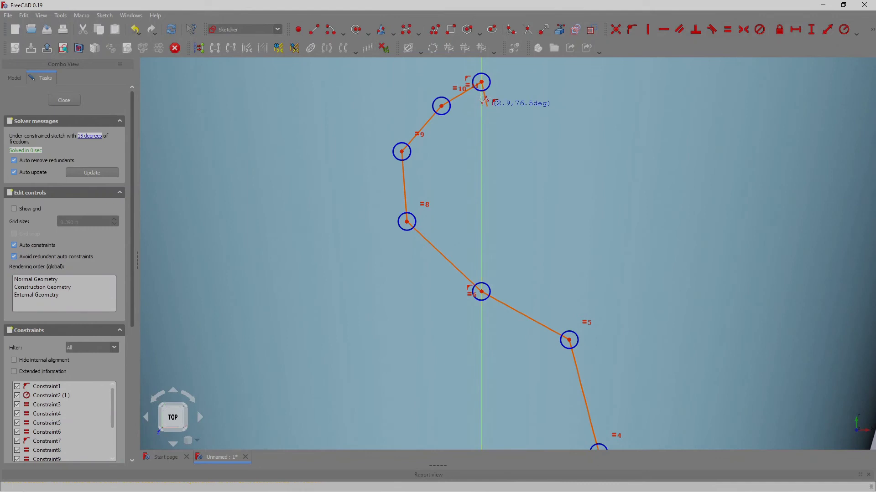
{"action": "right_click", "coordinate": [507, 99]}
{"action": "scroll", "coordinate": [499, 116], "scroll_direction": "down", "scroll_amount": 5}
{"action": "scroll", "coordinate": [525, 173], "scroll_direction": "up", "scroll_amount": 4}
{"action": "scroll", "coordinate": [526, 172], "scroll_direction": "down", "scroll_amount": 1}
{"action": "scroll", "coordinate": [519, 160], "scroll_direction": "up", "scroll_amount": 5}
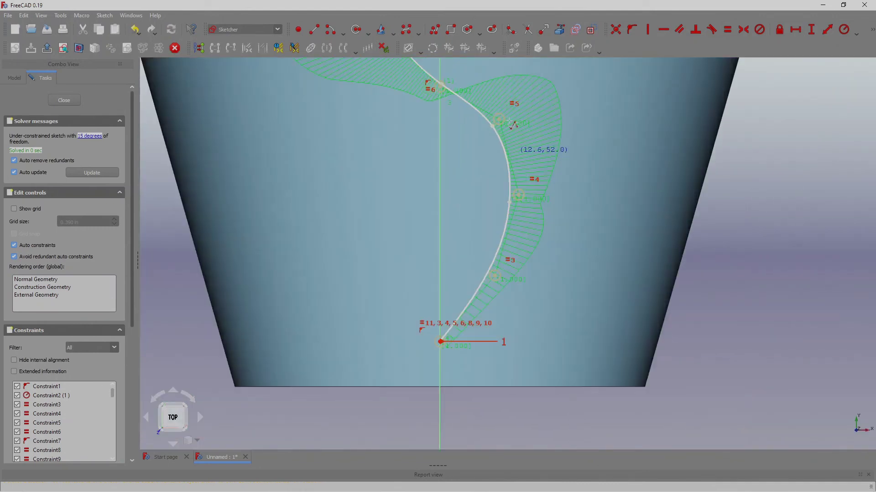
{"action": "right_click", "coordinate": [512, 145]}
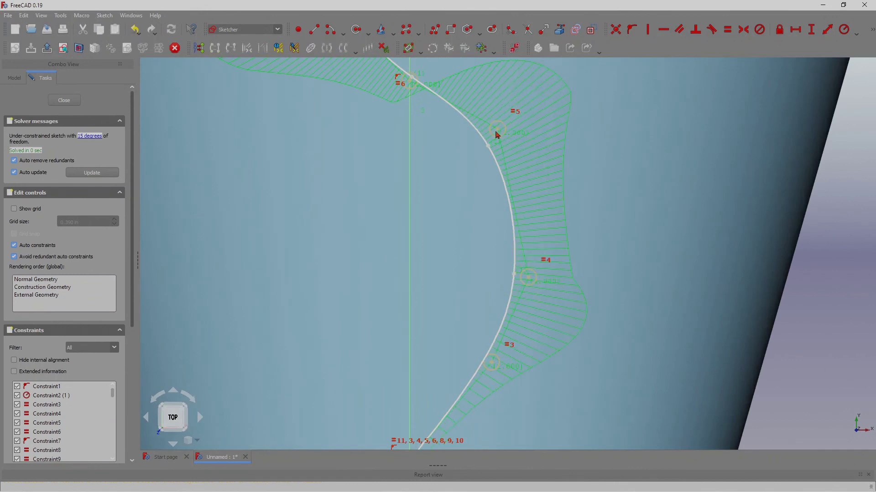
Step: Shift the upper control point of the right bulge outward and lower the middle one to about (13.7, 38.9)
{"action": "left_click_drag", "start_coordinate": [498, 133], "coordinate": [521, 146]}
{"action": "scroll", "coordinate": [521, 146], "scroll_direction": "down", "scroll_amount": 4}
{"action": "scroll", "coordinate": [509, 91], "scroll_direction": "down", "scroll_amount": 3}
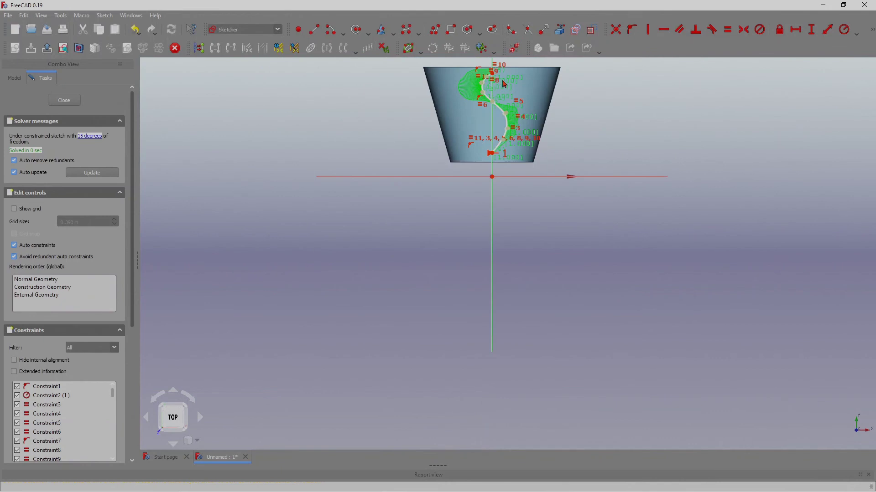
{"action": "scroll", "coordinate": [506, 85], "scroll_direction": "up", "scroll_amount": 5}
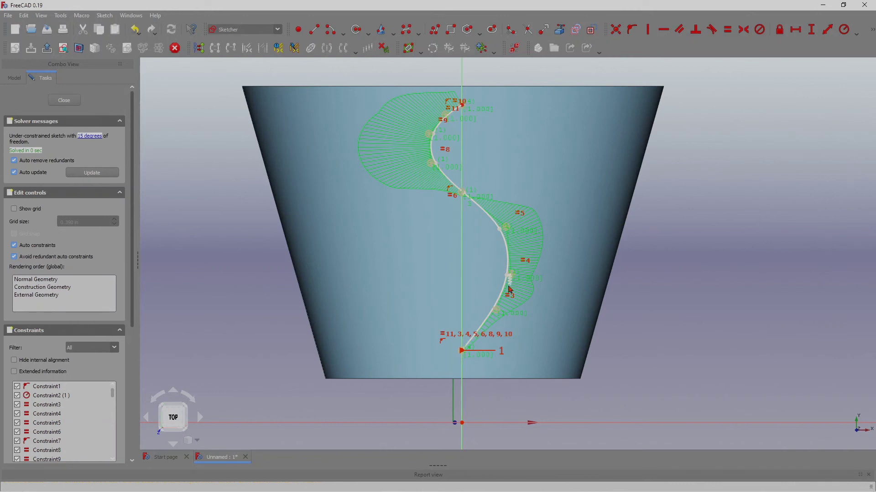
{"action": "scroll", "coordinate": [510, 287], "scroll_direction": "up", "scroll_amount": 6}
{"action": "left_click_drag", "start_coordinate": [515, 287], "coordinate": [518, 313]}
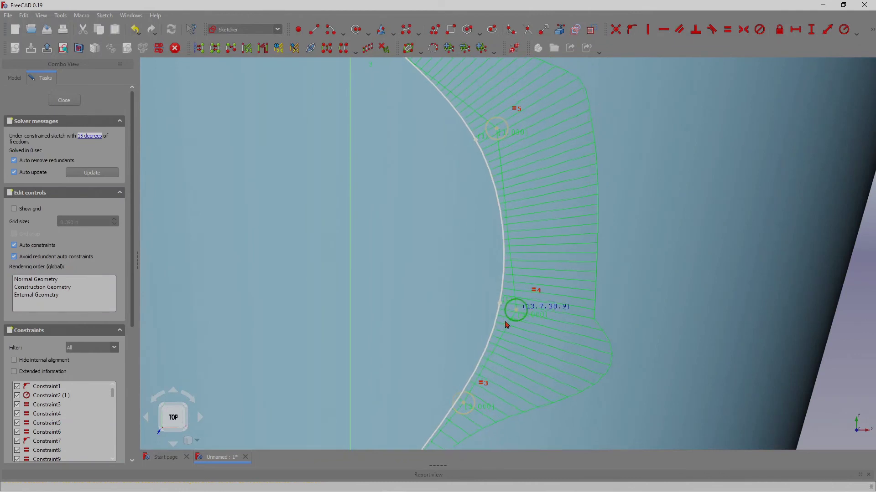
{"action": "scroll", "coordinate": [518, 314], "scroll_direction": "down", "scroll_amount": 6}
{"action": "scroll", "coordinate": [484, 374], "scroll_direction": "up", "scroll_amount": 6}
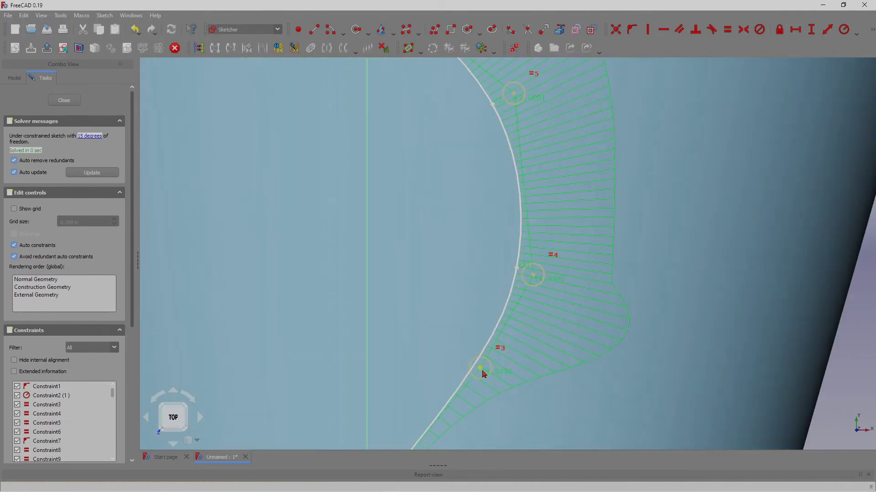
Step: Move the right bulge's lowest control point to about (8.5, 29.9) and lower the mid-curve control point on the axis to about height 57.1
{"action": "left_click_drag", "start_coordinate": [482, 373], "coordinate": [470, 387]}
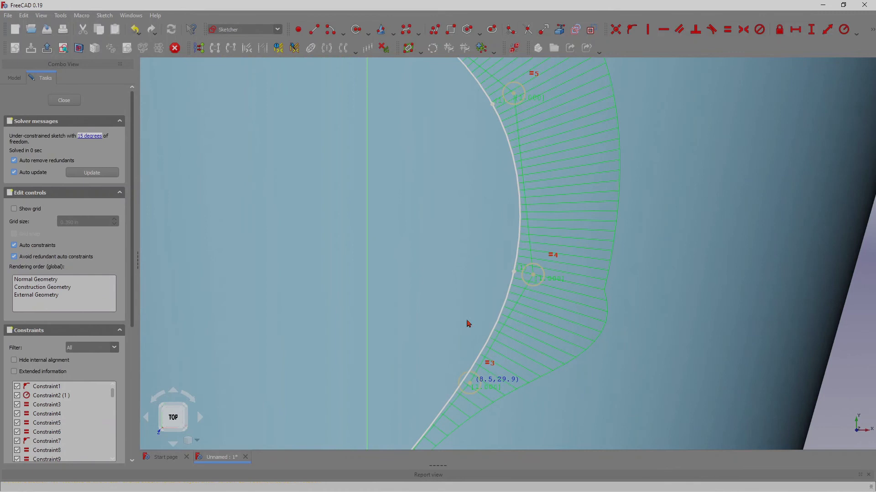
{"action": "scroll", "coordinate": [469, 387], "scroll_direction": "down", "scroll_amount": 6}
{"action": "scroll", "coordinate": [415, 80], "scroll_direction": "up", "scroll_amount": 6}
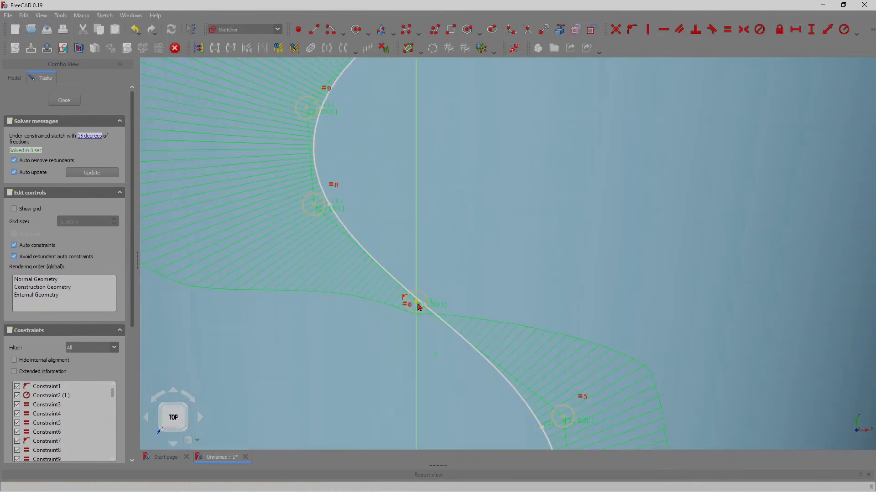
{"action": "left_click_drag", "start_coordinate": [410, 304], "coordinate": [416, 336]}
{"action": "scroll", "coordinate": [450, 238], "scroll_direction": "down", "scroll_amount": 6}
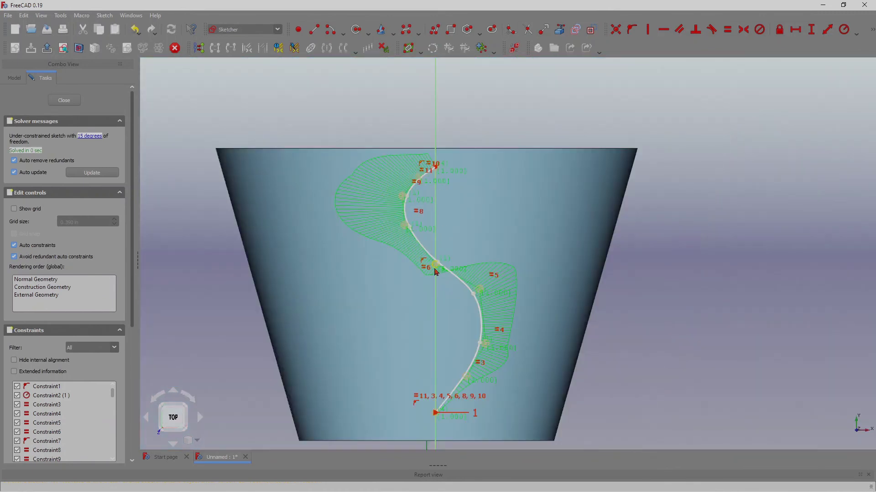
{"action": "left_click_drag", "start_coordinate": [437, 269], "coordinate": [438, 272]}
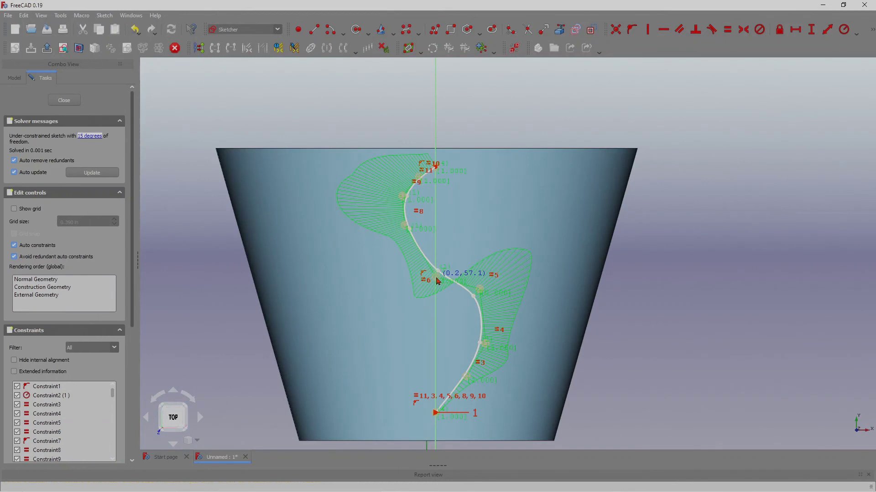
Step: Lower the right bulge's upper control point slightly to smooth the spline below its axis crossing
{"action": "scroll", "coordinate": [483, 297], "scroll_direction": "up", "scroll_amount": 5}
{"action": "left_click_drag", "start_coordinate": [482, 294], "coordinate": [474, 324]}
{"action": "scroll", "coordinate": [449, 250], "scroll_direction": "down", "scroll_amount": 5}
{"action": "scroll", "coordinate": [463, 292], "scroll_direction": "down", "scroll_amount": 1}
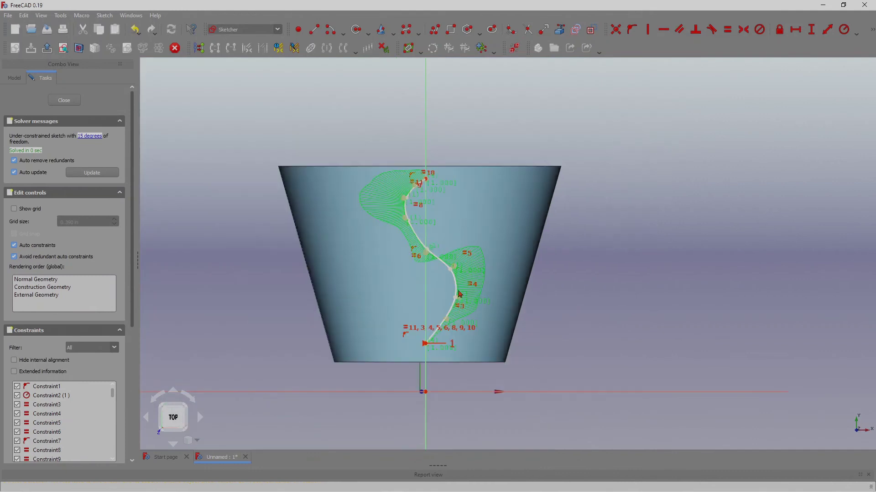
{"action": "scroll", "coordinate": [460, 297], "scroll_direction": "up", "scroll_amount": 2}
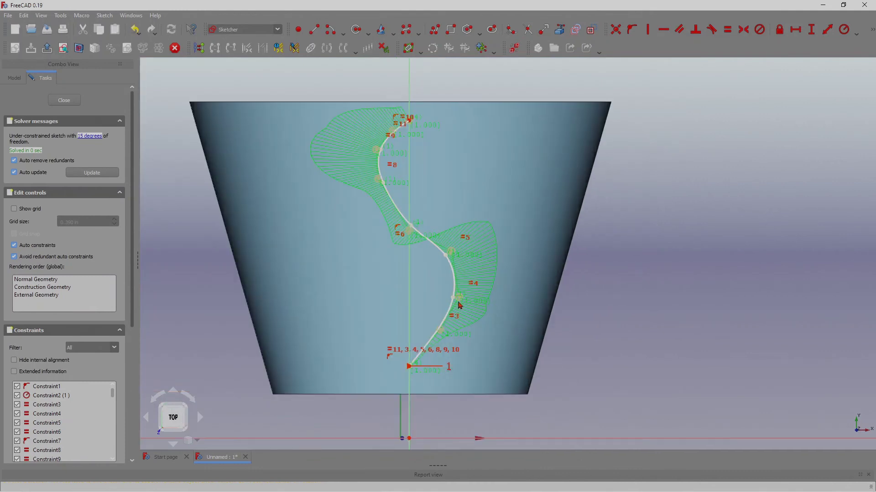
Step: Move the right bulge's middle control point down and slightly inward to about (13.4, 37.1)
{"action": "scroll", "coordinate": [460, 304], "scroll_direction": "up", "scroll_amount": 5}
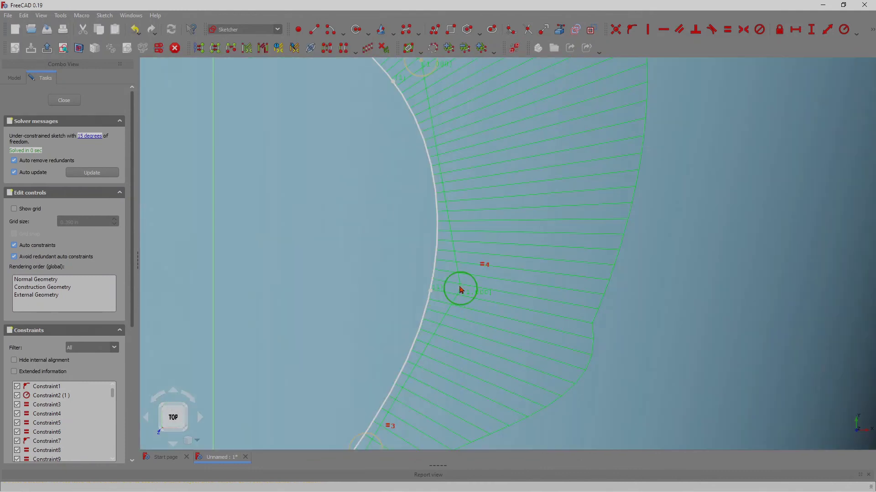
{"action": "scroll", "coordinate": [459, 303], "scroll_direction": "down", "scroll_amount": 5}
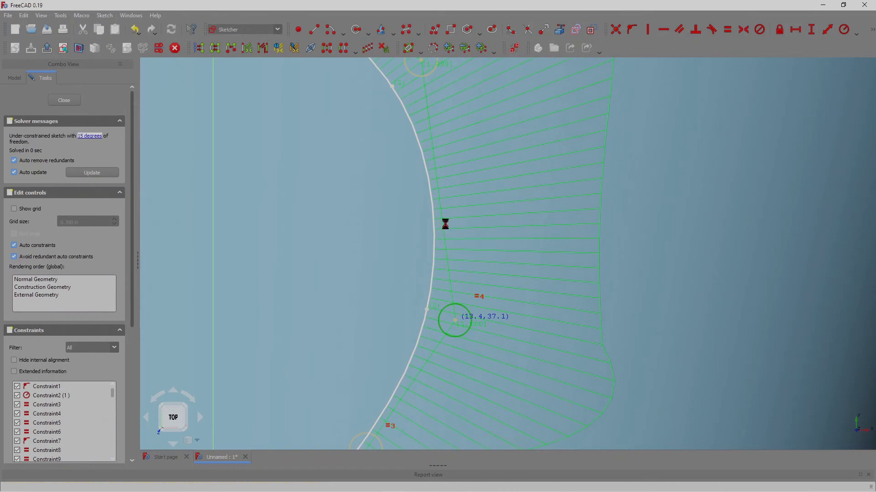
{"action": "scroll", "coordinate": [446, 229], "scroll_direction": "down", "scroll_amount": 4}
{"action": "scroll", "coordinate": [396, 182], "scroll_direction": "up", "scroll_amount": 2}
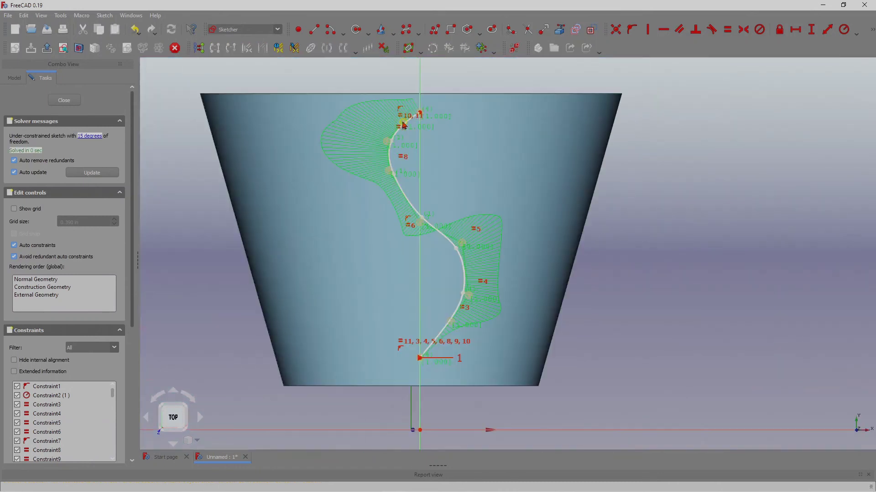
Step: Lower the left bulge's lower control point and shift the right bulge's upper control point slightly outward and down
{"action": "scroll", "coordinate": [395, 182], "scroll_direction": "up", "scroll_amount": 3}
{"action": "left_click_drag", "start_coordinate": [393, 175], "coordinate": [387, 199]}
{"action": "scroll", "coordinate": [438, 158], "scroll_direction": "down", "scroll_amount": 5}
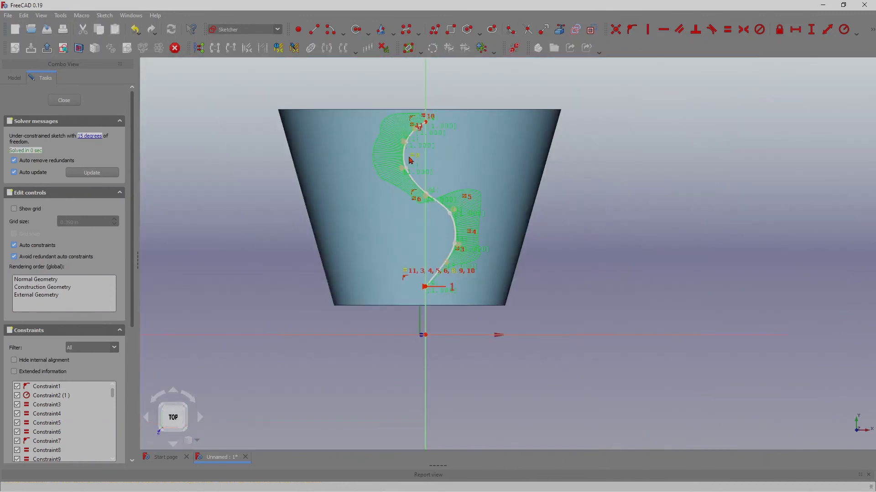
{"action": "scroll", "coordinate": [440, 158], "scroll_direction": "up", "scroll_amount": 3}
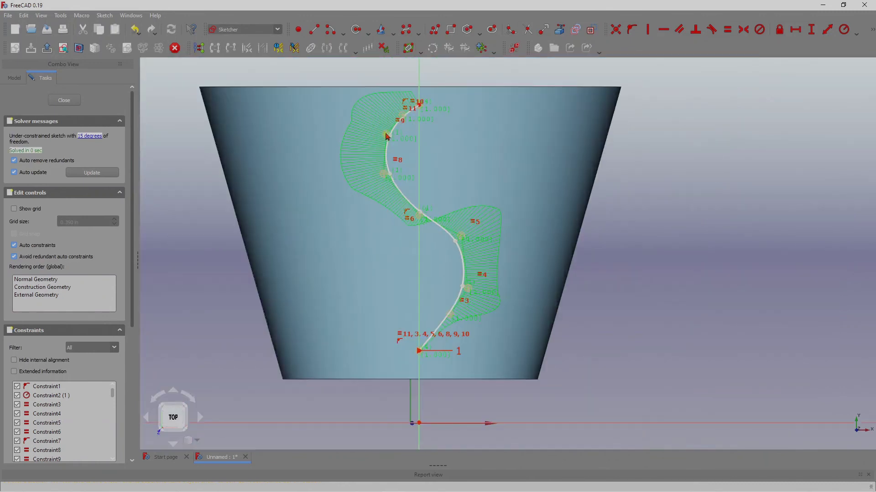
{"action": "scroll", "coordinate": [465, 246], "scroll_direction": "up", "scroll_amount": 4}
{"action": "left_click_drag", "start_coordinate": [459, 231], "coordinate": [463, 236]}
{"action": "scroll", "coordinate": [472, 208], "scroll_direction": "down", "scroll_amount": 4}
{"action": "scroll", "coordinate": [463, 115], "scroll_direction": "down", "scroll_amount": 2}
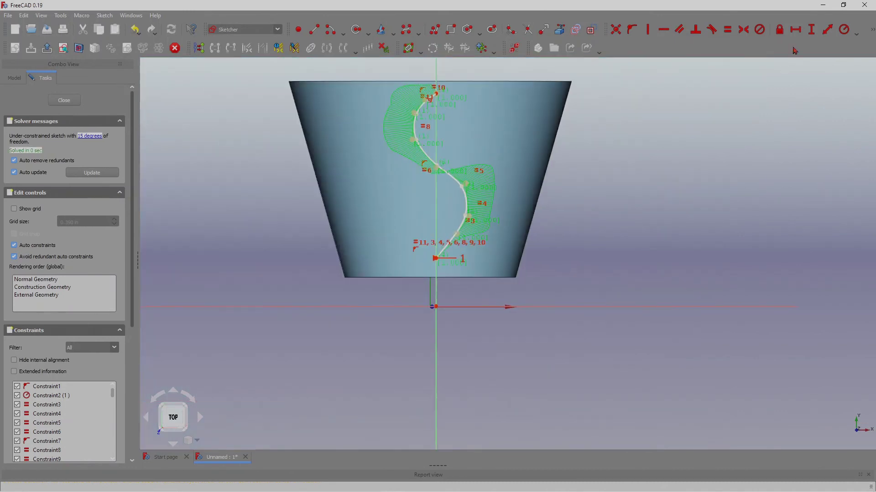
Step: Add a vertical distance constraint between the spline's upper and lower endpoints, accepting the offered value
{"action": "left_click", "coordinate": [812, 29]}
{"action": "scroll", "coordinate": [446, 98], "scroll_direction": "up", "scroll_amount": 5}
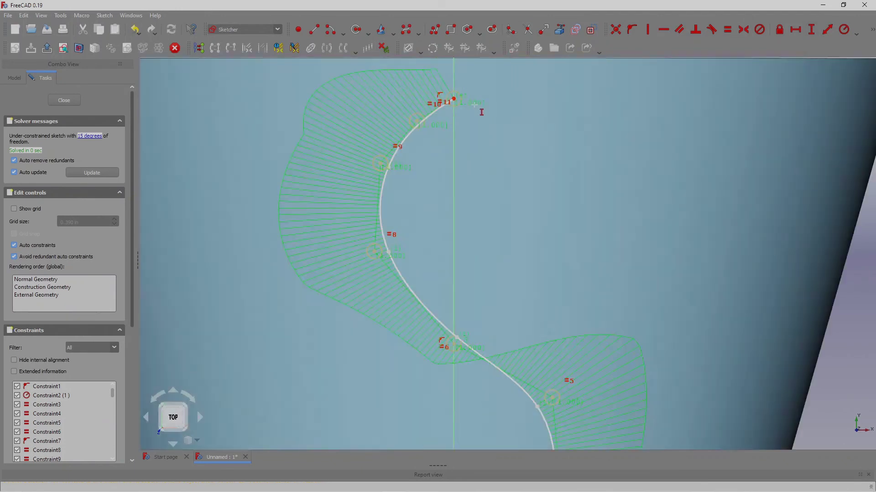
{"action": "scroll", "coordinate": [482, 113], "scroll_direction": "up", "scroll_amount": 2}
{"action": "scroll", "coordinate": [463, 118], "scroll_direction": "down", "scroll_amount": 5}
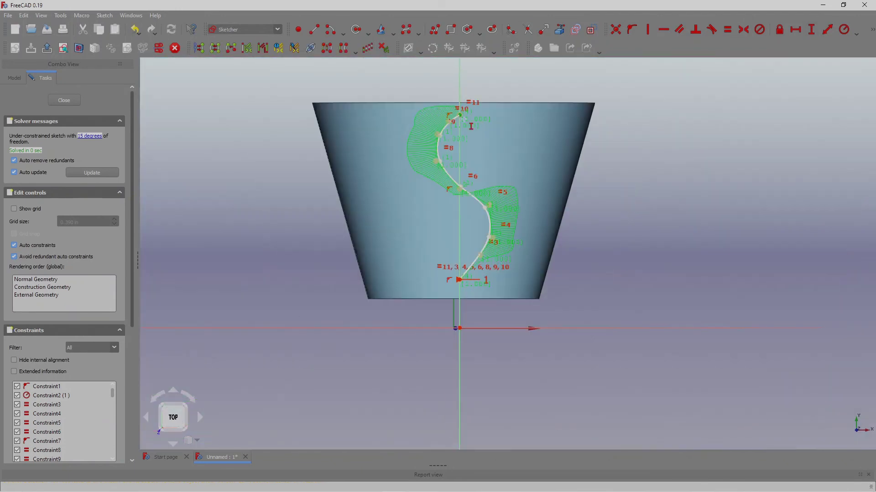
{"action": "scroll", "coordinate": [451, 228], "scroll_direction": "up", "scroll_amount": 2}
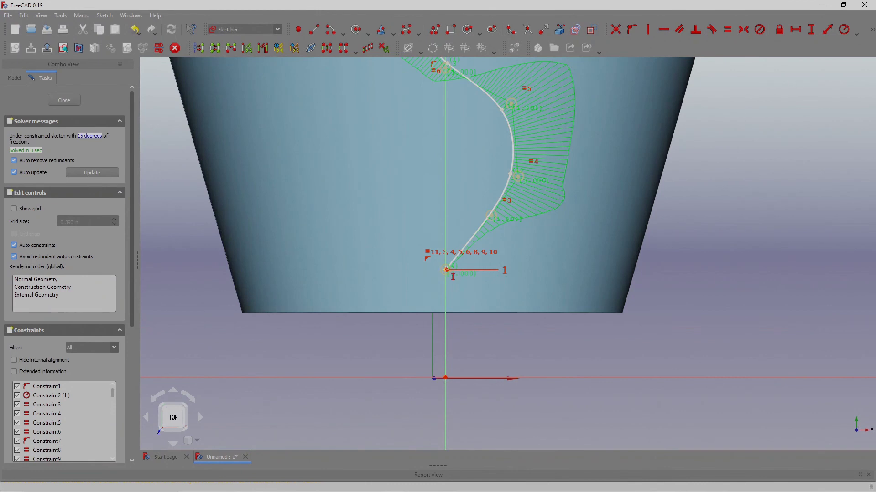
{"action": "left_click", "coordinate": [447, 269]}
{"action": "left_click", "coordinate": [501, 327]}
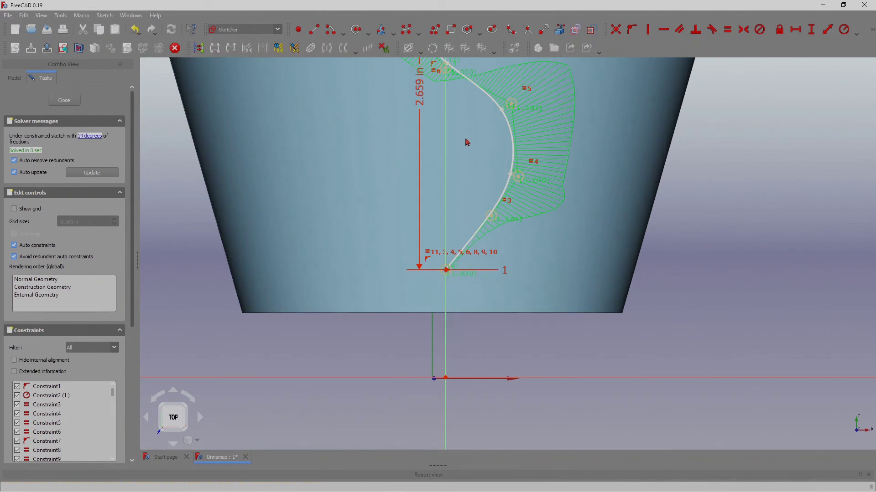
Step: Constrain the vertical distance from the spline's lower endpoint to the sketch origin, accepting the offered value
{"action": "scroll", "coordinate": [467, 142], "scroll_direction": "down", "scroll_amount": 5}
{"action": "scroll", "coordinate": [466, 89], "scroll_direction": "up", "scroll_amount": 4}
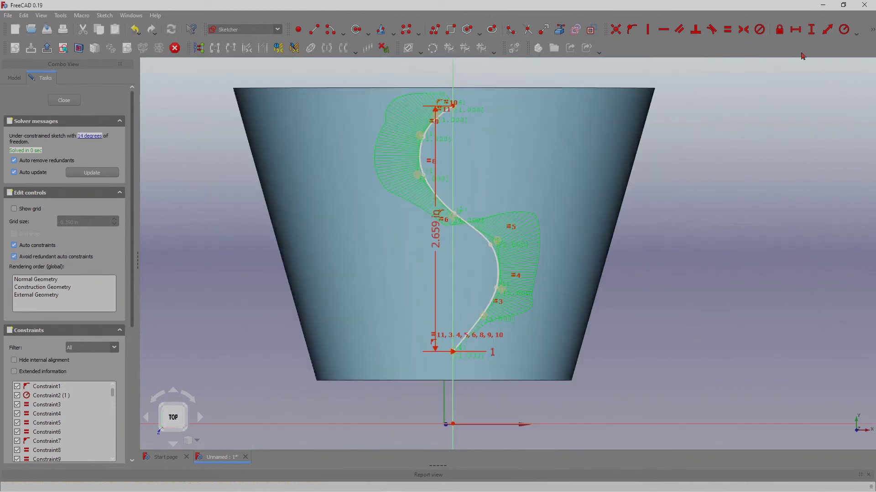
{"action": "scroll", "coordinate": [456, 348], "scroll_direction": "up", "scroll_amount": 5}
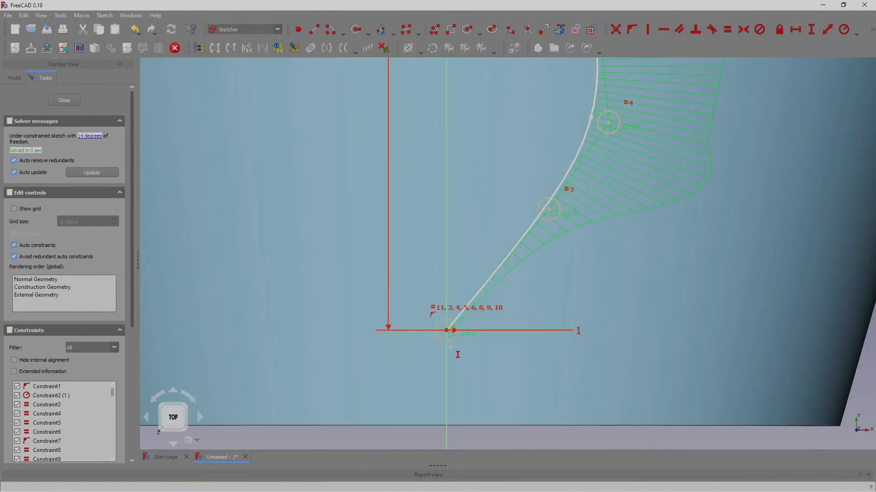
{"action": "left_click", "coordinate": [448, 332]}
{"action": "scroll", "coordinate": [448, 331], "scroll_direction": "down", "scroll_amount": 5}
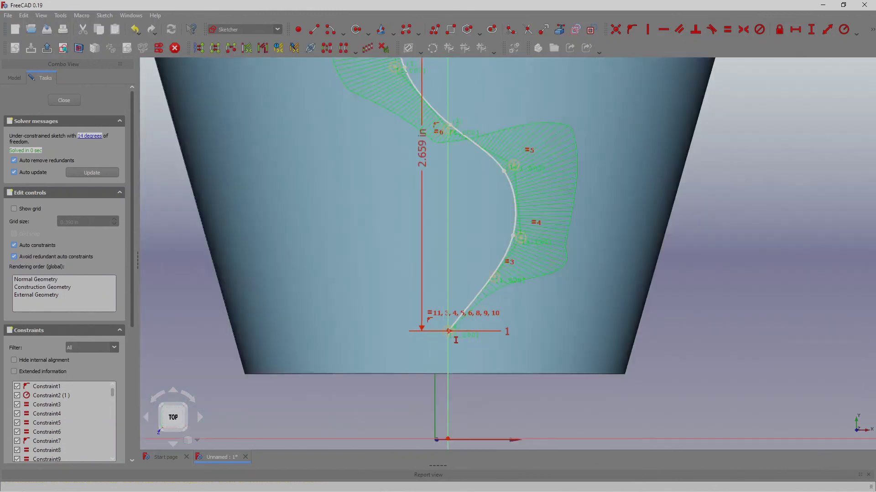
{"action": "scroll", "coordinate": [447, 372], "scroll_direction": "up", "scroll_amount": 5}
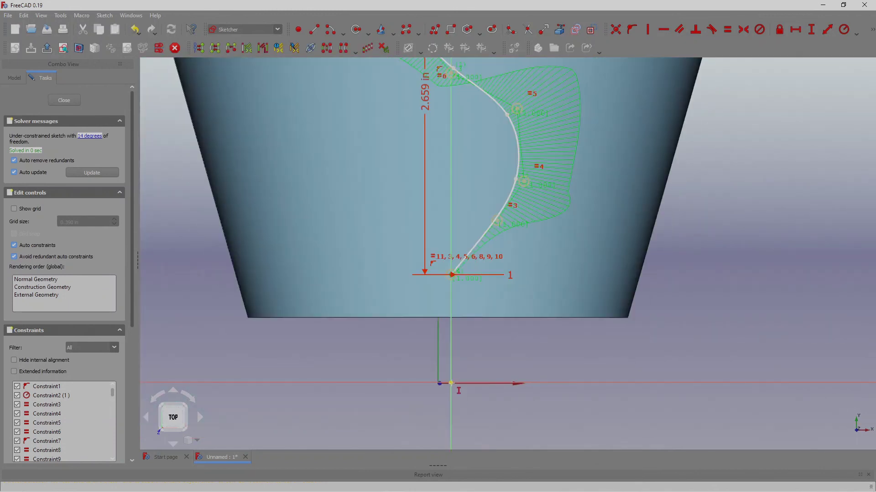
{"action": "key", "text": "i"}
{"action": "left_click", "coordinate": [509, 433]}
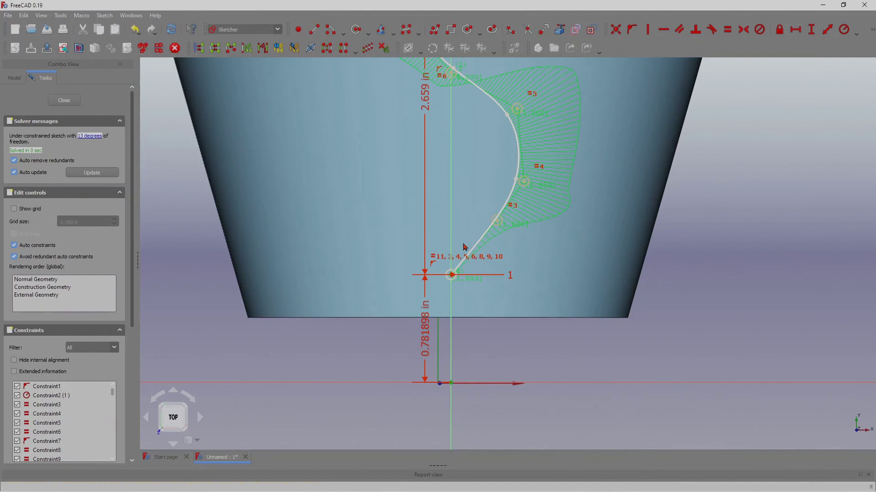
Step: Apply Block constraints to the three control points of the spline's left bulge
{"action": "scroll", "coordinate": [458, 226], "scroll_direction": "down", "scroll_amount": 3}
{"action": "scroll", "coordinate": [460, 175], "scroll_direction": "up", "scroll_amount": 3}
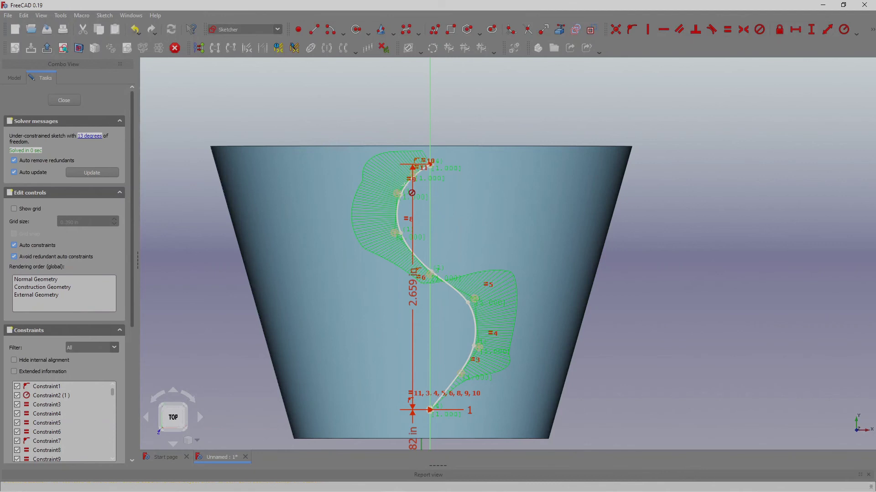
{"action": "scroll", "coordinate": [407, 183], "scroll_direction": "up", "scroll_amount": 2}
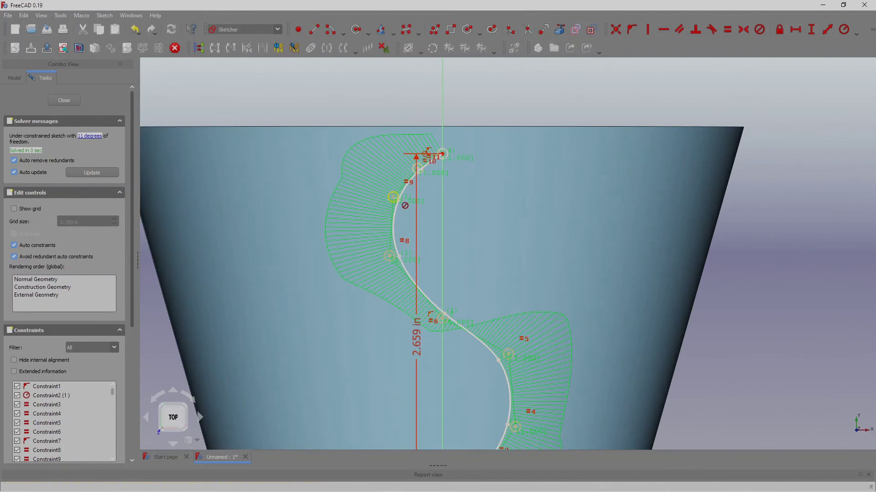
{"action": "key", "text": "k"}
{"action": "key", "text": "b"}
{"action": "left_click", "coordinate": [389, 257]}
{"action": "scroll", "coordinate": [426, 242], "scroll_direction": "down", "scroll_amount": 3}
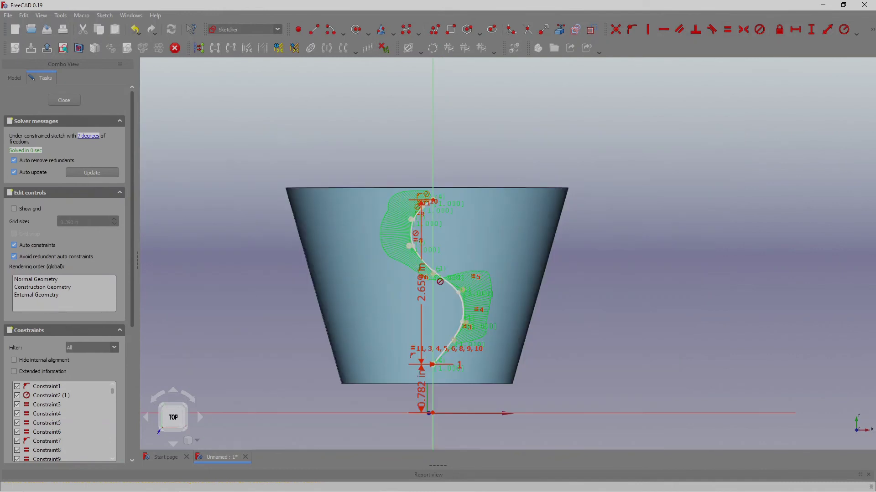
Step: Block the control point at the spline's mid-curve axis crossing and the control points of the right bulge
{"action": "scroll", "coordinate": [427, 242], "scroll_direction": "up", "scroll_amount": 3}
{"action": "left_click", "coordinate": [446, 263]}
{"action": "scroll", "coordinate": [465, 263], "scroll_direction": "down", "scroll_amount": 3}
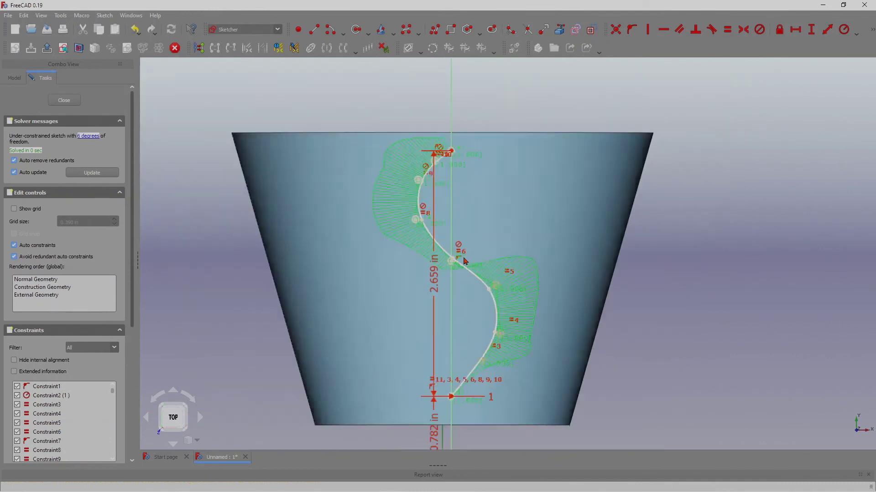
{"action": "scroll", "coordinate": [465, 264], "scroll_direction": "up", "scroll_amount": 3}
{"action": "left_click", "coordinate": [489, 256]}
{"action": "left_click", "coordinate": [496, 330]}
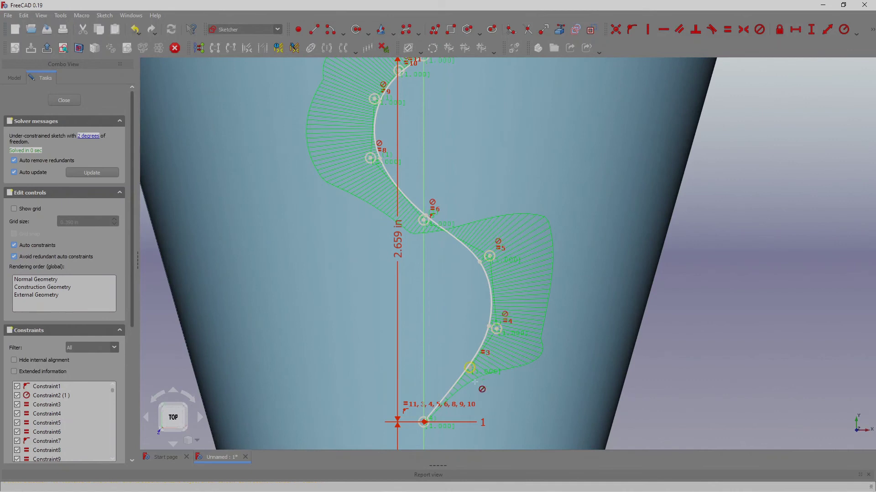
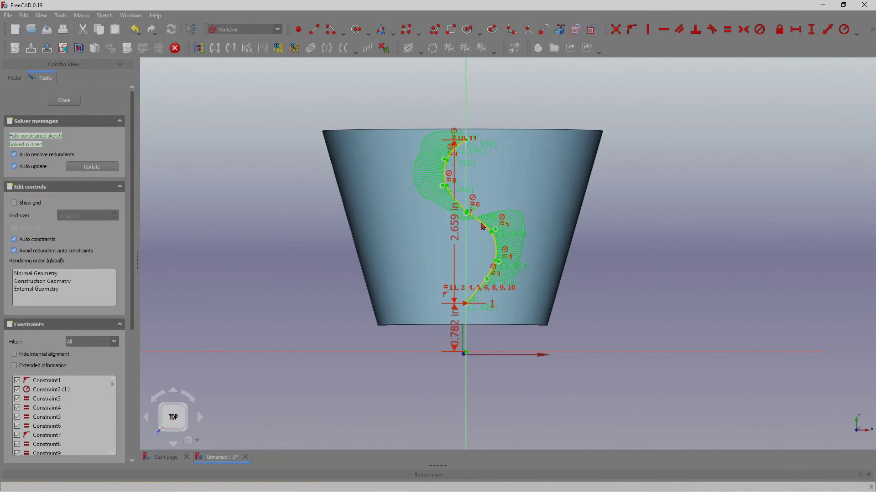
Step: Copy the spline horizontally to the right, offset about 3.4 at 0° from its lower endpoint
{"action": "left_click", "coordinate": [483, 226]}
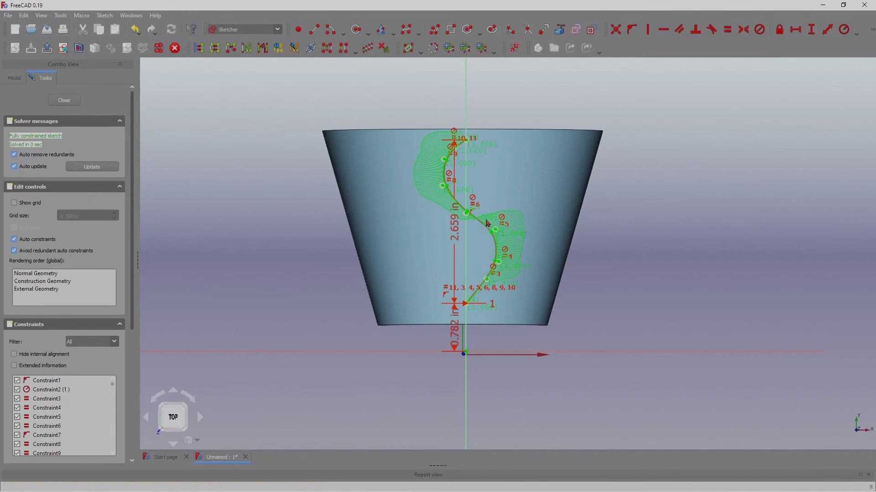
{"action": "left_click", "coordinate": [355, 51]}
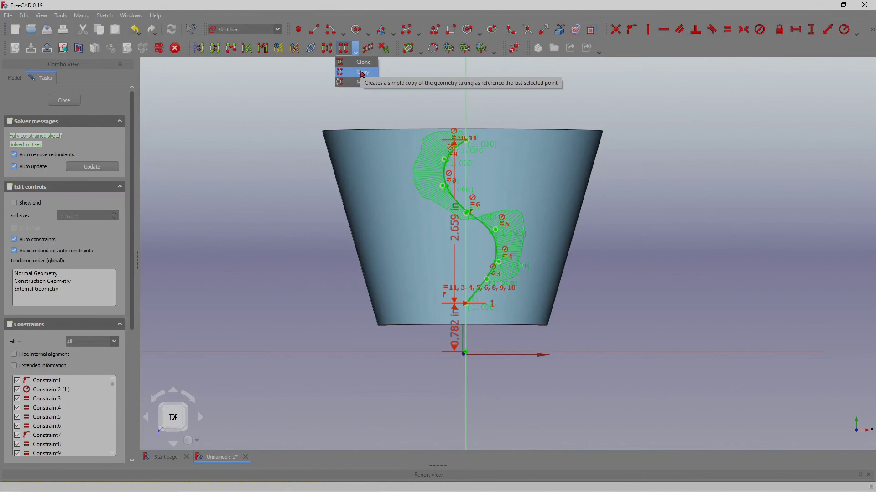
{"action": "left_click", "coordinate": [362, 73]}
{"action": "scroll", "coordinate": [478, 303], "scroll_direction": "up", "scroll_amount": 5}
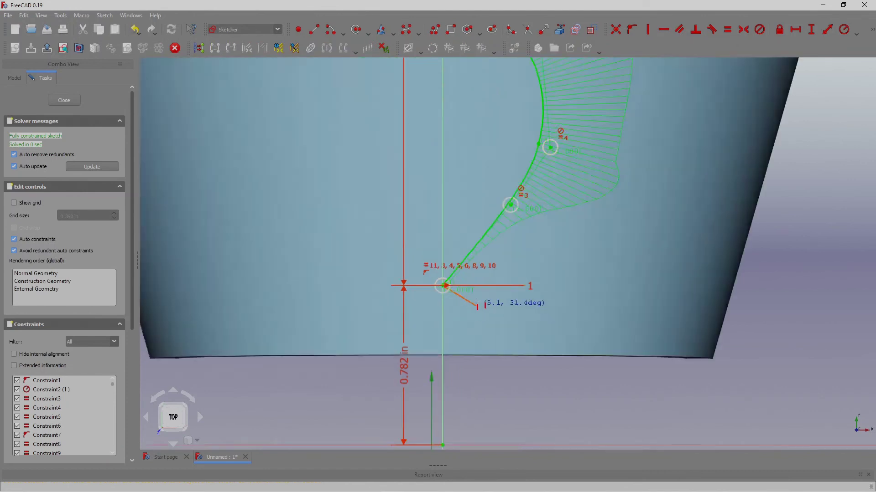
{"action": "scroll", "coordinate": [477, 303], "scroll_direction": "up", "scroll_amount": 3}
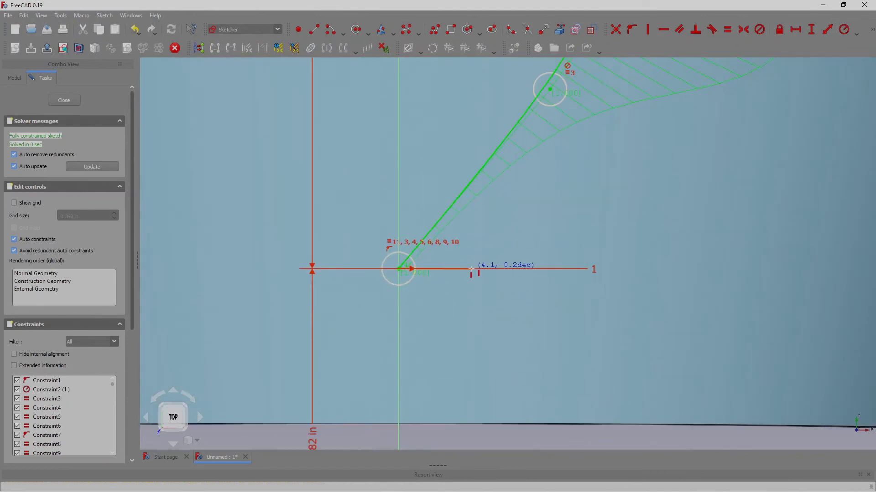
{"action": "scroll", "coordinate": [460, 269], "scroll_direction": "up", "scroll_amount": 4}
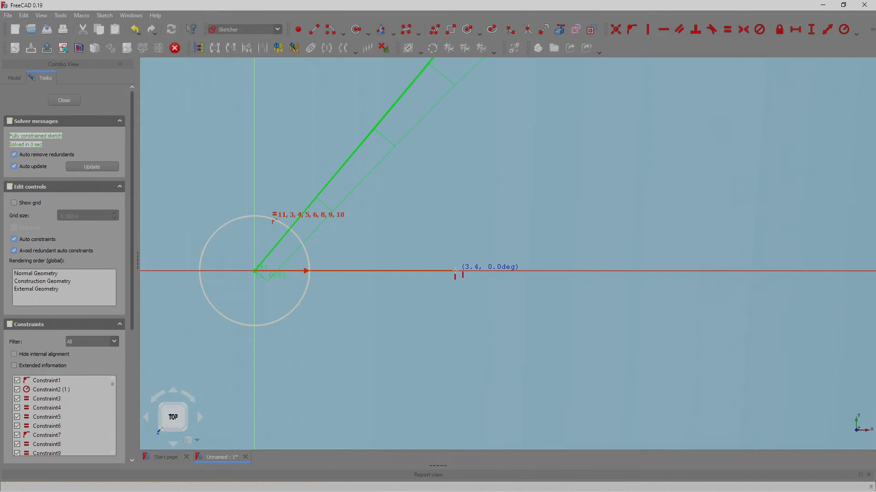
{"action": "left_click", "coordinate": [455, 271]}
{"action": "scroll", "coordinate": [440, 245], "scroll_direction": "down", "scroll_amount": 5}
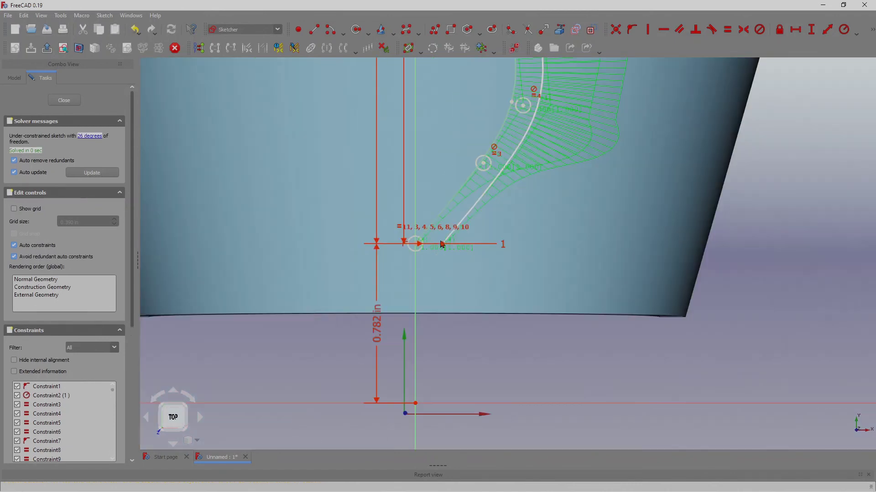
Step: Draw a horizontal line connecting the upper endpoint of the original spline to the upper endpoint of its copy
{"action": "scroll", "coordinate": [441, 245], "scroll_direction": "up", "scroll_amount": 5}
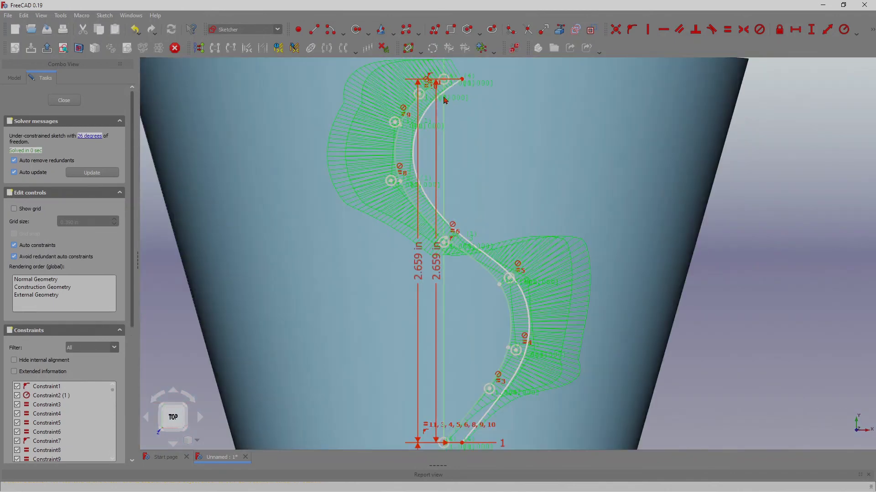
{"action": "scroll", "coordinate": [445, 100], "scroll_direction": "up", "scroll_amount": 3}
{"action": "scroll", "coordinate": [444, 101], "scroll_direction": "down", "scroll_amount": 4}
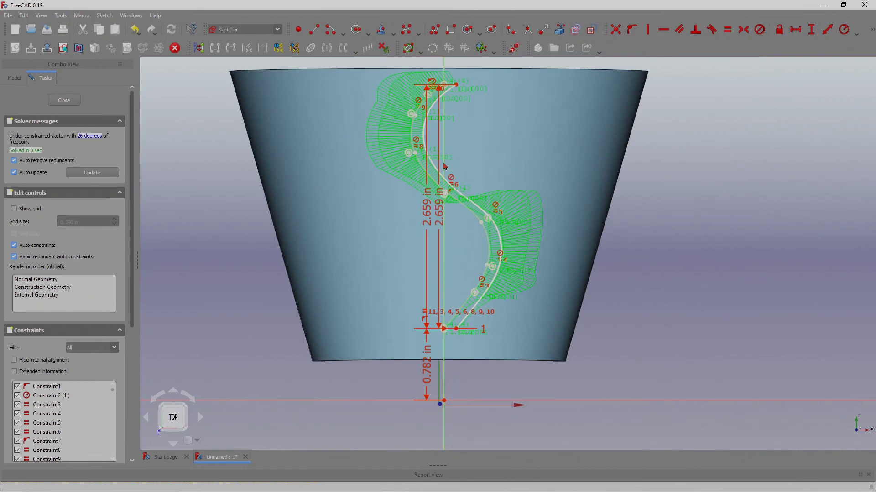
{"action": "scroll", "coordinate": [482, 129], "scroll_direction": "up", "scroll_amount": 2}
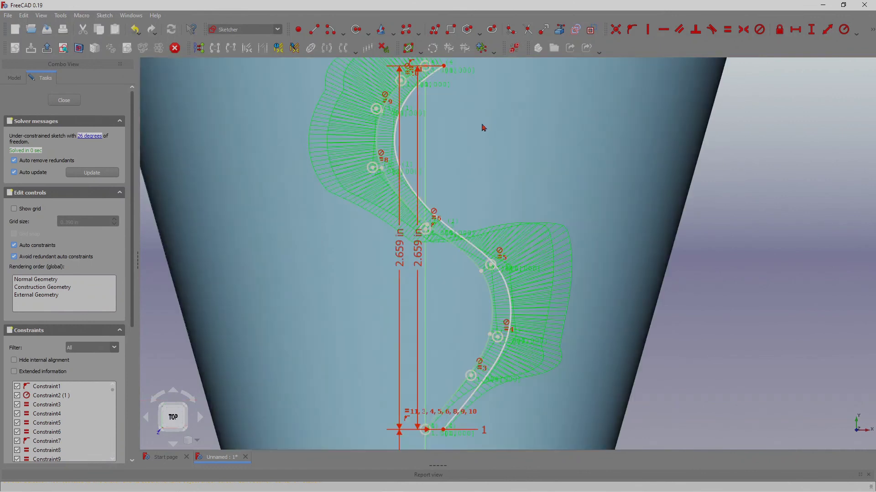
{"action": "scroll", "coordinate": [451, 61], "scroll_direction": "down", "scroll_amount": 3}
{"action": "scroll", "coordinate": [451, 63], "scroll_direction": "up", "scroll_amount": 5}
{"action": "scroll", "coordinate": [451, 63], "scroll_direction": "down", "scroll_amount": 3}
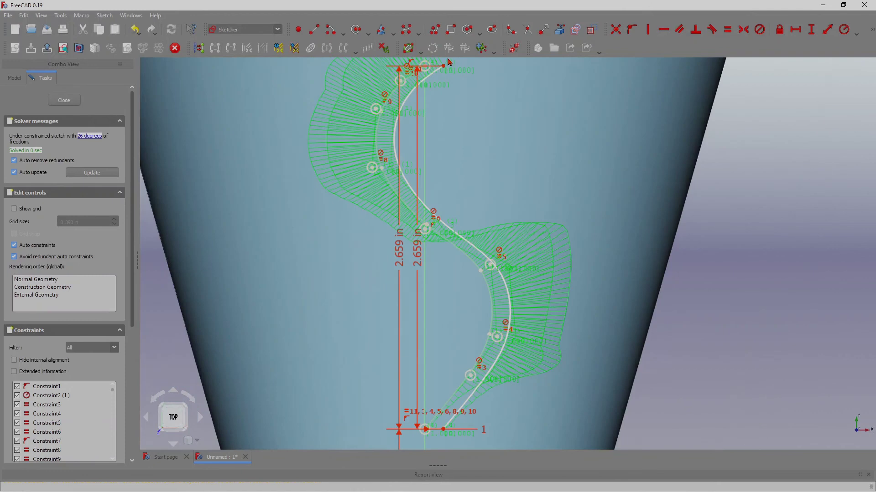
{"action": "scroll", "coordinate": [448, 63], "scroll_direction": "up", "scroll_amount": 6}
{"action": "scroll", "coordinate": [487, 98], "scroll_direction": "down", "scroll_amount": 1}
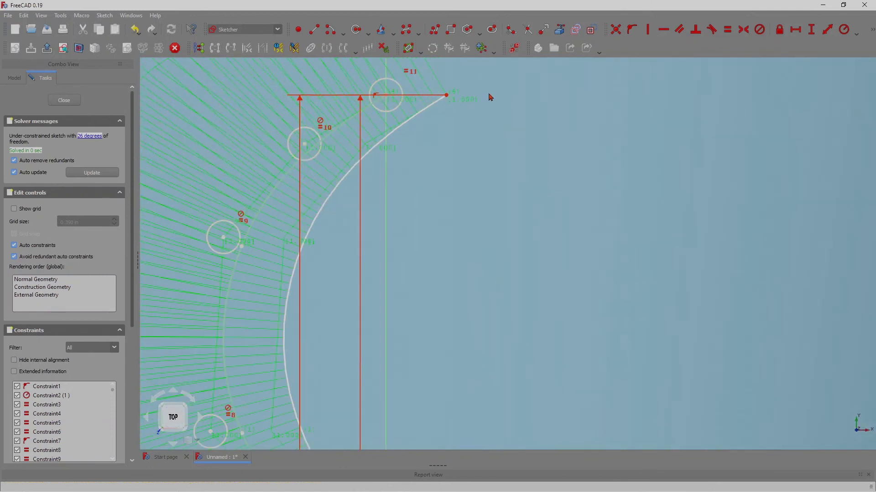
{"action": "left_click", "coordinate": [313, 29]}
{"action": "left_click", "coordinate": [386, 95]}
{"action": "left_click", "coordinate": [447, 96]}
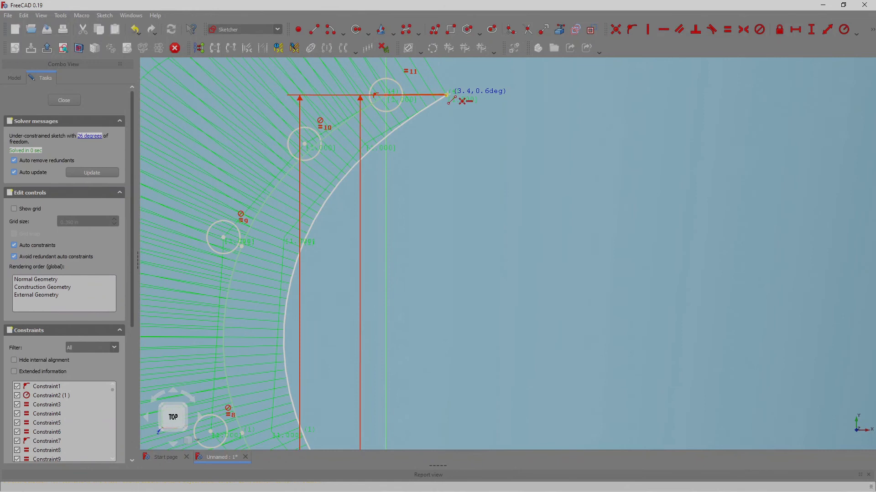
Step: Close the band's lower end with a horizontal line between the two splines' endpoints and leave the sketch
{"action": "scroll", "coordinate": [457, 110], "scroll_direction": "down", "scroll_amount": 3}
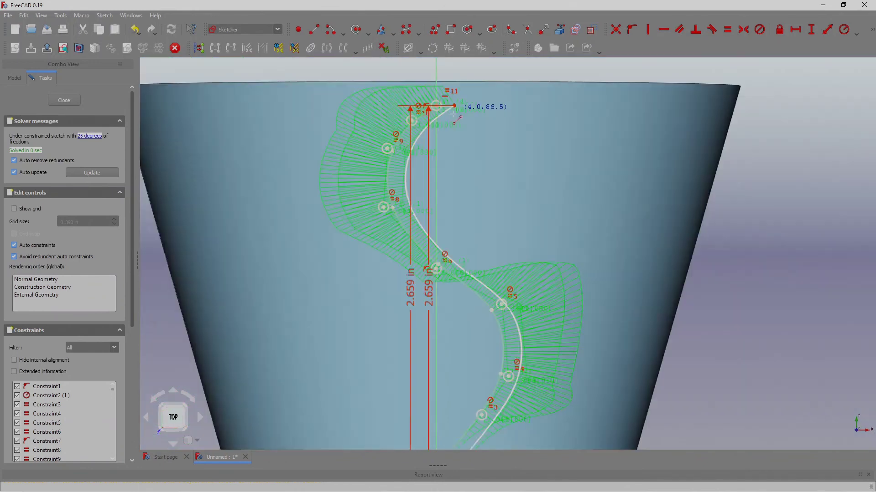
{"action": "scroll", "coordinate": [451, 150], "scroll_direction": "up", "scroll_amount": 4}
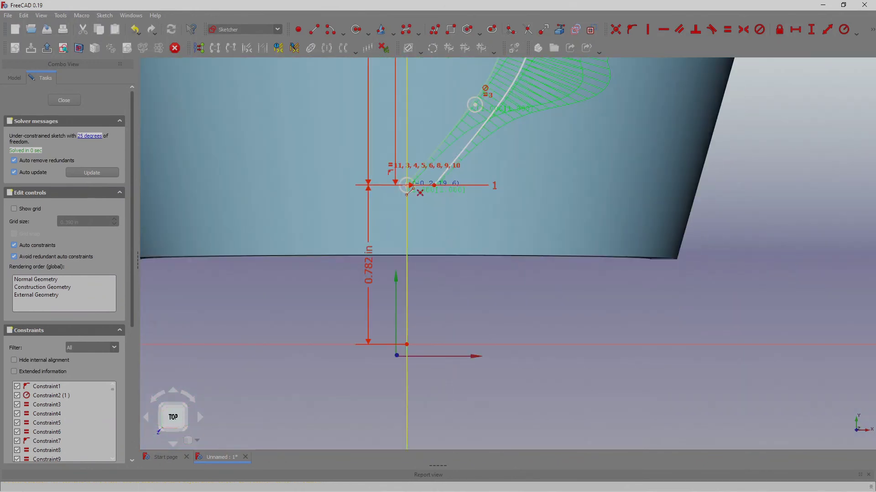
{"action": "scroll", "coordinate": [526, 193], "scroll_direction": "down", "scroll_amount": 3}
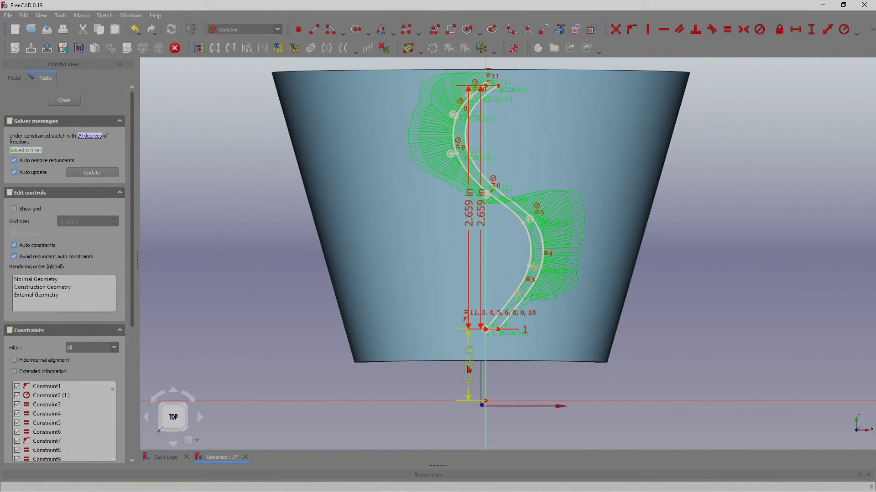
{"action": "left_click", "coordinate": [68, 101]}
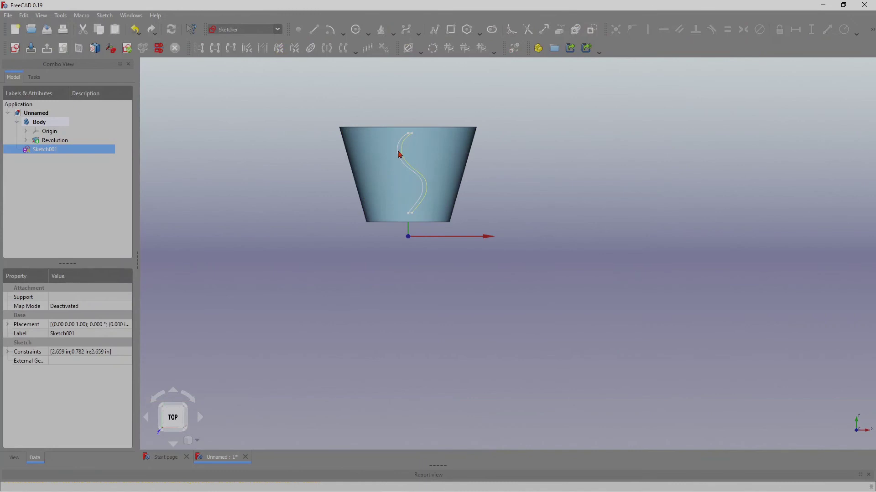
Step: Create a Stretch-type fill surface between the two S-shaped splines of the sketch in the Surface workbench
{"action": "scroll", "coordinate": [392, 146], "scroll_direction": "up", "scroll_amount": 2}
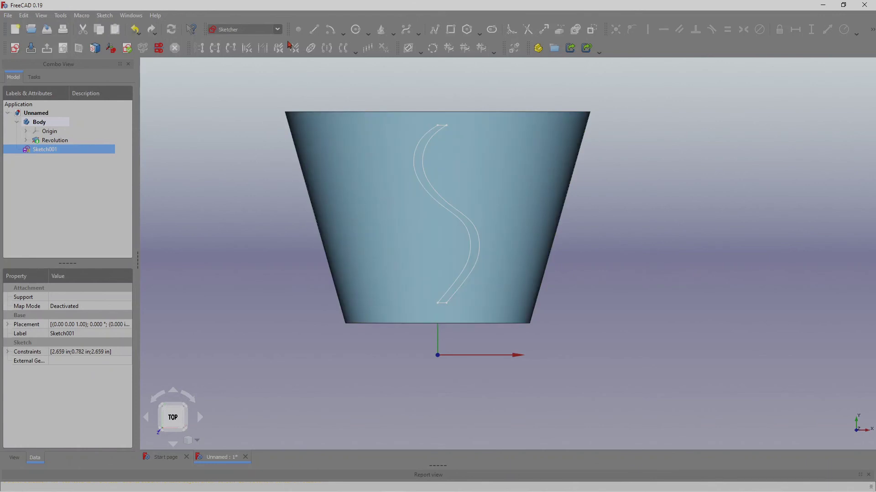
{"action": "left_click", "coordinate": [278, 30]}
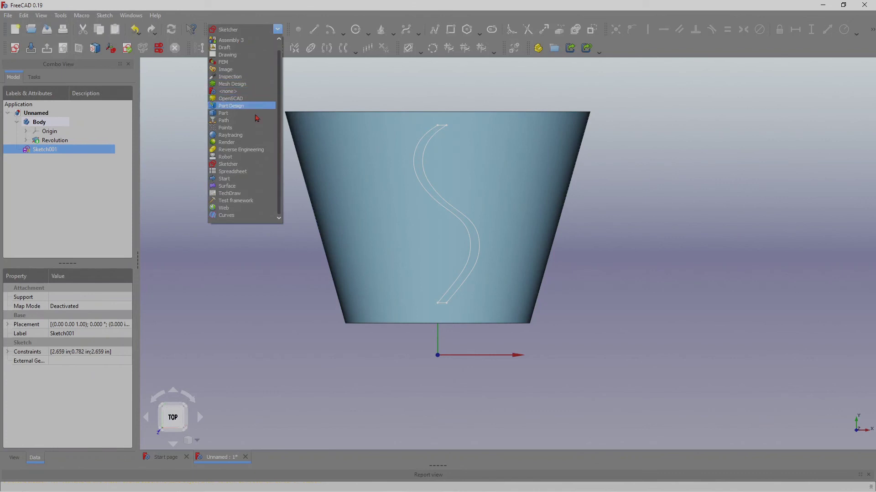
{"action": "left_click", "coordinate": [218, 186]}
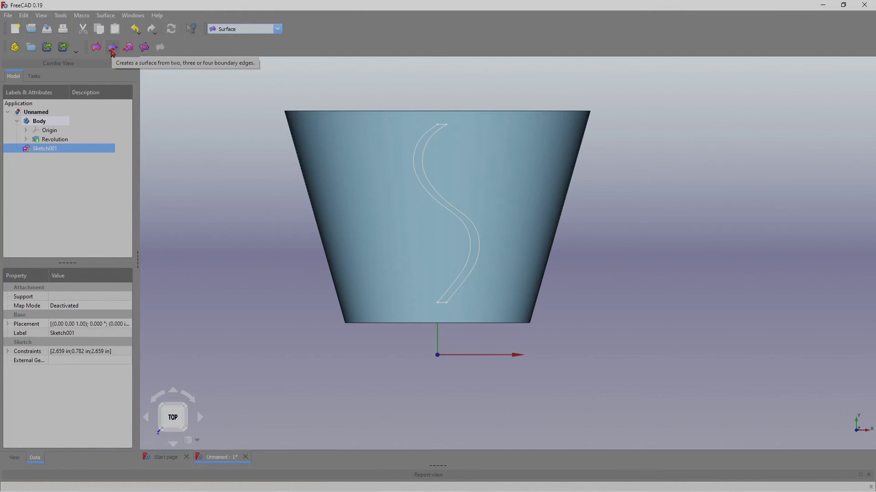
{"action": "left_click", "coordinate": [113, 48]}
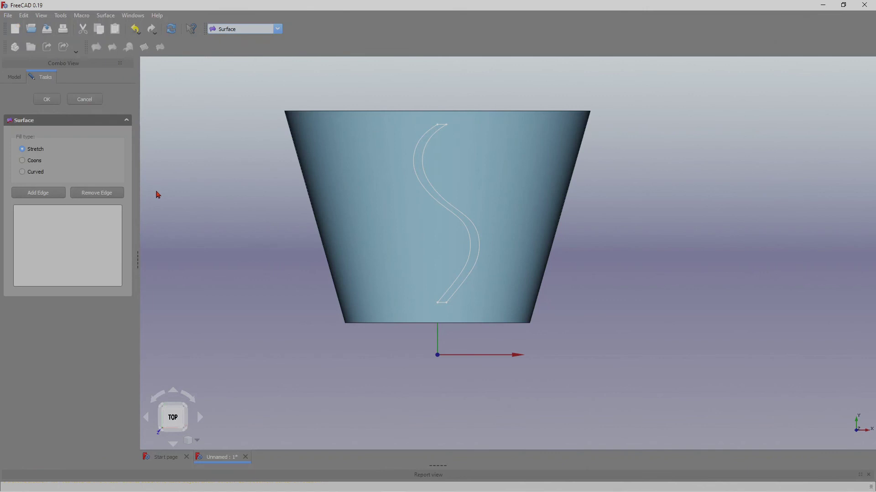
{"action": "left_click", "coordinate": [47, 192]}
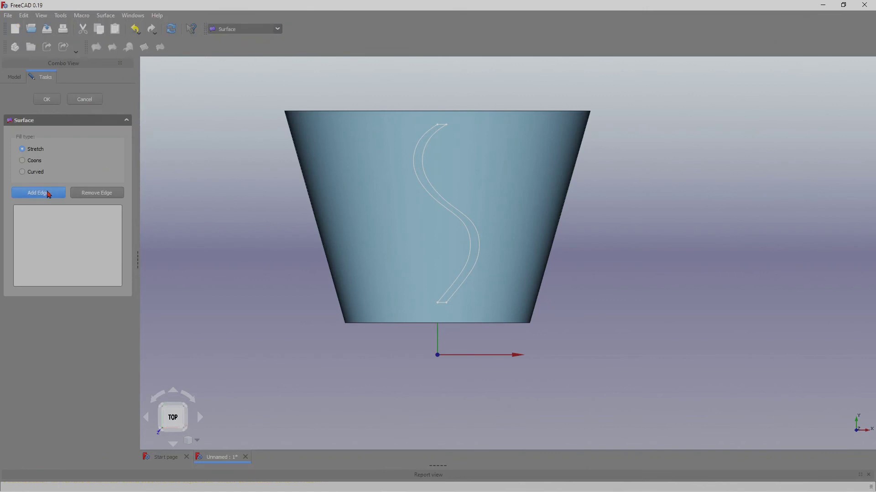
{"action": "left_click", "coordinate": [423, 189]}
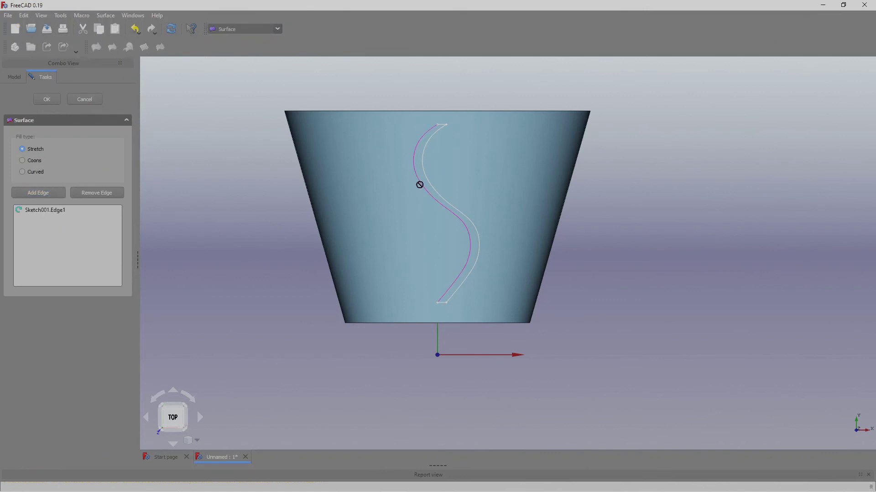
{"action": "left_click", "coordinate": [441, 201]}
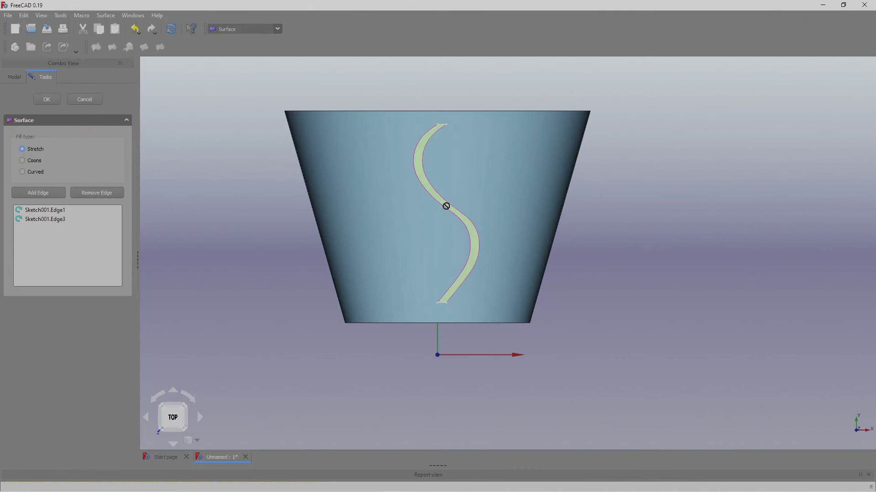
{"action": "left_click", "coordinate": [93, 192]}
{"action": "left_click", "coordinate": [53, 103]}
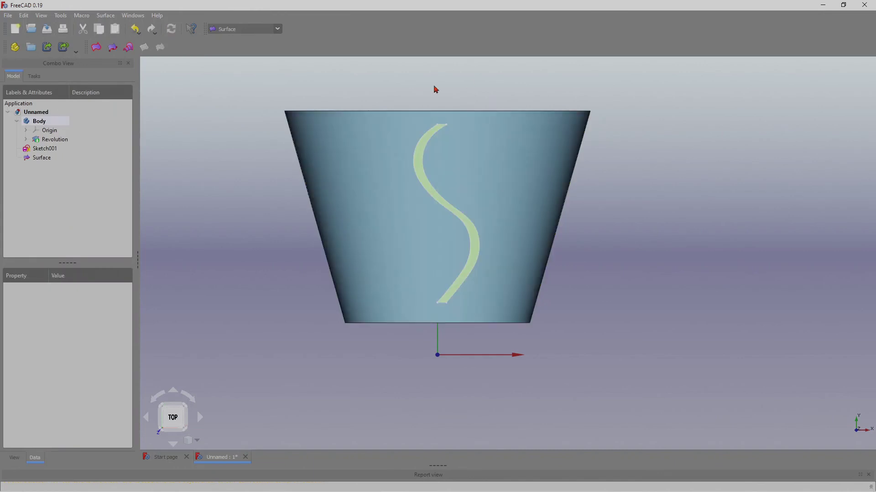
Step: Switch to the Part workbench and show the model tree
{"action": "scroll", "coordinate": [626, 256], "scroll_direction": "down", "scroll_amount": 2}
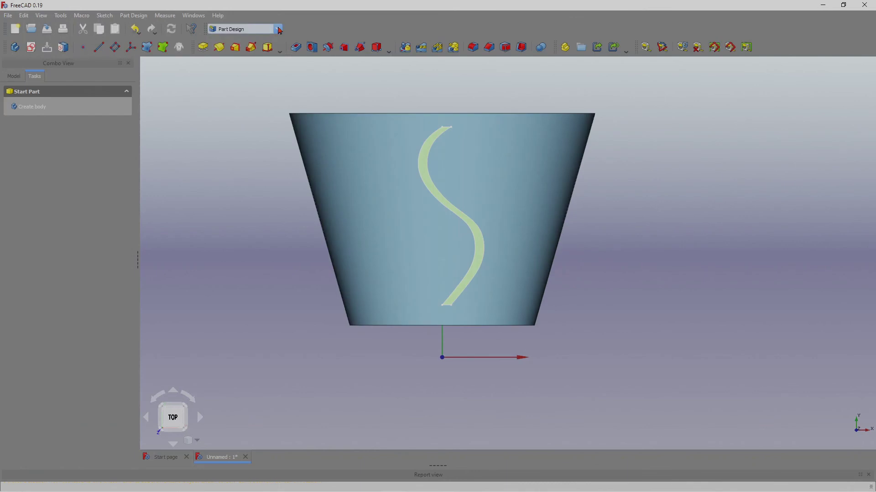
{"action": "left_click", "coordinate": [242, 28]}
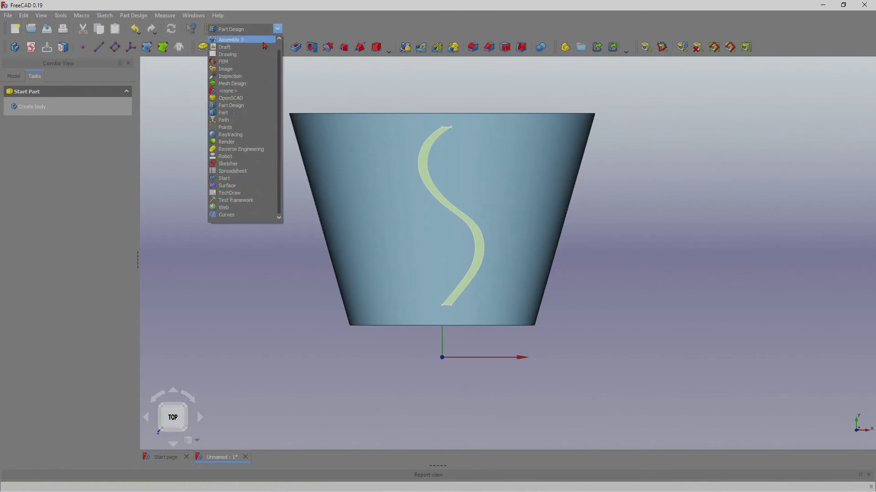
{"action": "left_click", "coordinate": [227, 113]}
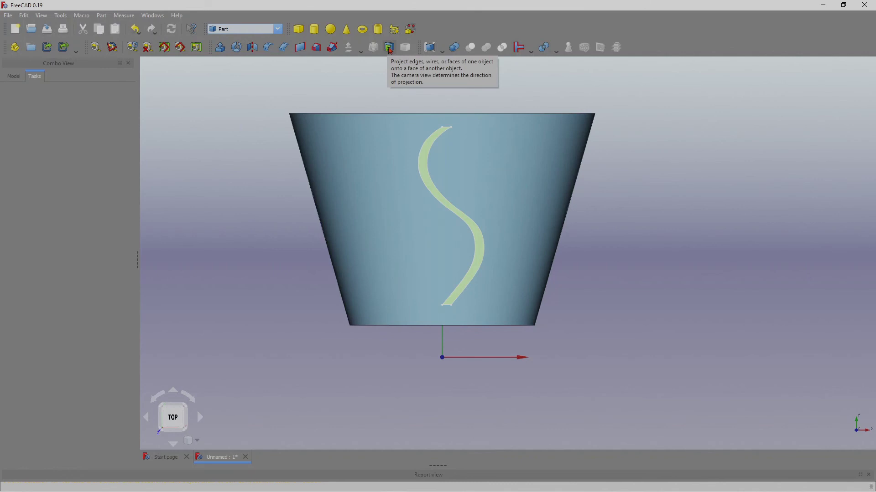
{"action": "left_click", "coordinate": [10, 77]}
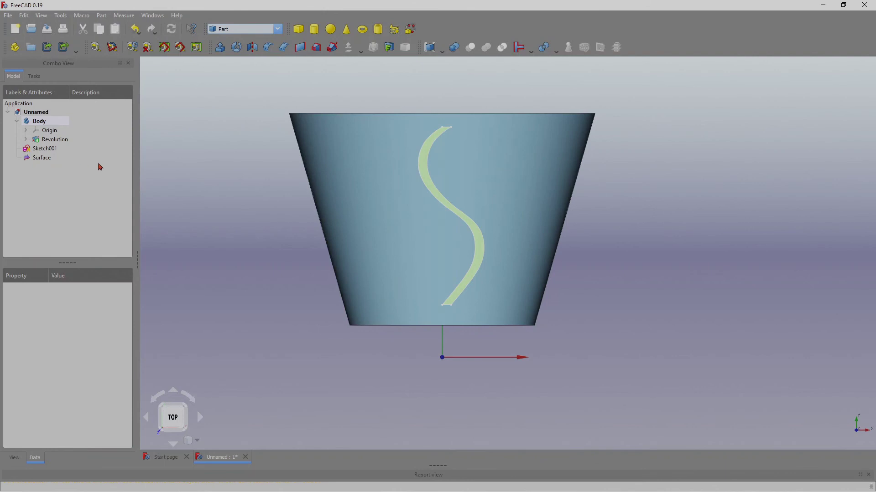
{"action": "scroll", "coordinate": [226, 182], "scroll_direction": "down", "scroll_amount": 2}
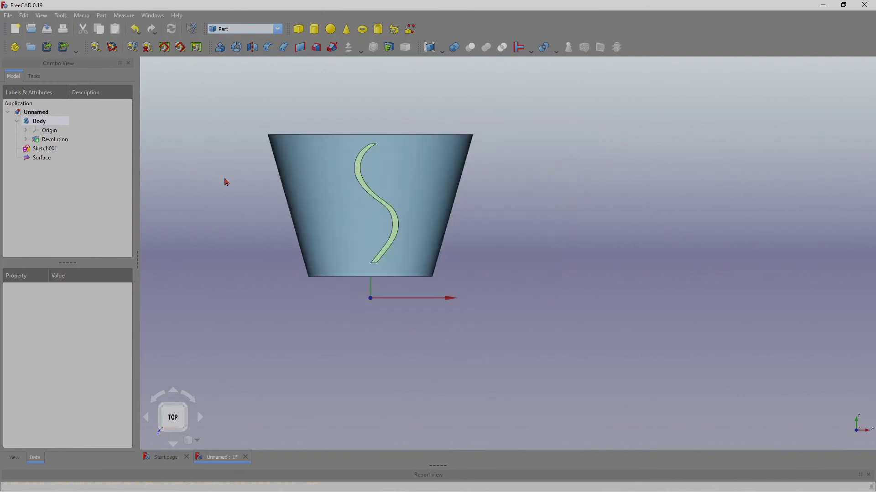
{"action": "scroll", "coordinate": [225, 183], "scroll_direction": "up", "scroll_amount": 2}
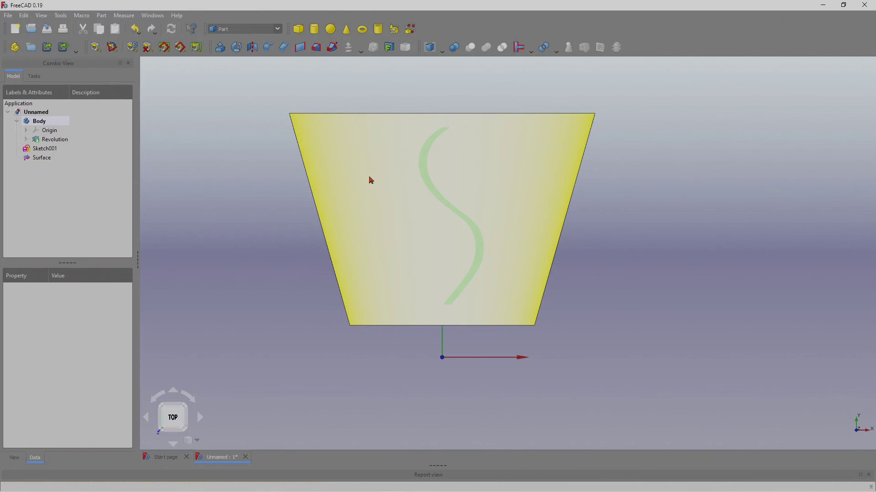
Step: Try to project the S-shaped surface onto the cup's outer face with an extrude height of 5
{"action": "left_click", "coordinate": [388, 47]}
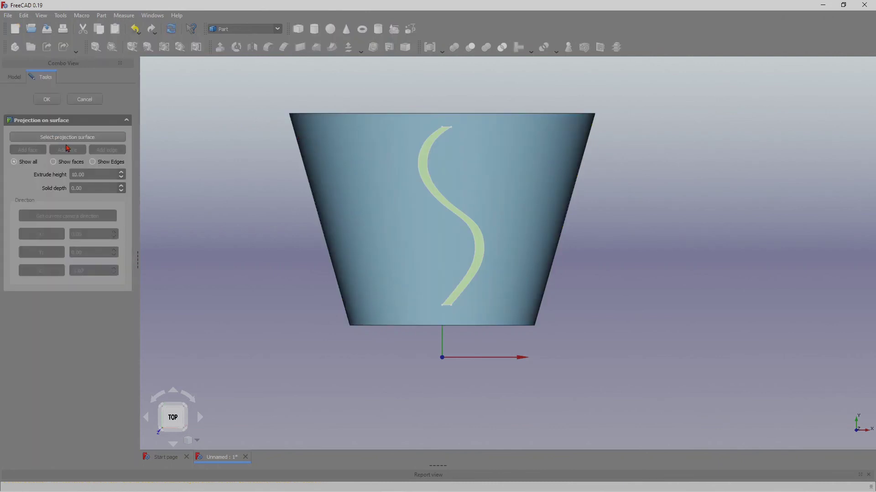
{"action": "left_click", "coordinate": [86, 139]}
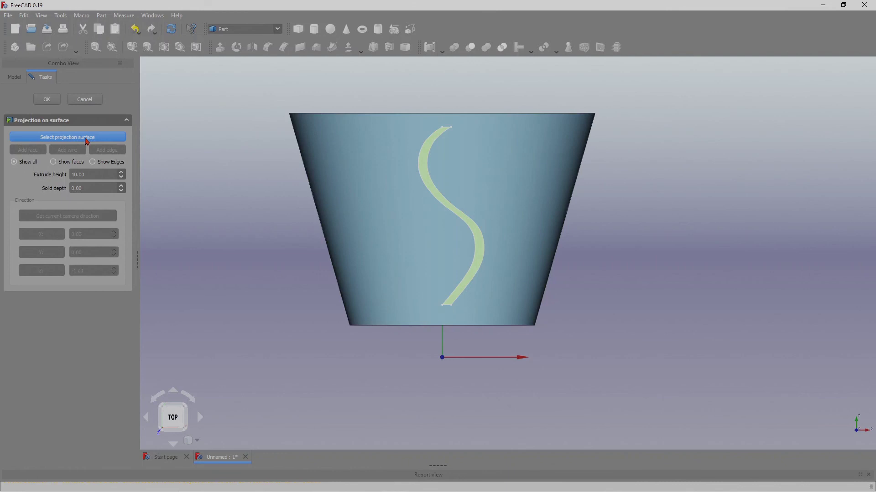
{"action": "left_click", "coordinate": [361, 239]}
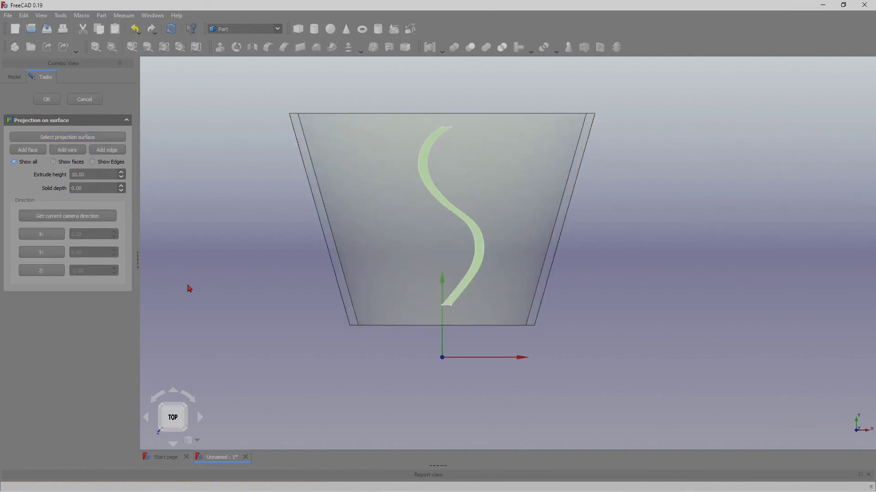
{"action": "left_click", "coordinate": [31, 153]}
{"action": "left_click", "coordinate": [34, 154]}
{"action": "left_click", "coordinate": [426, 178]}
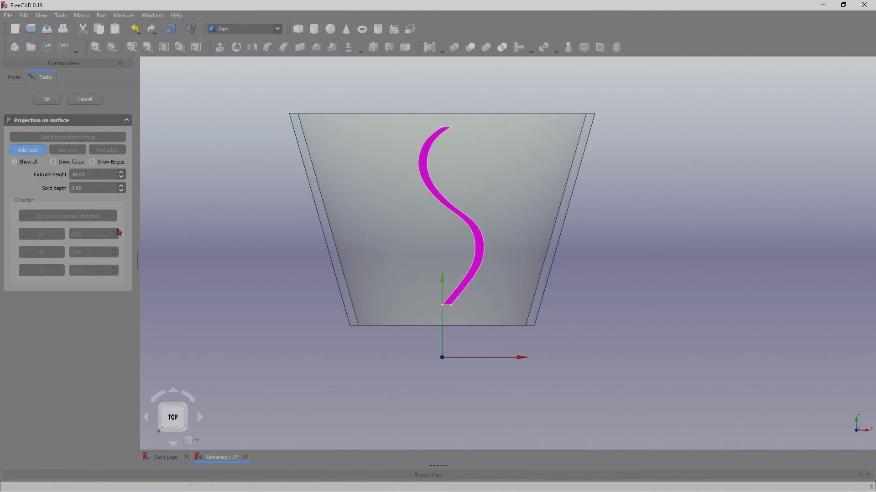
{"action": "left_click", "coordinate": [122, 179]}
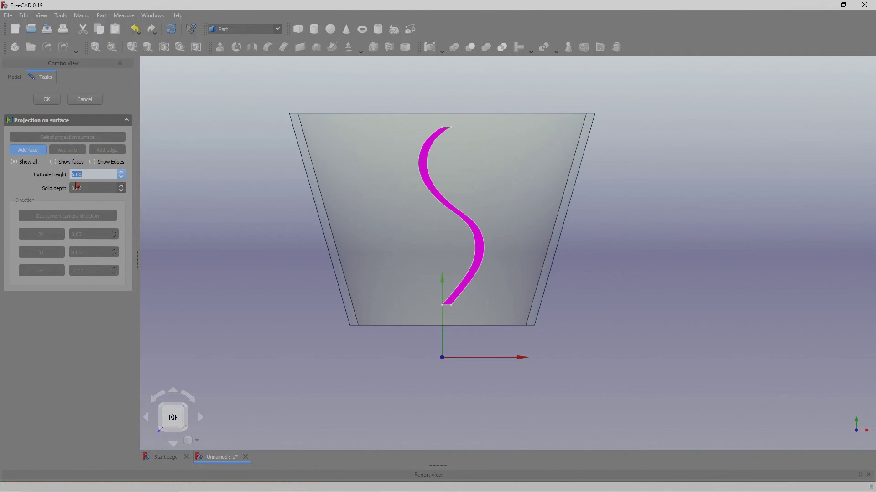
{"action": "left_click", "coordinate": [46, 99]}
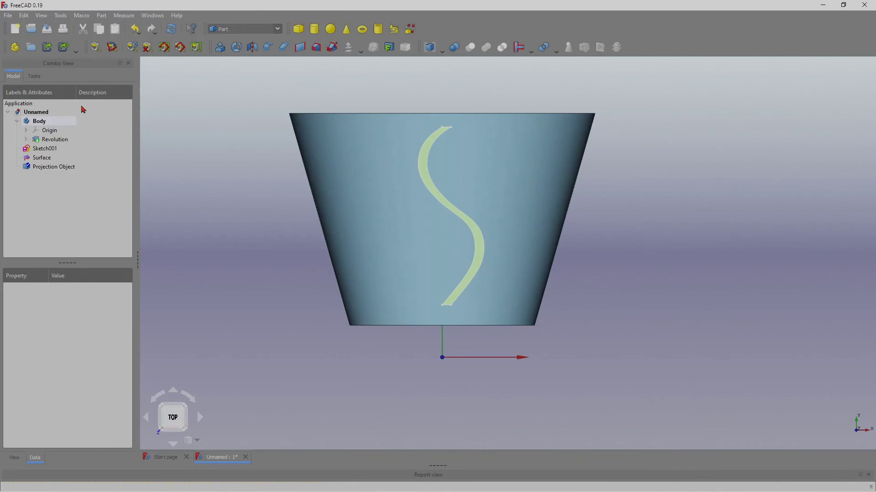
Step: Undo the projection of the S-shaped surface after inspecting it on the cup from an angle
{"action": "middle_click_drag", "start_coordinate": [573, 223], "coordinate": [521, 257]}
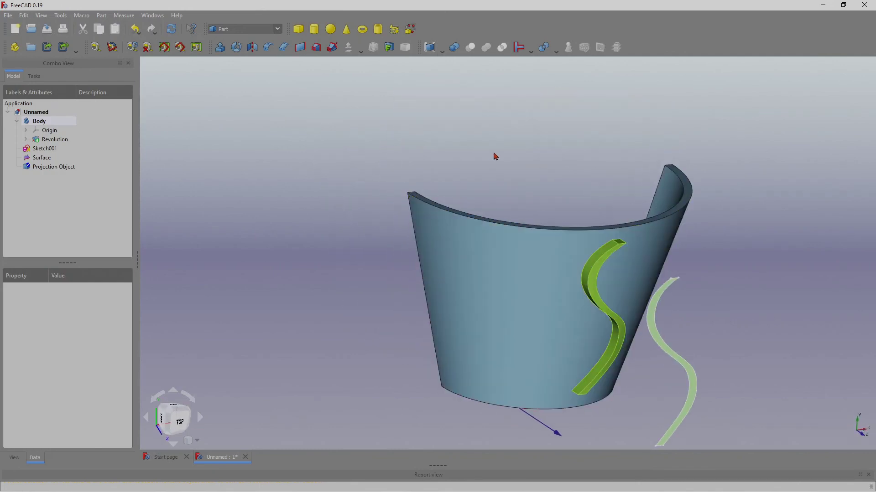
{"action": "scroll", "coordinate": [469, 227], "scroll_direction": "down", "scroll_amount": 5}
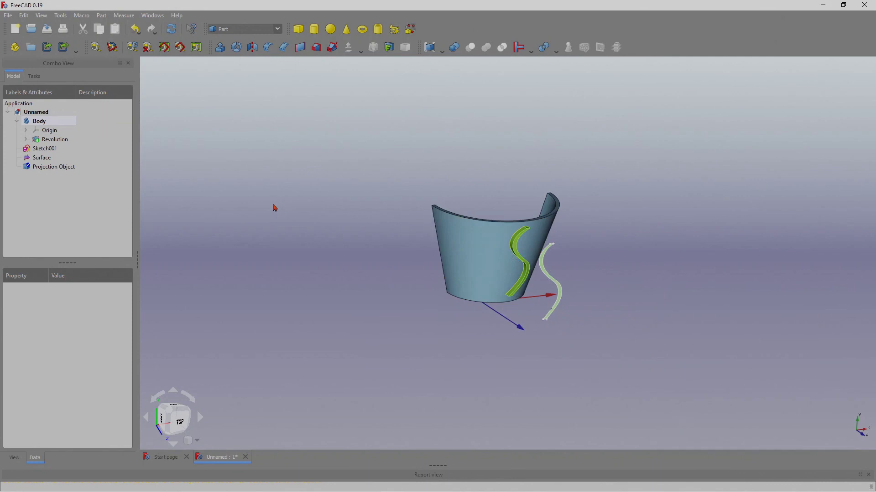
{"action": "scroll", "coordinate": [514, 256], "scroll_direction": "up", "scroll_amount": 5}
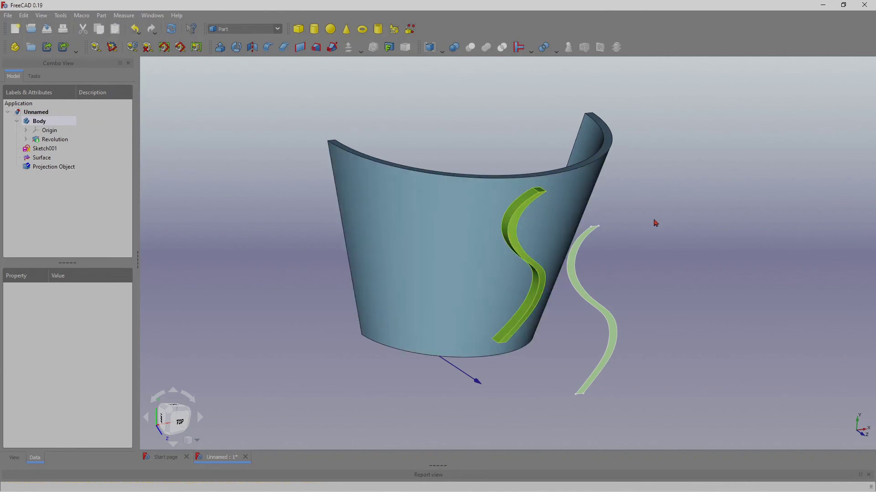
{"action": "middle_click_drag", "start_coordinate": [654, 221], "coordinate": [635, 211]}
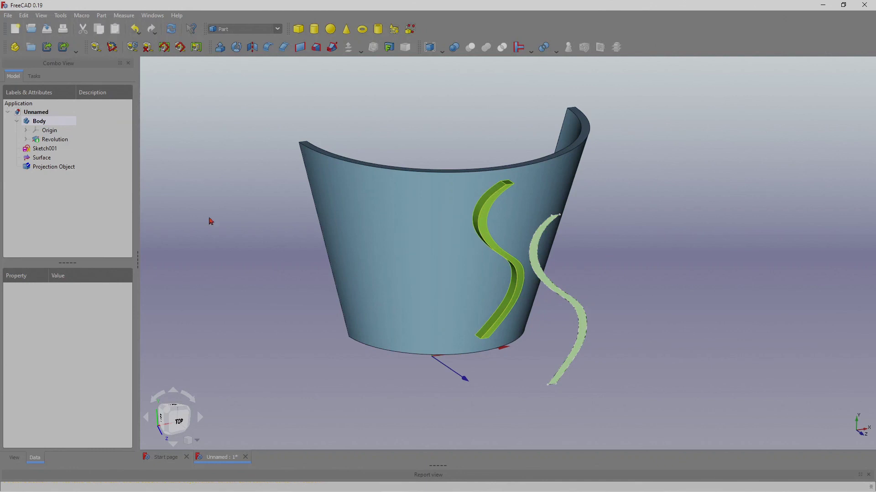
{"action": "middle_click_drag", "start_coordinate": [696, 274], "coordinate": [678, 265]}
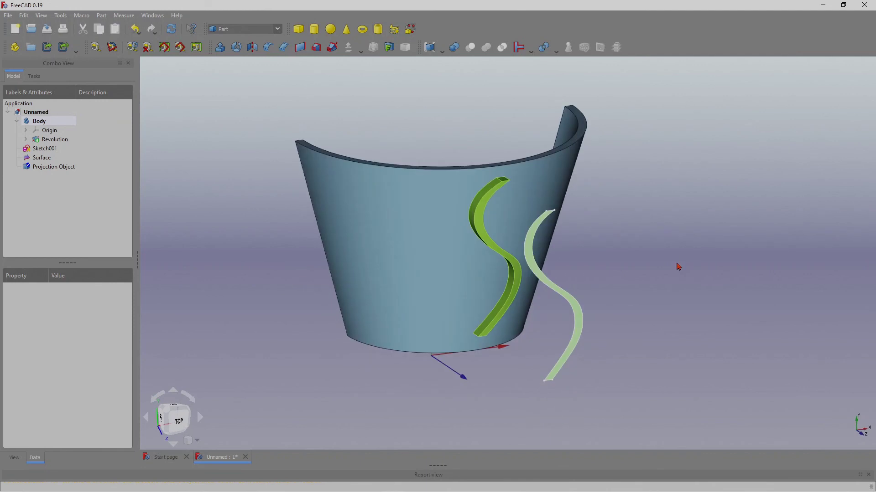
{"action": "left_click", "coordinate": [136, 30]}
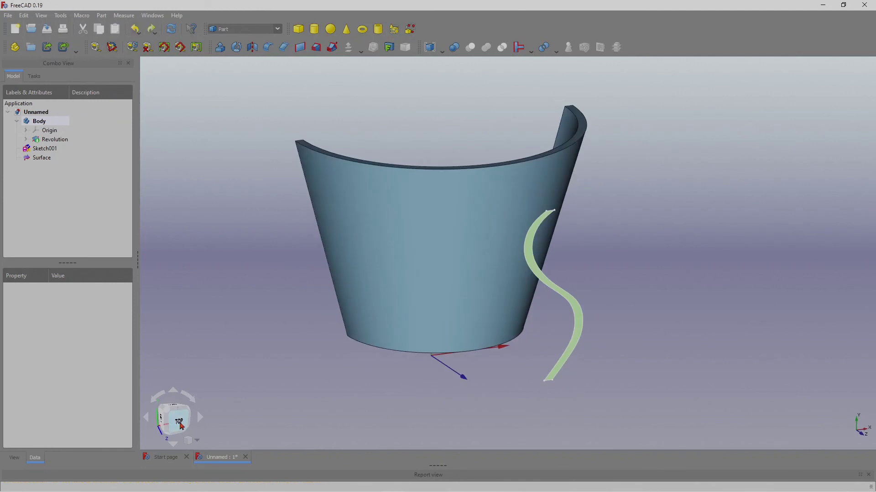
Step: Project the S-shaped surface onto the cup's outer face along the top view direction, with an extrude height of 10 and solid depth of 0
{"action": "left_click", "coordinate": [180, 424]}
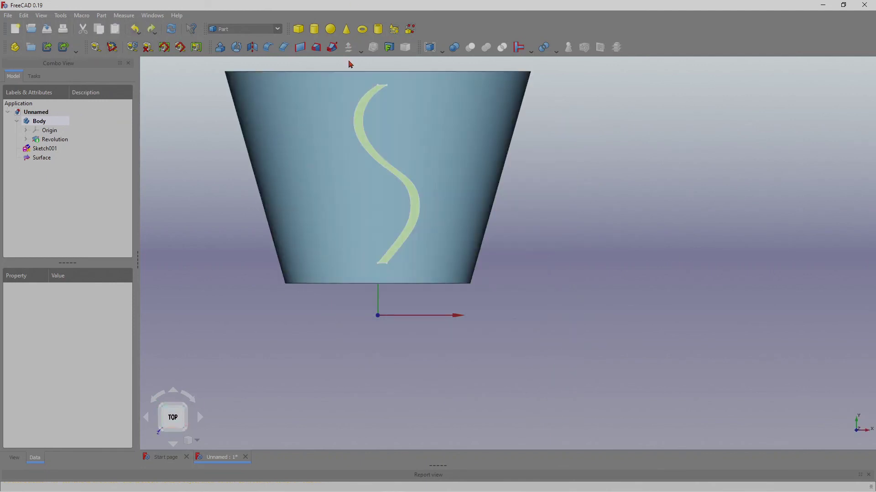
{"action": "scroll", "coordinate": [351, 61], "scroll_direction": "up", "scroll_amount": 2}
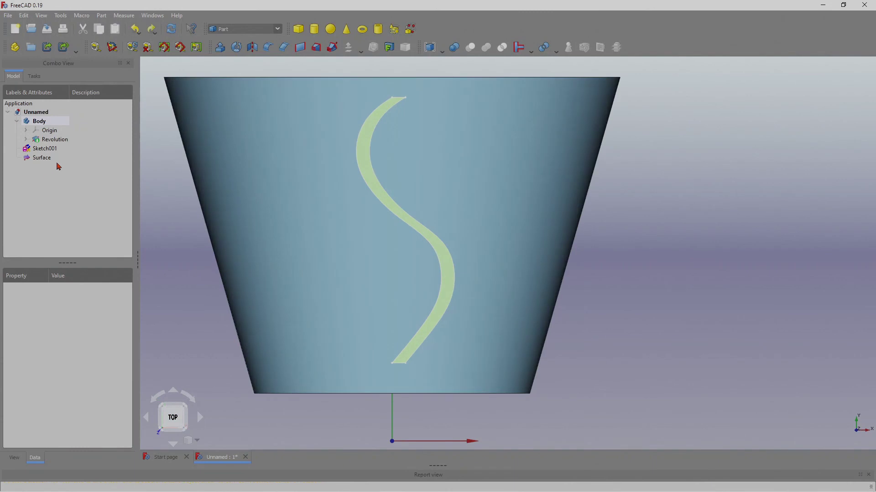
{"action": "left_click", "coordinate": [390, 47]}
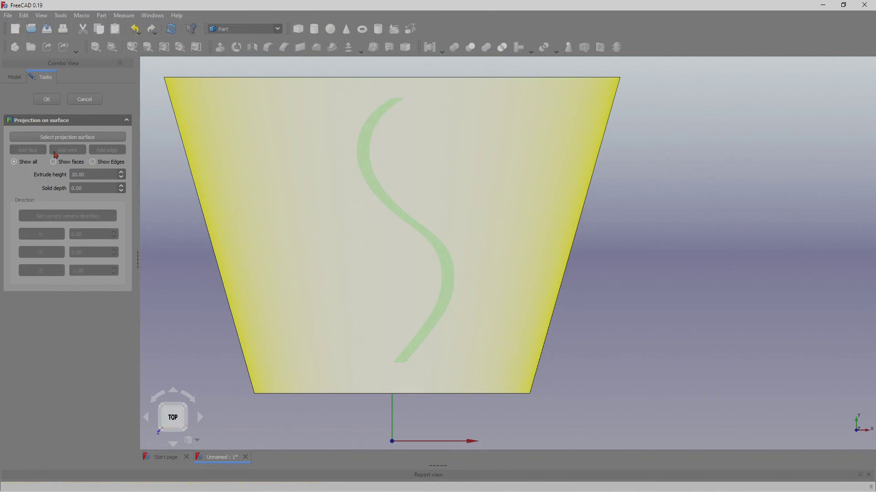
{"action": "left_click", "coordinate": [64, 137]}
{"action": "left_click", "coordinate": [265, 238]}
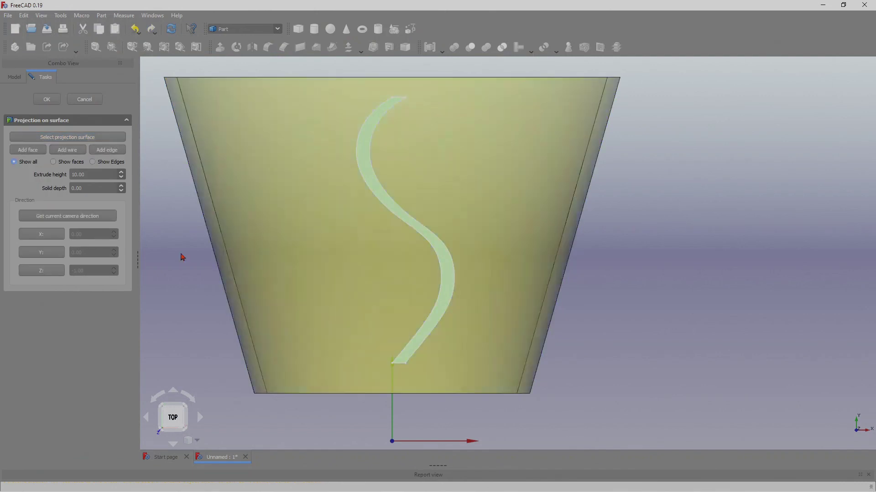
{"action": "left_click", "coordinate": [41, 151]}
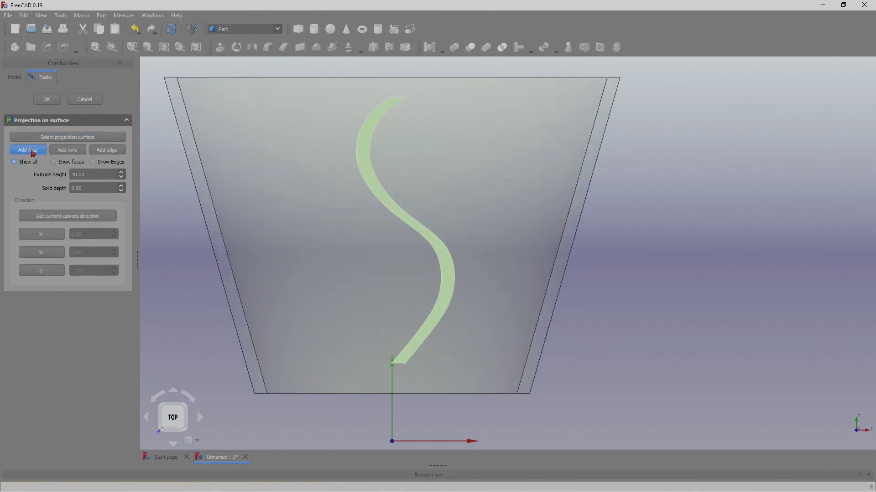
{"action": "left_click", "coordinate": [381, 200]}
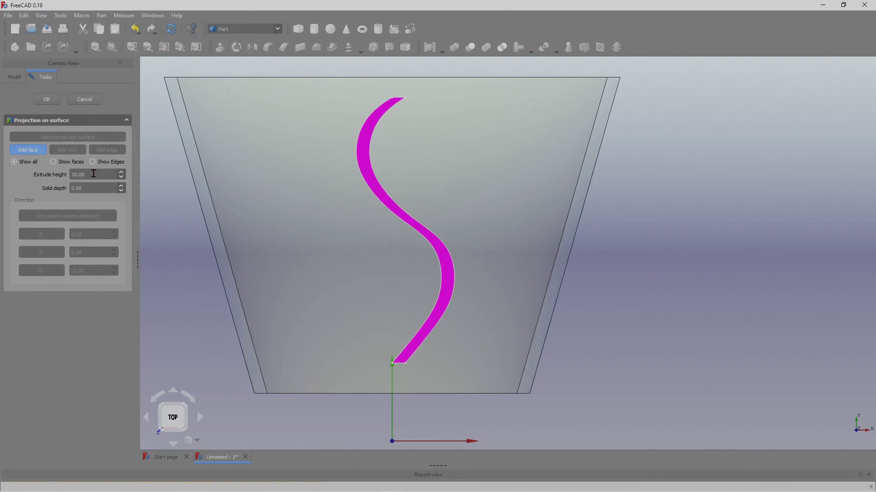
{"action": "left_click", "coordinate": [47, 99]}
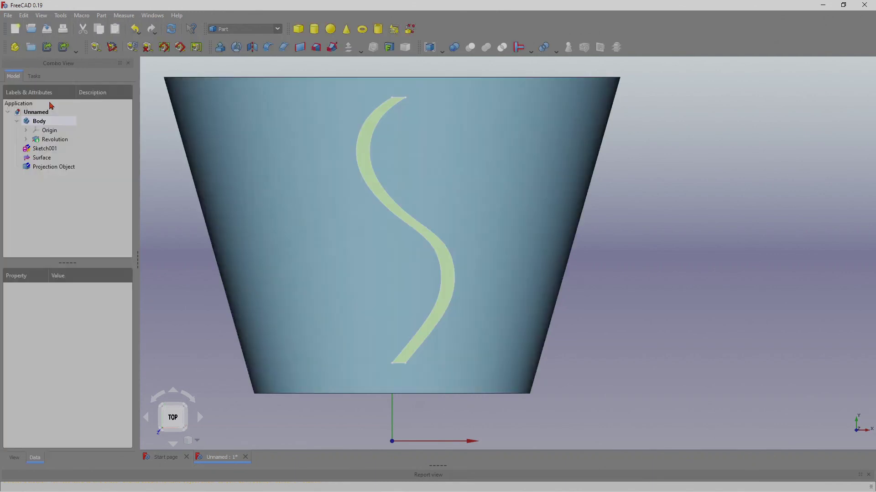
Step: Examine from an angle how far the projected S shape stands out from the cup's wall
{"action": "middle_click_drag", "start_coordinate": [529, 268], "coordinate": [620, 260]}
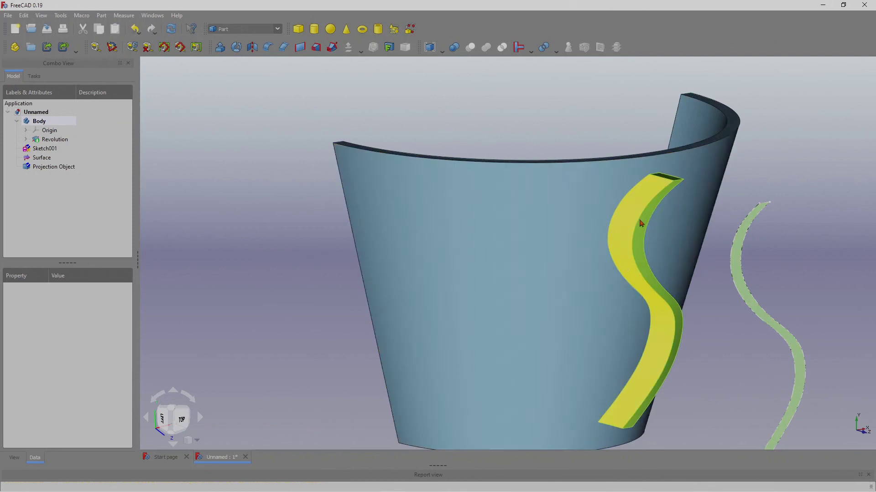
{"action": "scroll", "coordinate": [534, 232], "scroll_direction": "down", "scroll_amount": 4}
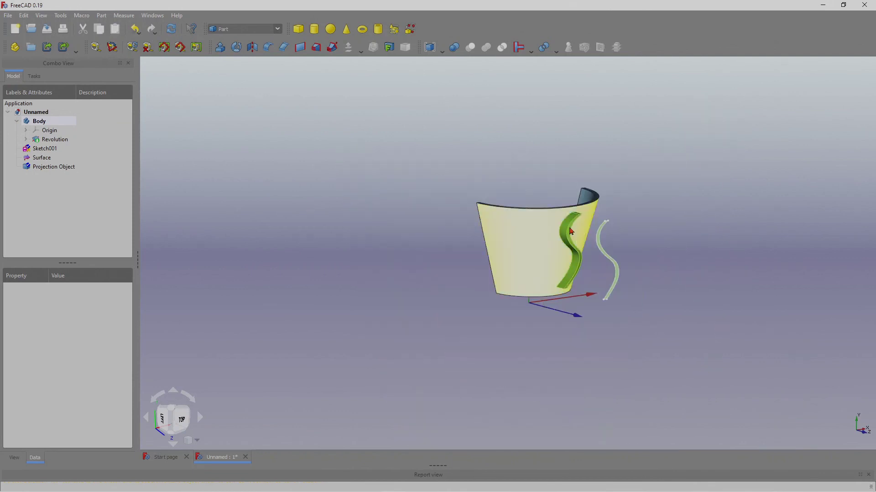
{"action": "scroll", "coordinate": [570, 170], "scroll_direction": "up", "scroll_amount": 6}
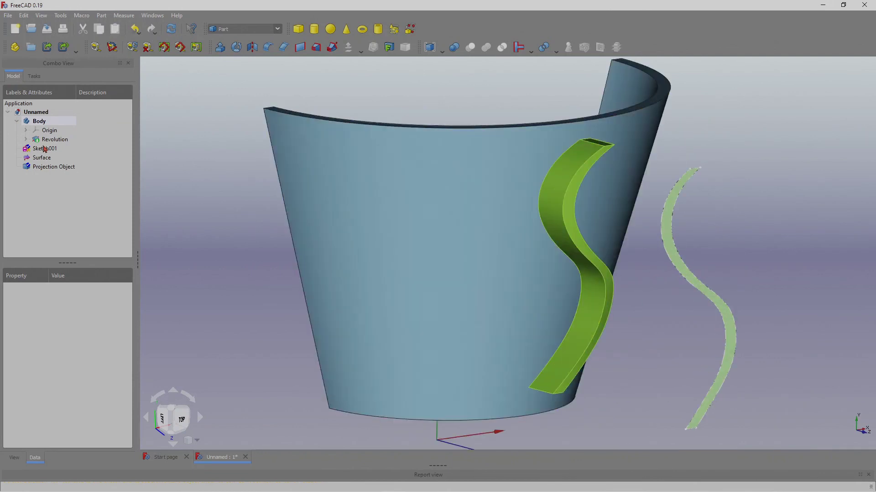
{"action": "scroll", "coordinate": [420, 193], "scroll_direction": "down", "scroll_amount": 4}
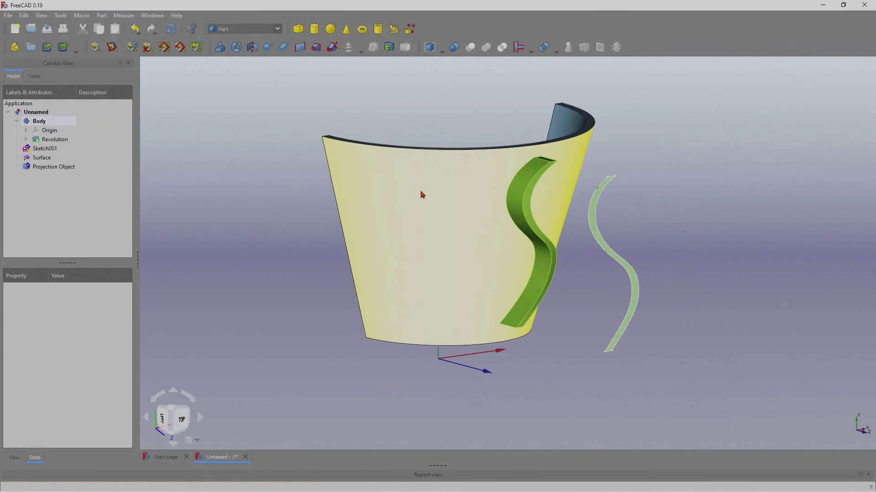
{"action": "scroll", "coordinate": [496, 209], "scroll_direction": "up", "scroll_amount": 2}
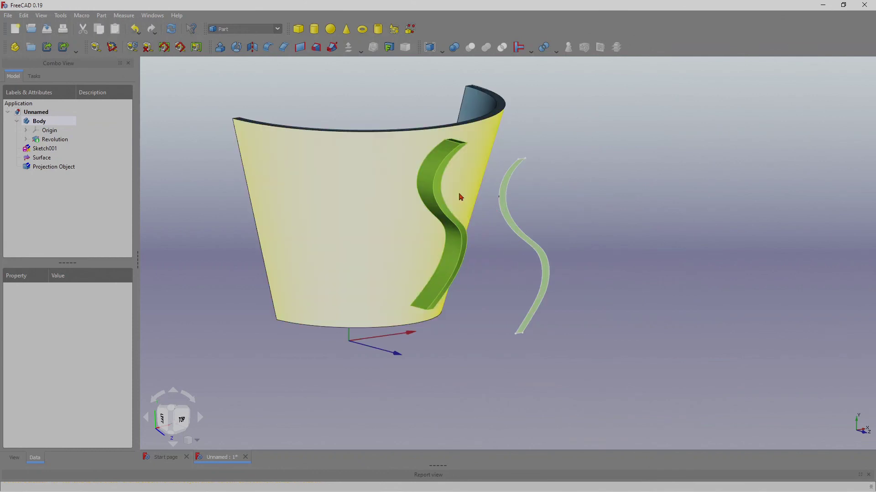
{"action": "scroll", "coordinate": [461, 197], "scroll_direction": "up", "scroll_amount": 2}
{"action": "scroll", "coordinate": [462, 198], "scroll_direction": "down", "scroll_amount": 4}
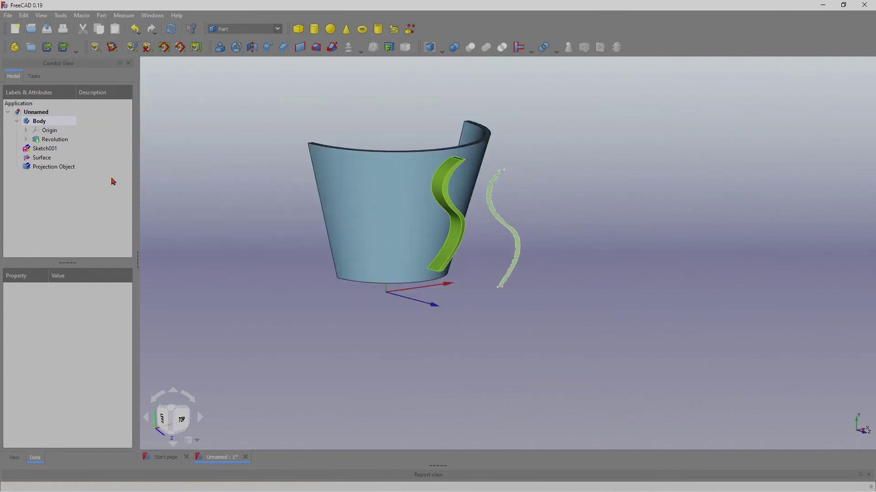
{"action": "scroll", "coordinate": [184, 142], "scroll_direction": "up", "scroll_amount": 2}
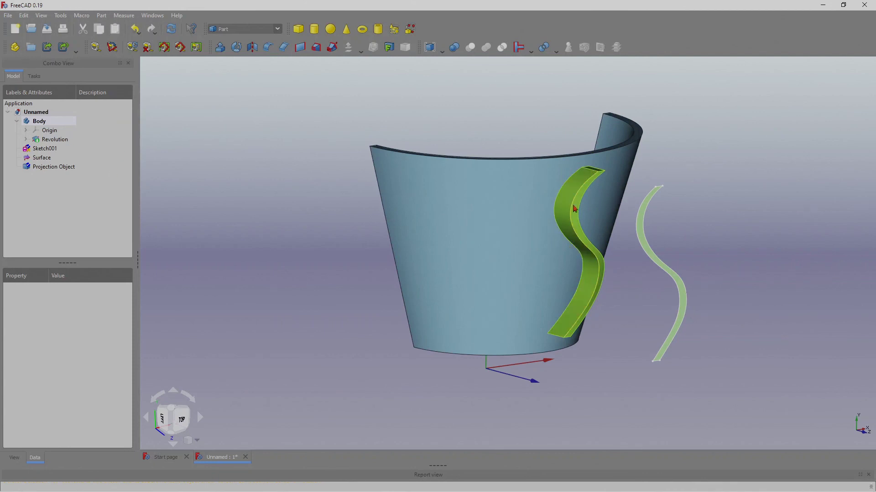
Step: Switch to the Part Design workbench and show the model tree
{"action": "left_click", "coordinate": [276, 30]}
{"action": "left_click", "coordinate": [232, 105]}
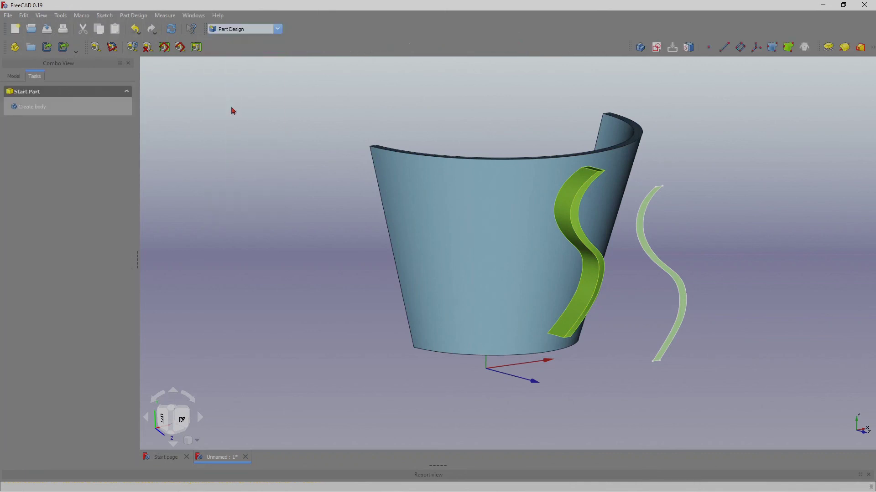
{"action": "left_click", "coordinate": [18, 75]}
Step: Try to fillet the projected S-shaped object directly, while it is not part of a body
{"action": "left_click", "coordinate": [472, 49]}
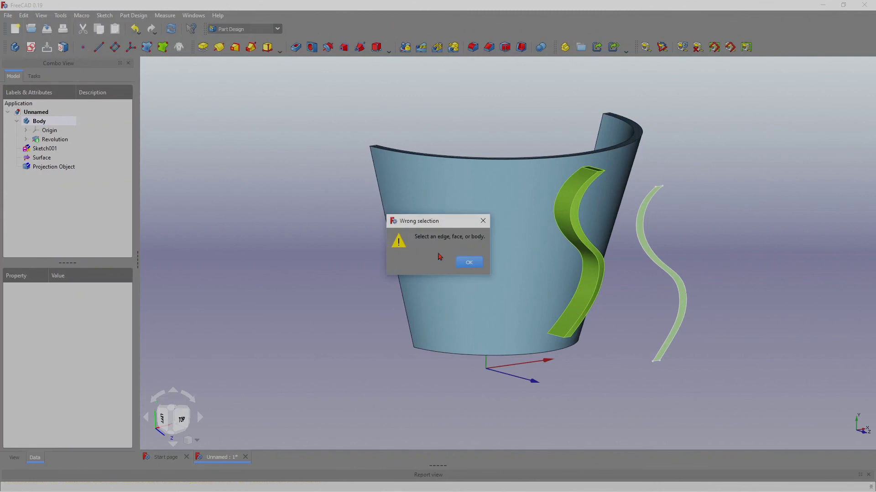
{"action": "left_click", "coordinate": [462, 262]}
{"action": "left_click", "coordinate": [523, 247]}
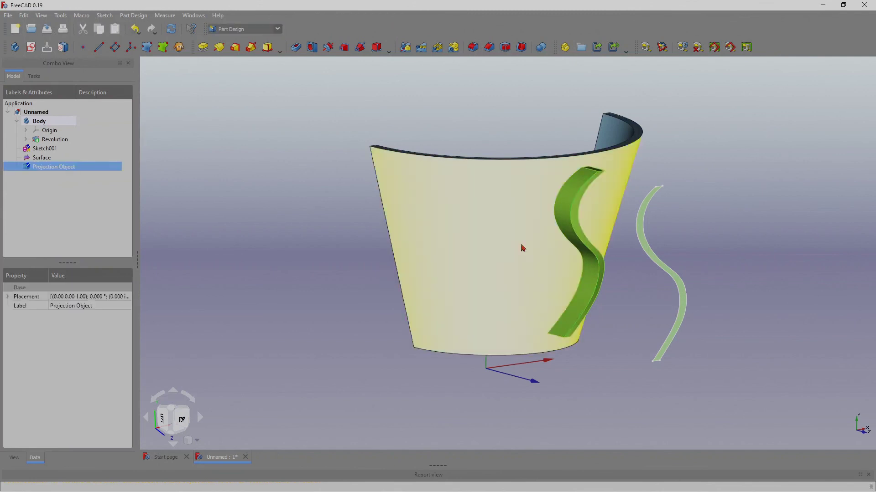
{"action": "left_click", "coordinate": [473, 47]}
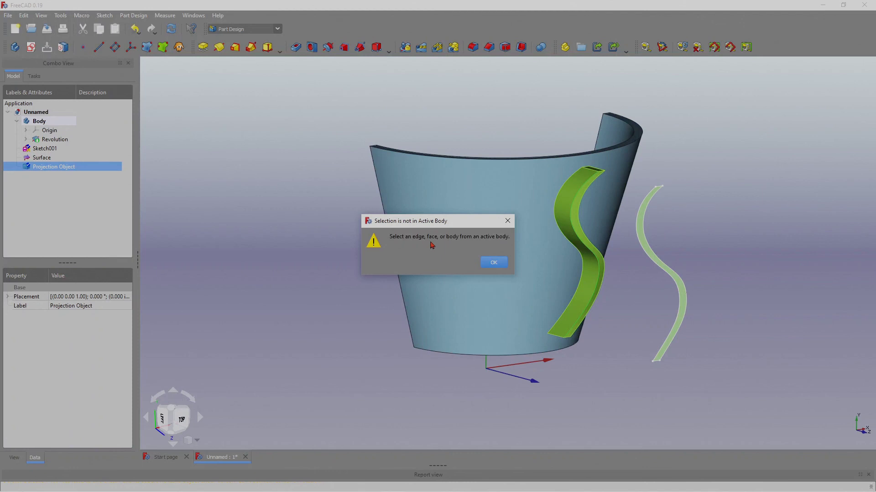
{"action": "left_click", "coordinate": [499, 267]}
{"action": "left_click", "coordinate": [268, 235]}
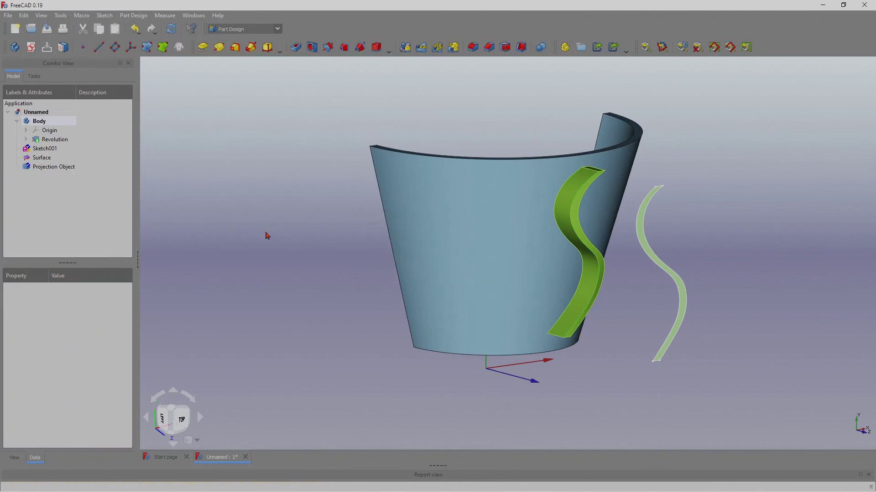
Step: Create a new body that uses the projected S-shaped object as its base feature
{"action": "left_click", "coordinate": [45, 169]}
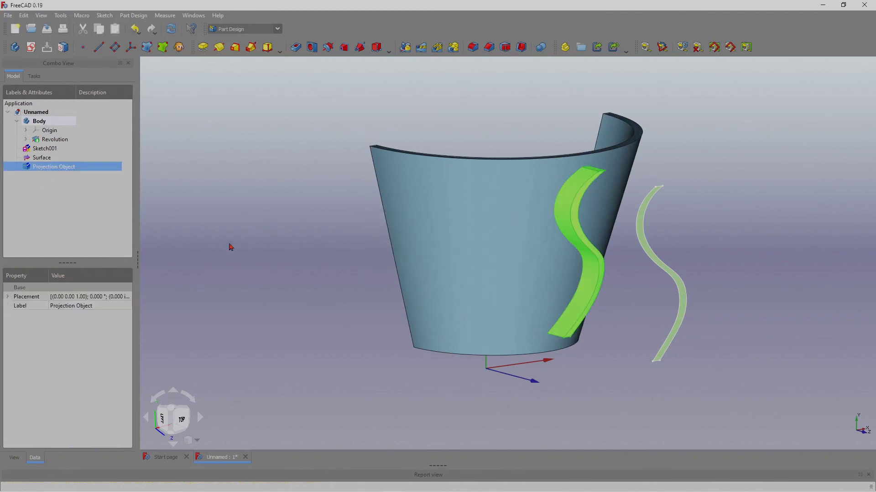
{"action": "left_click", "coordinate": [15, 48]}
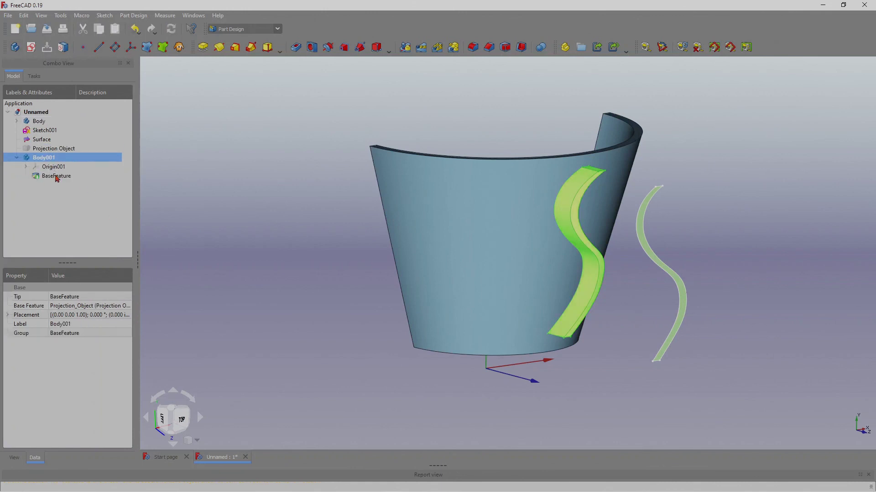
{"action": "left_click", "coordinate": [56, 178]}
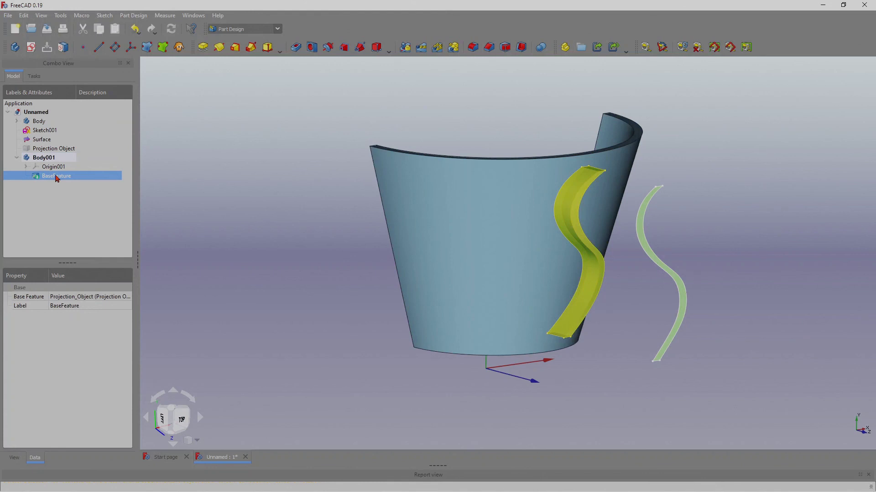
{"action": "key", "text": "space"}
{"action": "left_click", "coordinate": [281, 206]}
{"action": "middle_click_drag", "start_coordinate": [287, 212], "coordinate": [268, 214]}
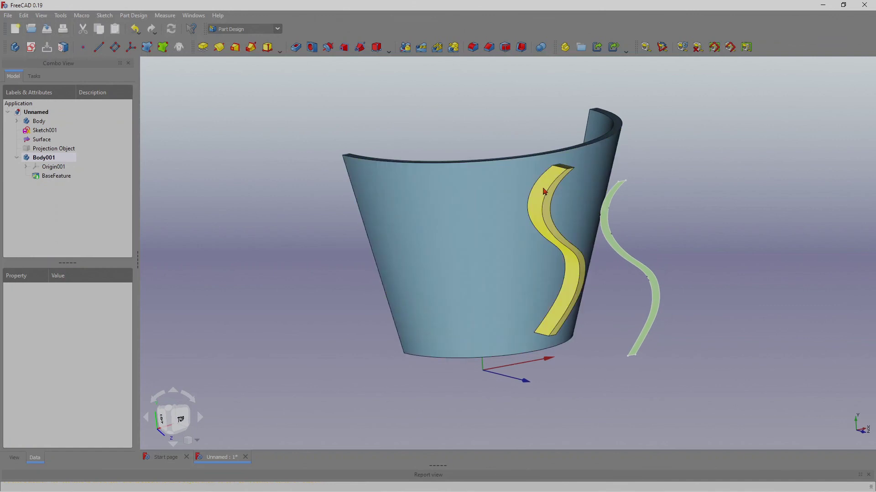
Step: Try a 0.039 in fillet on the long outer edge of the S-shaped body, and undo it
{"action": "left_click", "coordinate": [546, 227]}
{"action": "left_click", "coordinate": [473, 47]}
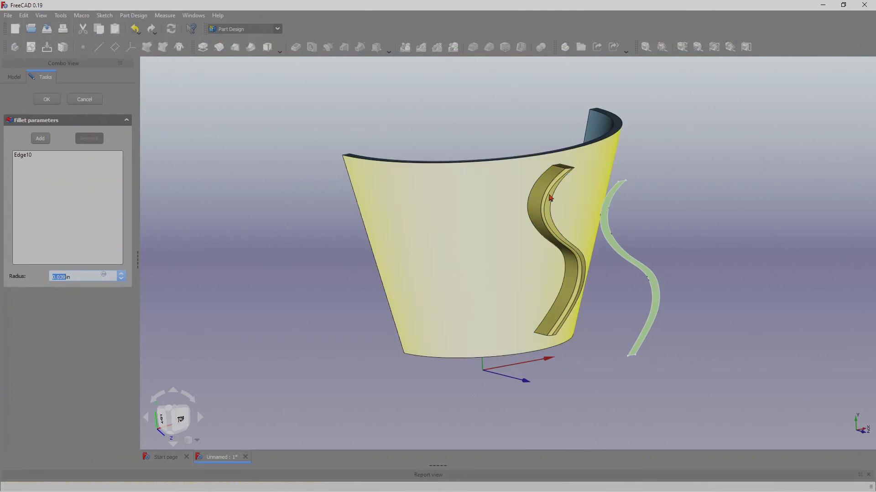
{"action": "middle_click_drag", "start_coordinate": [588, 350], "coordinate": [565, 338]}
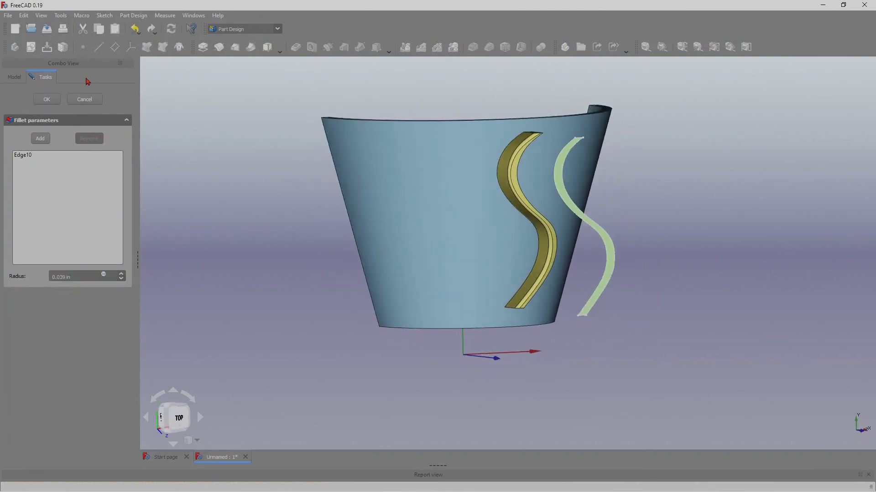
{"action": "left_click", "coordinate": [135, 31]}
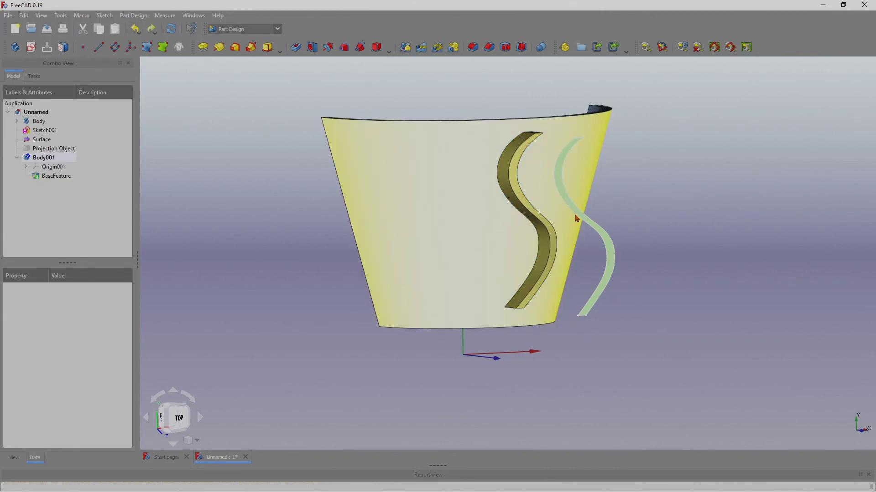
Step: Hide the flat S-shaped fill surface and its sketch in front of the cup
{"action": "scroll", "coordinate": [592, 198], "scroll_direction": "up", "scroll_amount": 5}
{"action": "scroll", "coordinate": [570, 169], "scroll_direction": "down", "scroll_amount": 5}
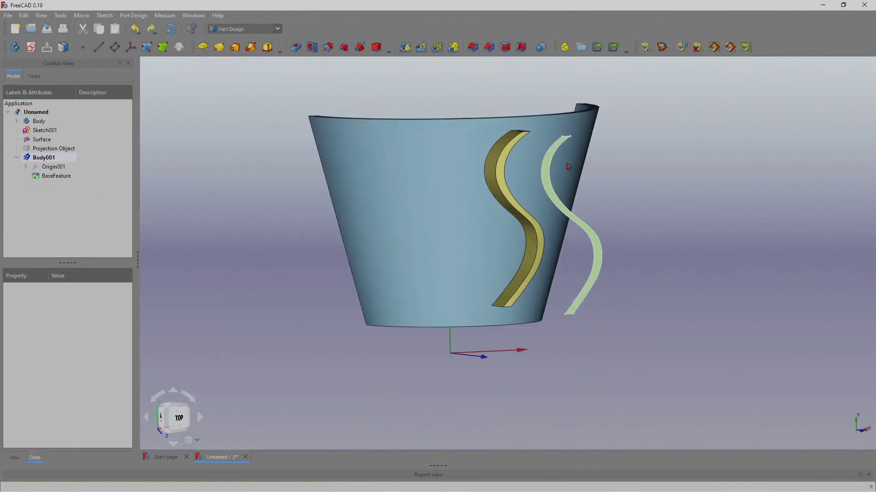
{"action": "scroll", "coordinate": [477, 249], "scroll_direction": "up", "scroll_amount": 3}
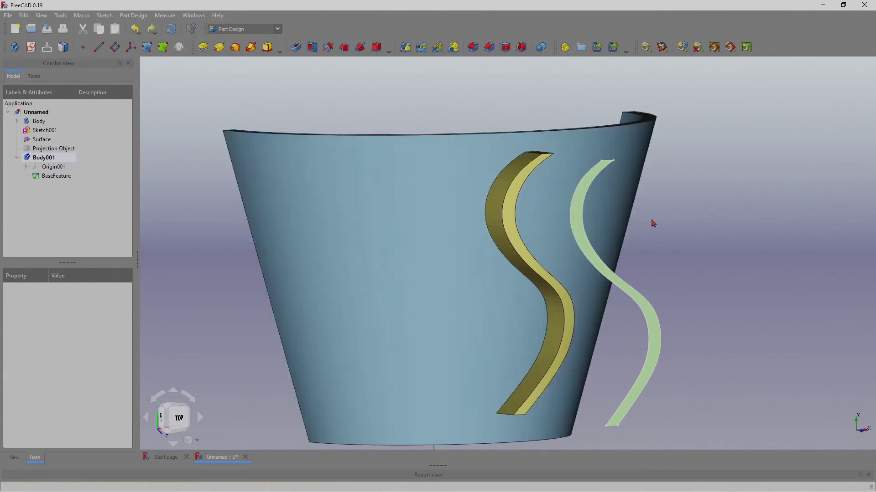
{"action": "scroll", "coordinate": [661, 228], "scroll_direction": "down", "scroll_amount": 5}
{"action": "middle_click_drag", "start_coordinate": [698, 246], "coordinate": [621, 254]}
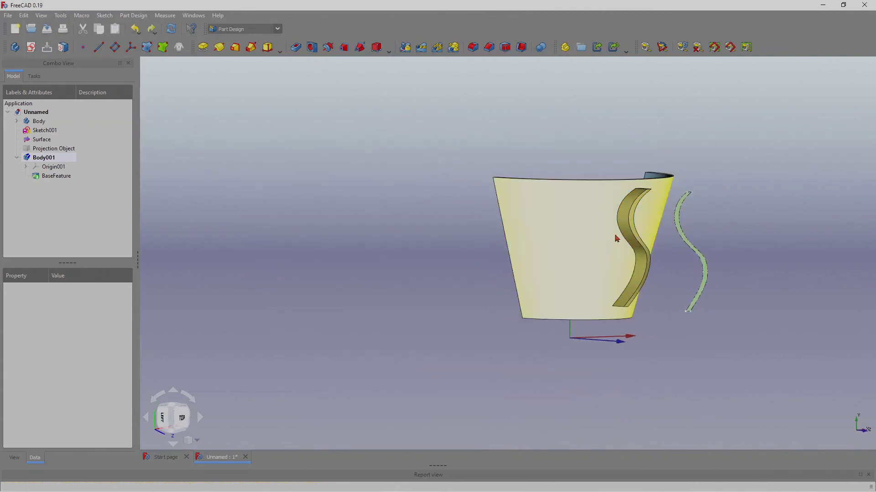
{"action": "scroll", "coordinate": [704, 239], "scroll_direction": "up", "scroll_amount": 3}
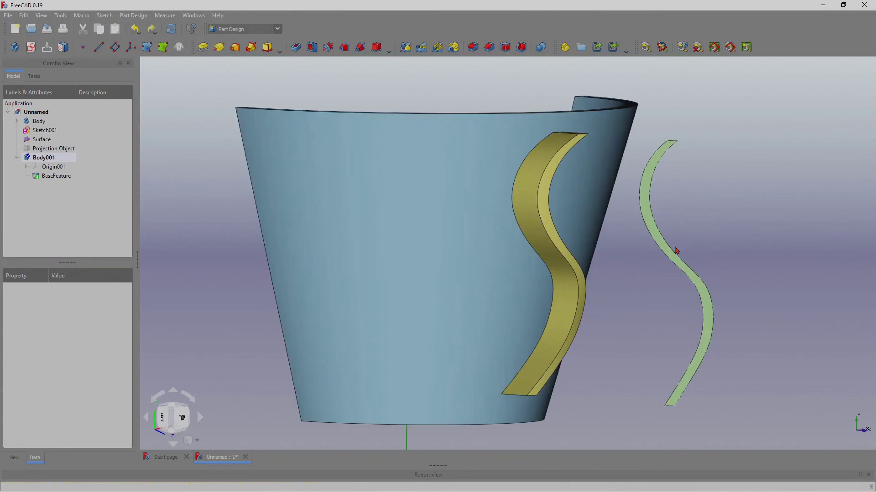
{"action": "left_click", "coordinate": [665, 250]}
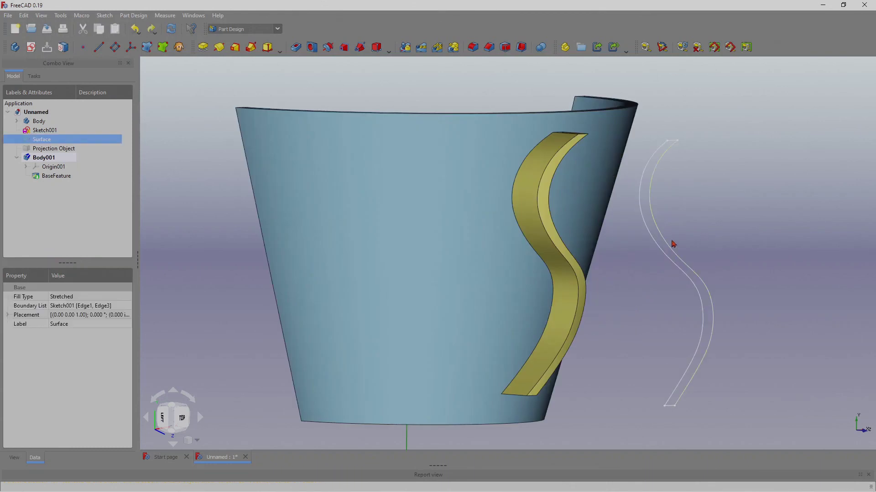
{"action": "left_click", "coordinate": [51, 132]}
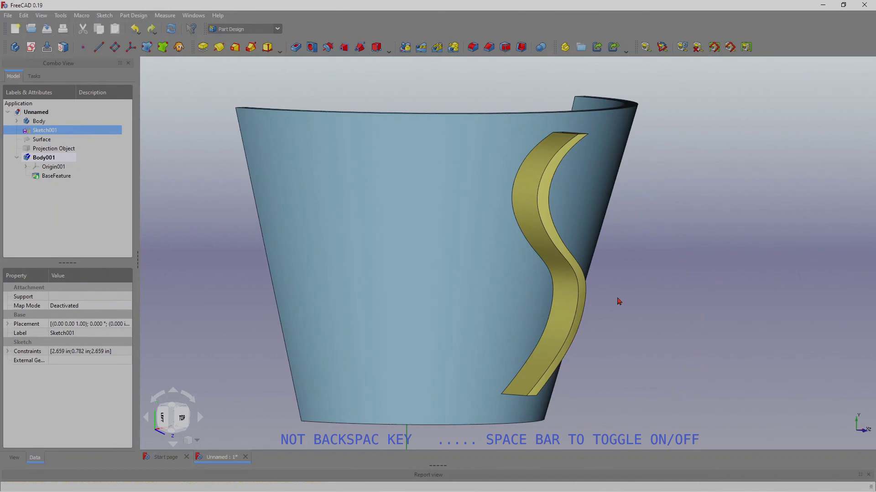
{"action": "key", "text": "space"}
{"action": "key", "text": "space"}
{"action": "scroll", "coordinate": [633, 245], "scroll_direction": "down", "scroll_amount": 2}
{"action": "middle_click_drag", "start_coordinate": [648, 242], "coordinate": [608, 242]}
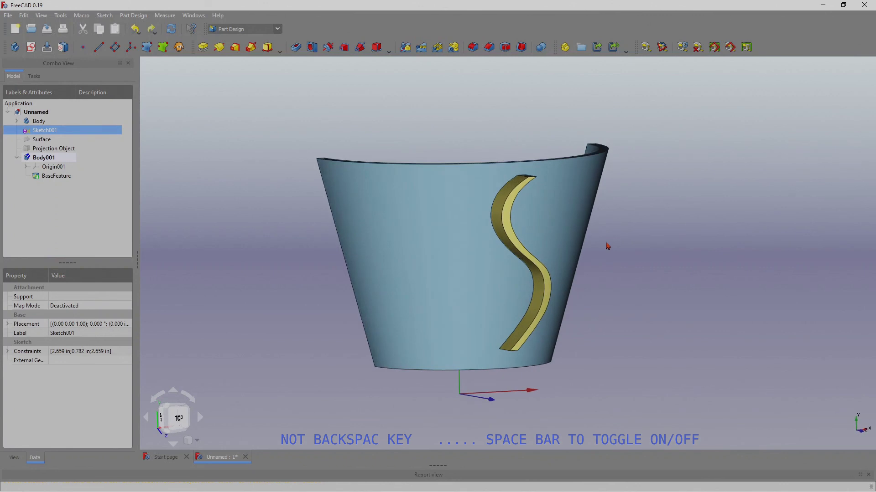
{"action": "key", "text": "space"}
{"action": "key", "text": "space"}
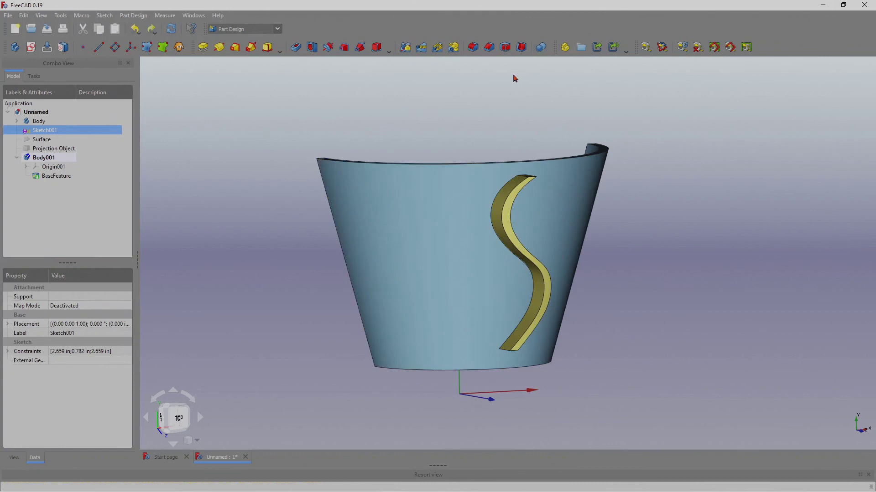
Step: Switch back to the Part workbench
{"action": "left_click", "coordinate": [278, 30]}
{"action": "left_click", "coordinate": [238, 114]}
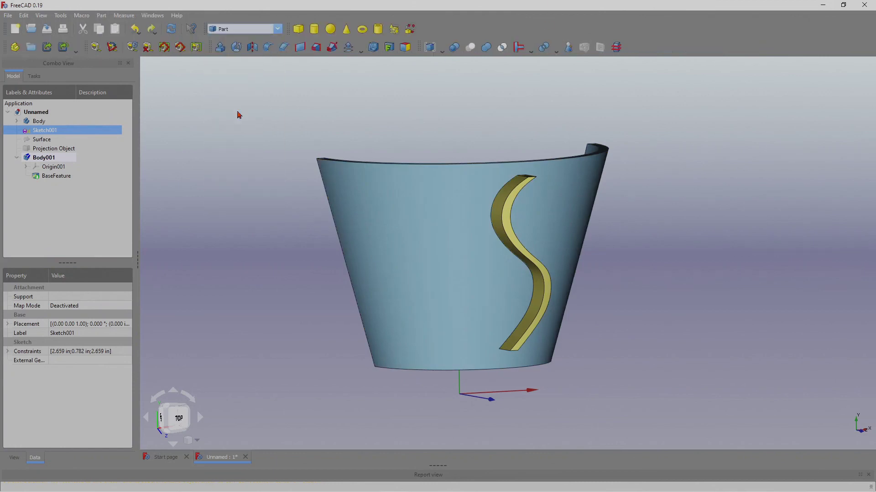
Step: Fuse the cup body and the S-shaped body with a Boolean union, and expand the fusion in the model tree
{"action": "left_click", "coordinate": [453, 47]}
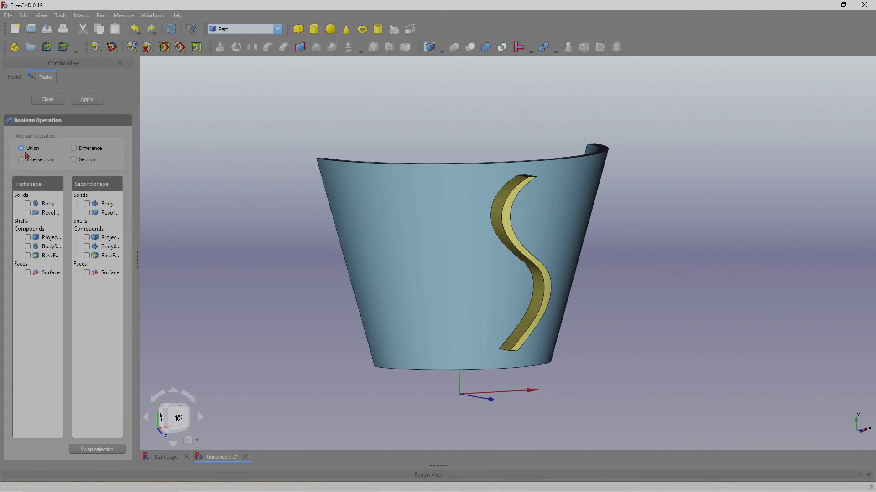
{"action": "left_click", "coordinate": [27, 204]}
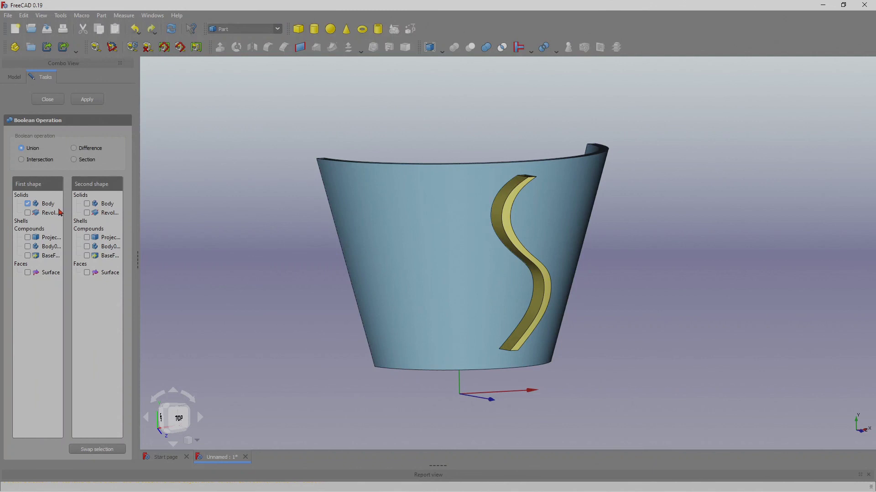
{"action": "left_click", "coordinate": [86, 247]}
{"action": "left_click", "coordinate": [86, 102]}
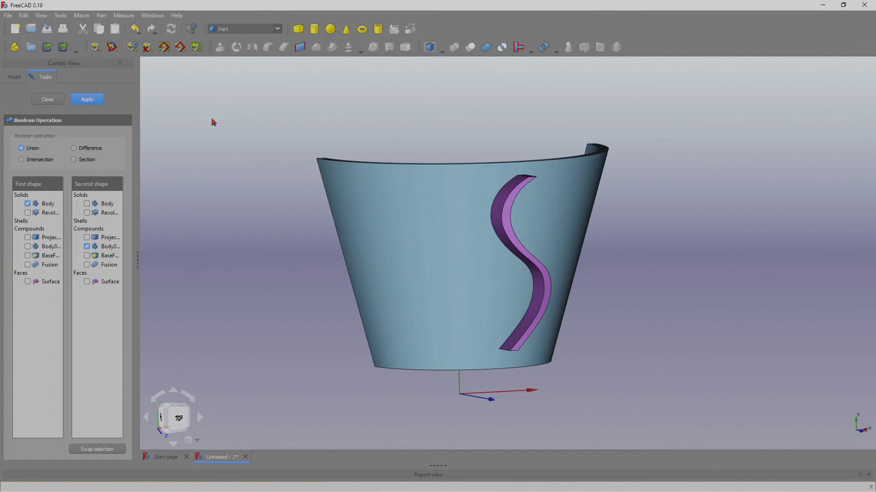
{"action": "left_click", "coordinate": [50, 101]}
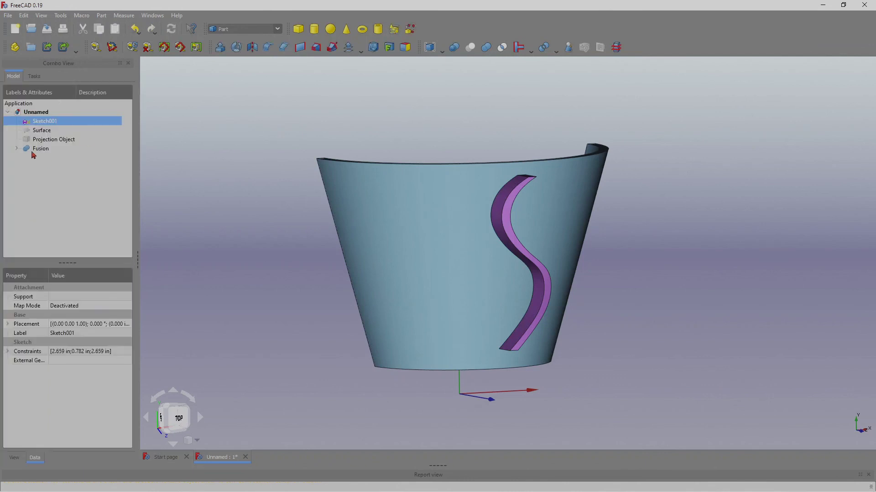
{"action": "left_click", "coordinate": [16, 148]}
{"action": "left_click", "coordinate": [41, 150]}
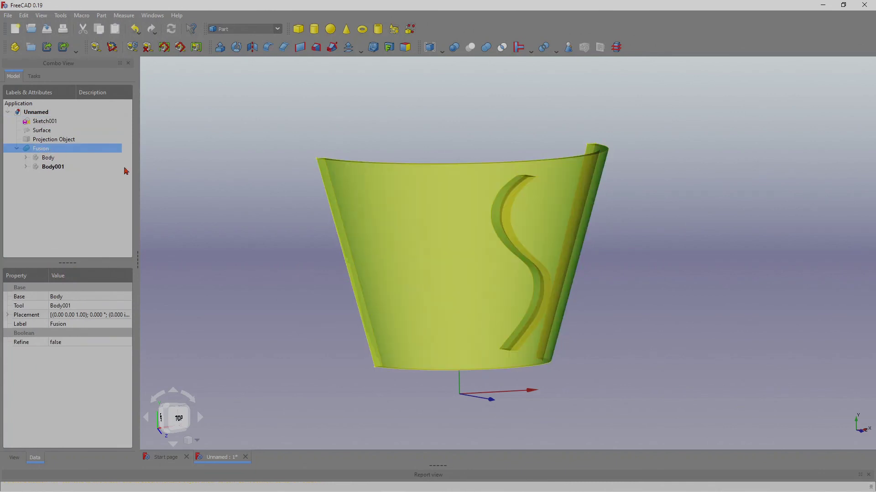
{"action": "left_click", "coordinate": [237, 168]}
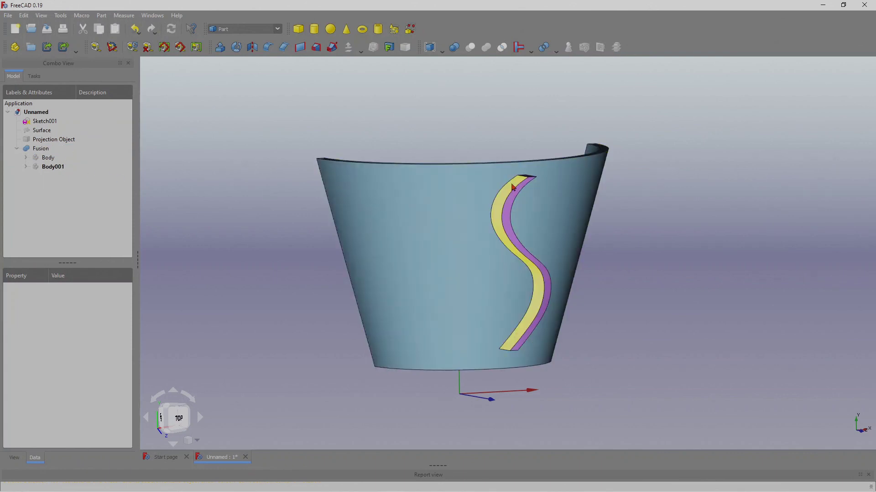
Step: Switch to the Part Design workbench and create a new body that uses the fusion as its base feature
{"action": "left_click", "coordinate": [42, 149]}
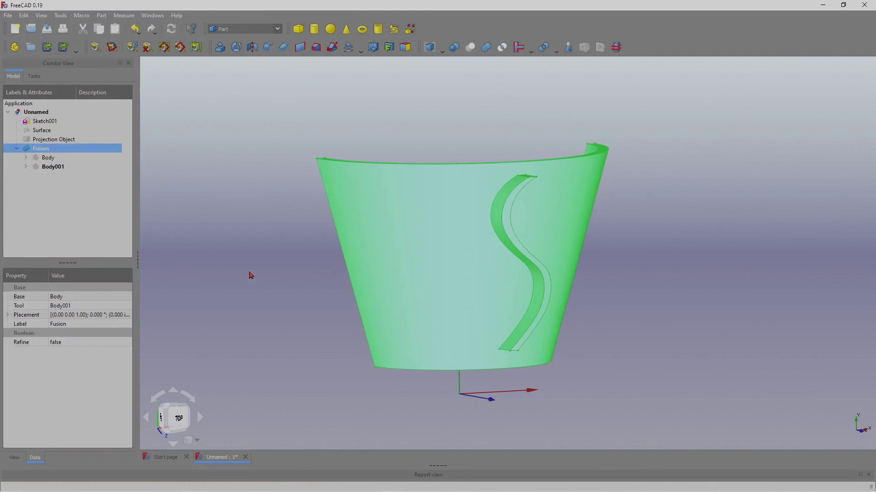
{"action": "left_click", "coordinate": [278, 30]}
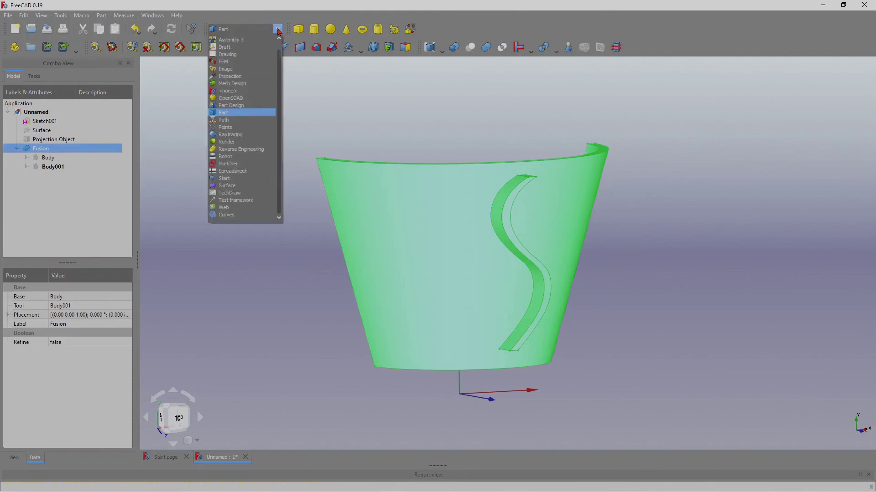
{"action": "left_click", "coordinate": [233, 105]}
{"action": "left_click", "coordinate": [13, 76]}
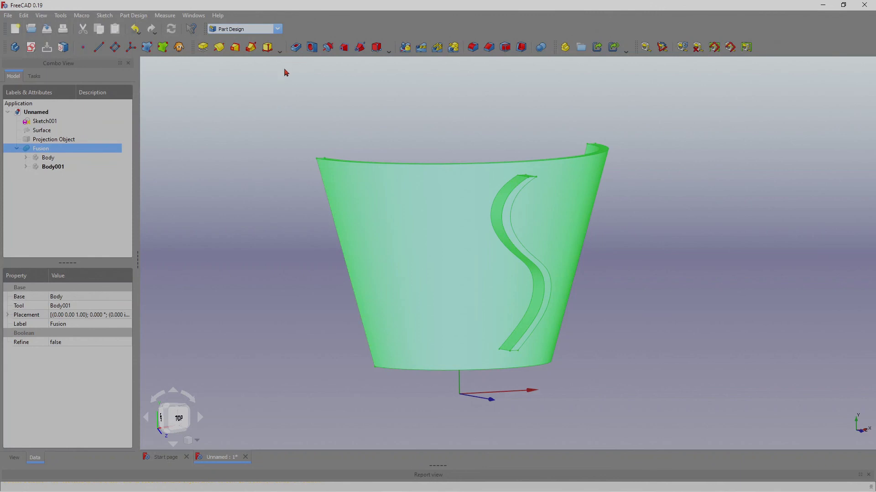
{"action": "left_click", "coordinate": [15, 48]}
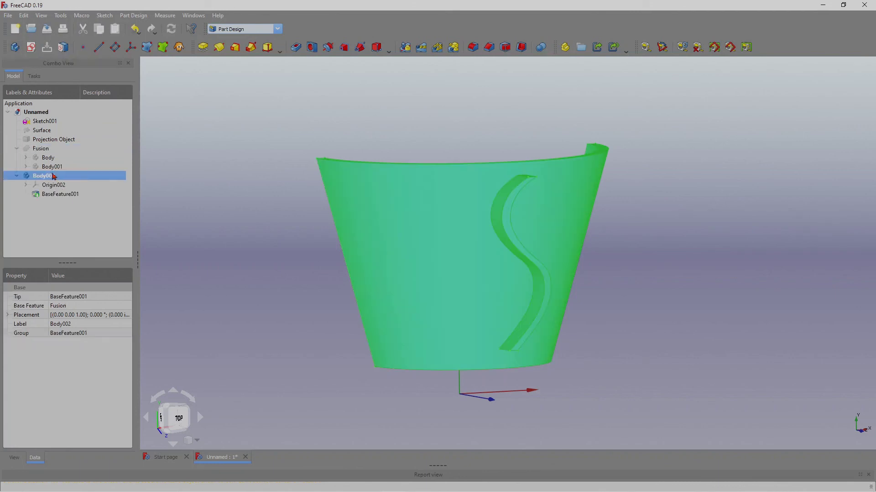
{"action": "left_click", "coordinate": [229, 172]}
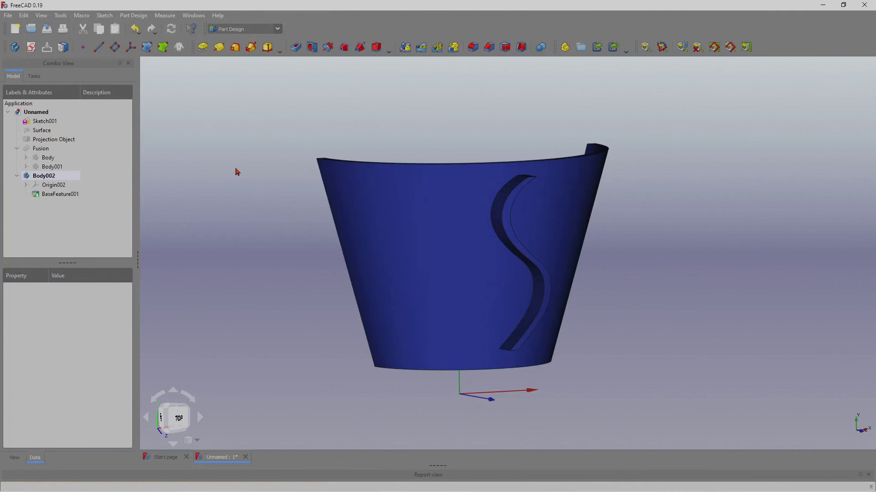
Step: Fillet the long outer edge of the S-shaped decoration on the fused body with a 0.039 in radius
{"action": "scroll", "coordinate": [568, 312], "scroll_direction": "up", "scroll_amount": 2}
{"action": "scroll", "coordinate": [581, 287], "scroll_direction": "up", "scroll_amount": 2}
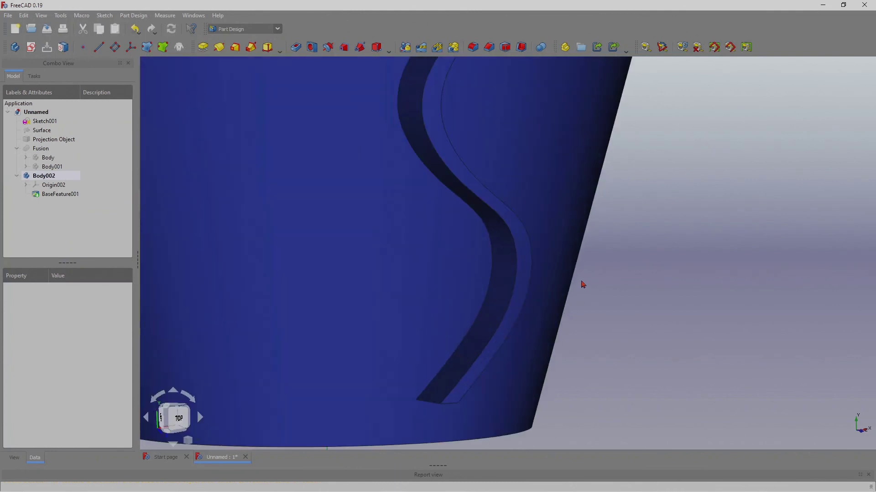
{"action": "scroll", "coordinate": [583, 287], "scroll_direction": "down", "scroll_amount": 4}
{"action": "scroll", "coordinate": [591, 281], "scroll_direction": "down", "scroll_amount": 4}
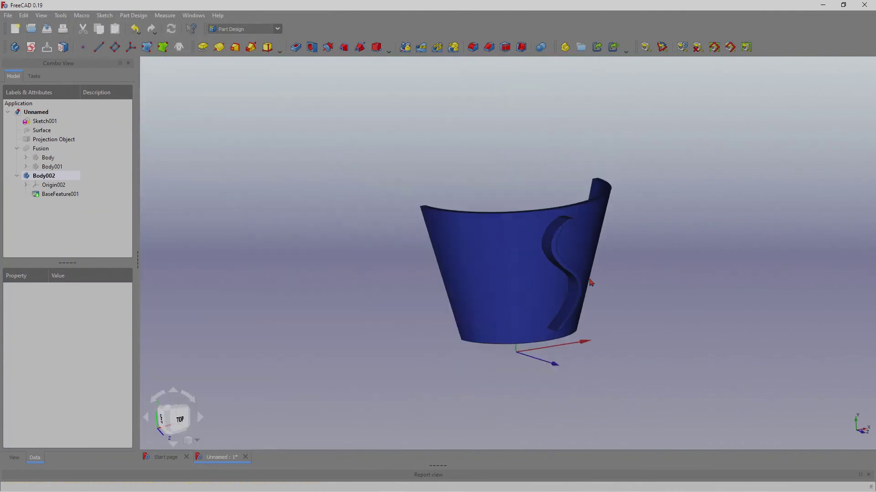
{"action": "scroll", "coordinate": [578, 206], "scroll_direction": "down", "scroll_amount": 3}
{"action": "scroll", "coordinate": [553, 244], "scroll_direction": "up", "scroll_amount": 6}
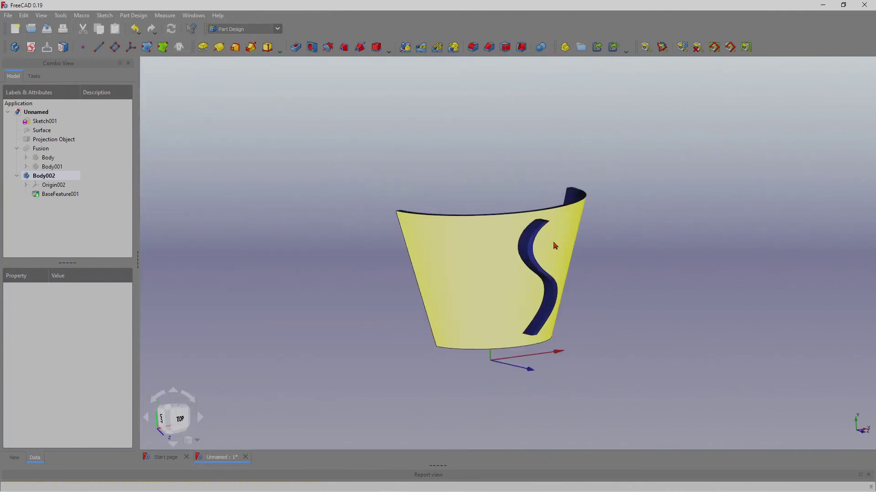
{"action": "middle_click_drag", "start_coordinate": [546, 226], "coordinate": [608, 82]}
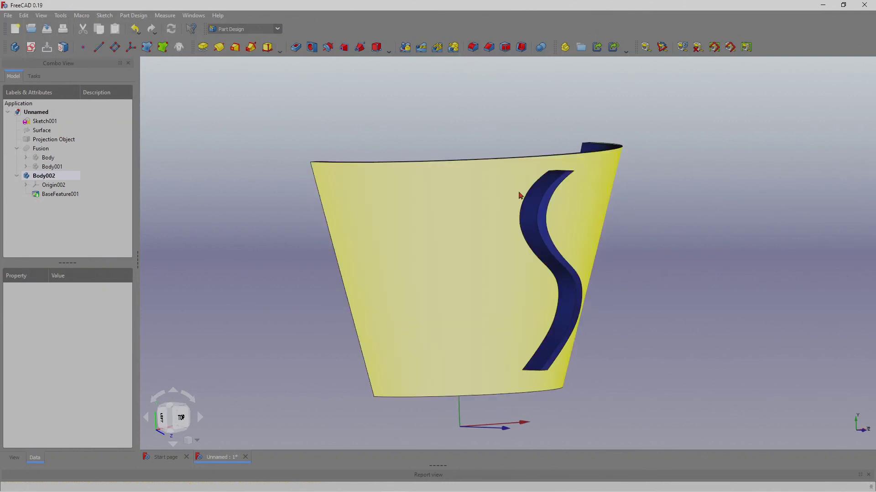
{"action": "left_click", "coordinate": [539, 213]}
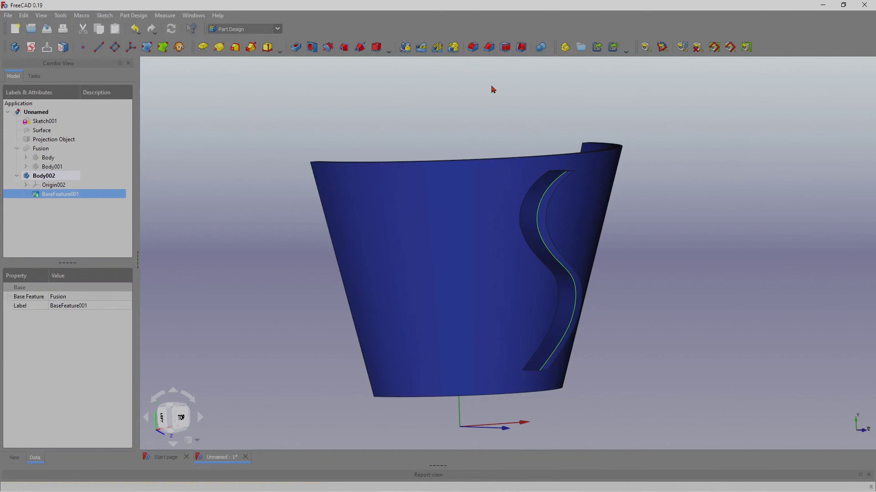
{"action": "left_click", "coordinate": [473, 47]}
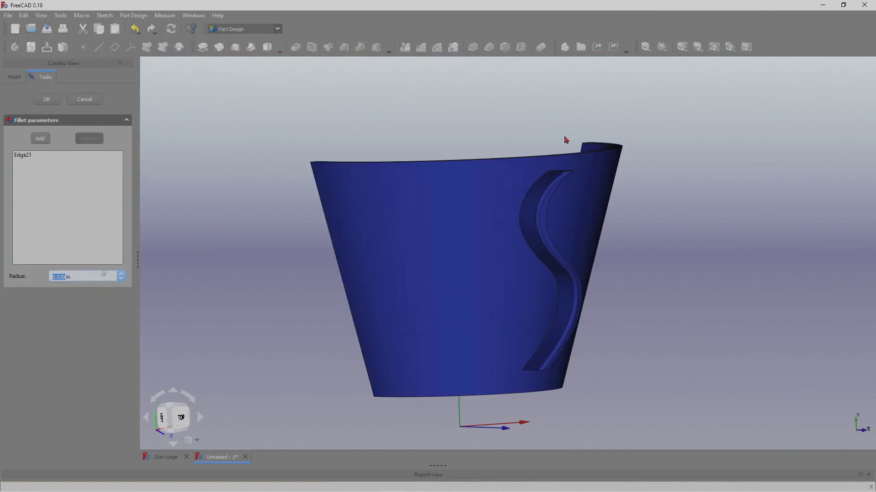
{"action": "middle_click_drag", "start_coordinate": [616, 337], "coordinate": [584, 331]}
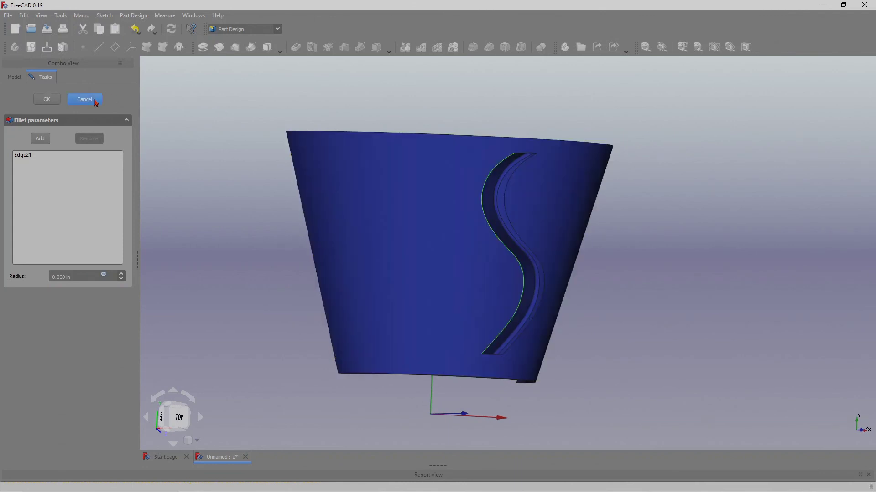
{"action": "left_click", "coordinate": [49, 99]}
Step: Examine the filleted S-shaped decoration and the long edge where its side face meets the cup wall
{"action": "middle_click_drag", "start_coordinate": [573, 243], "coordinate": [602, 272]}
{"action": "scroll", "coordinate": [534, 271], "scroll_direction": "up", "scroll_amount": 3}
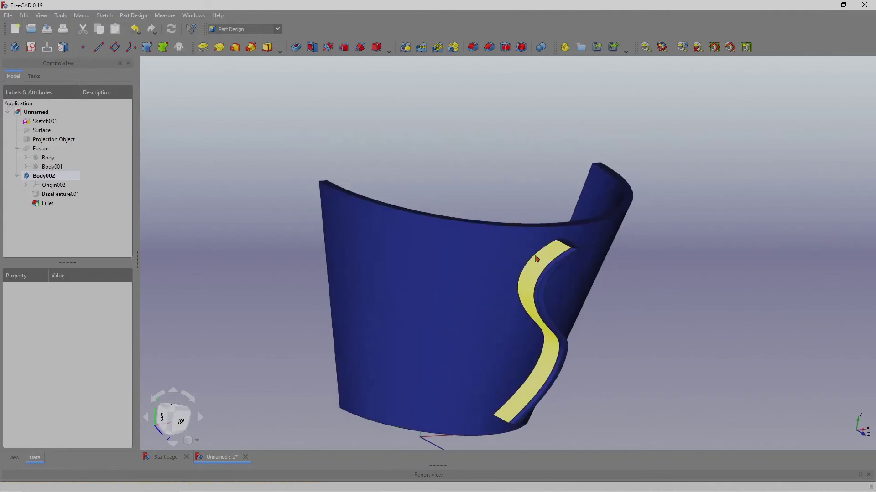
{"action": "scroll", "coordinate": [500, 269], "scroll_direction": "up", "scroll_amount": 2}
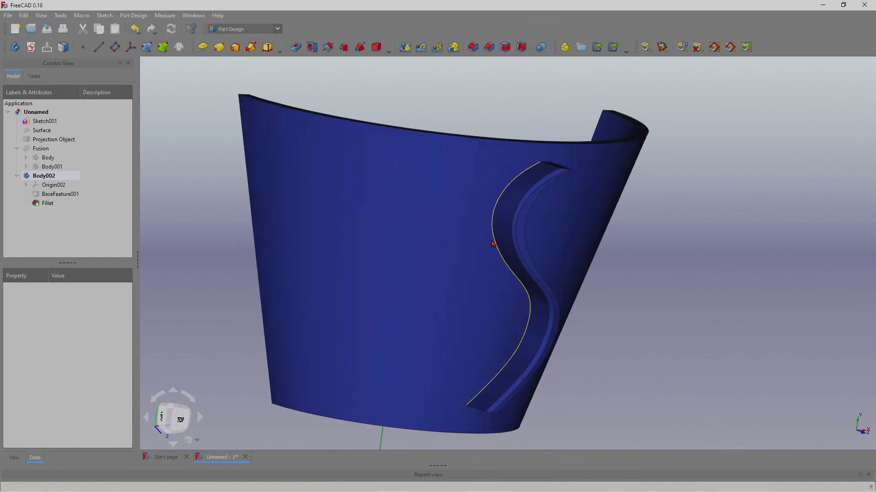
{"action": "scroll", "coordinate": [496, 246], "scroll_direction": "down", "scroll_amount": 3}
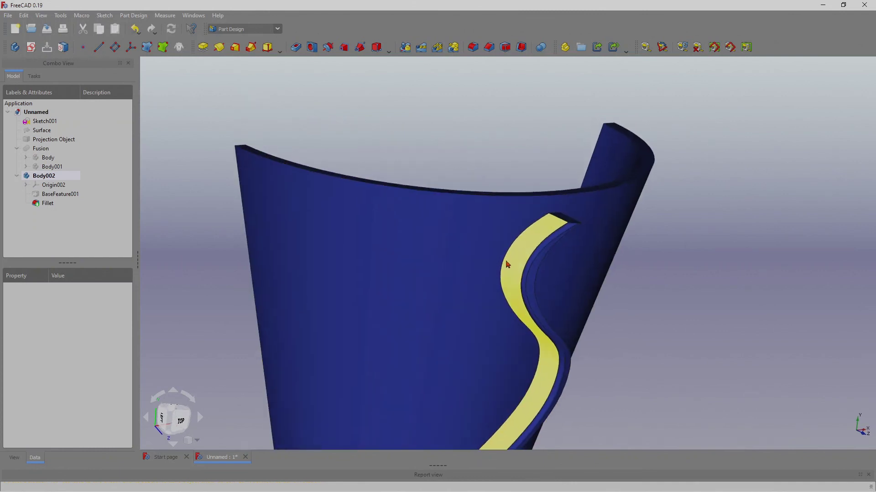
{"action": "scroll", "coordinate": [490, 258], "scroll_direction": "down", "scroll_amount": 2}
{"action": "scroll", "coordinate": [487, 299], "scroll_direction": "up", "scroll_amount": 4}
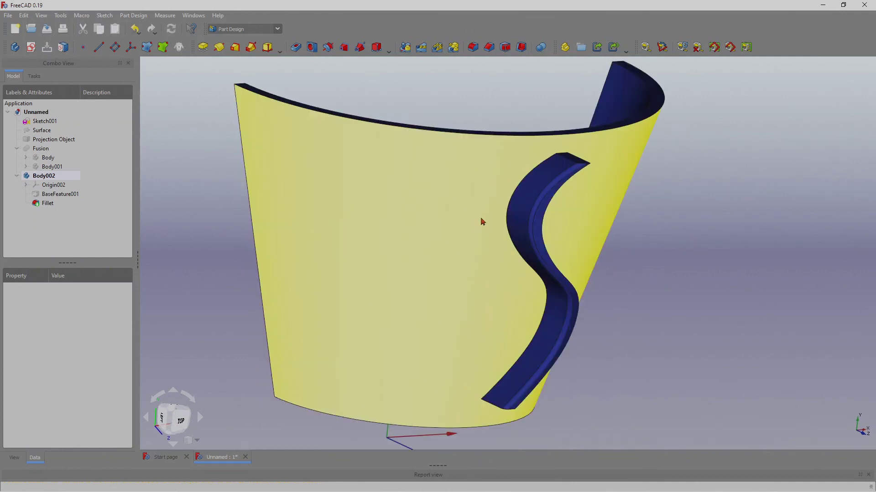
{"action": "scroll", "coordinate": [481, 217], "scroll_direction": "down", "scroll_amount": 2}
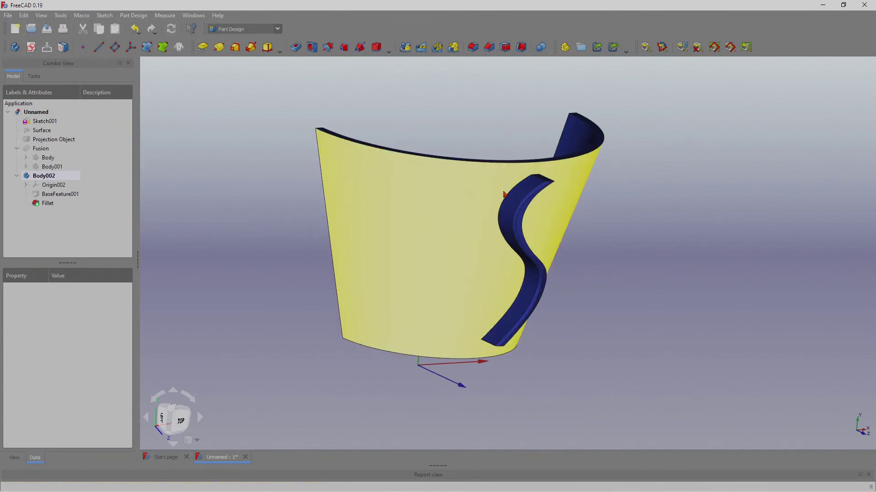
{"action": "scroll", "coordinate": [482, 223], "scroll_direction": "down", "scroll_amount": 2}
{"action": "scroll", "coordinate": [482, 223], "scroll_direction": "up", "scroll_amount": 8}
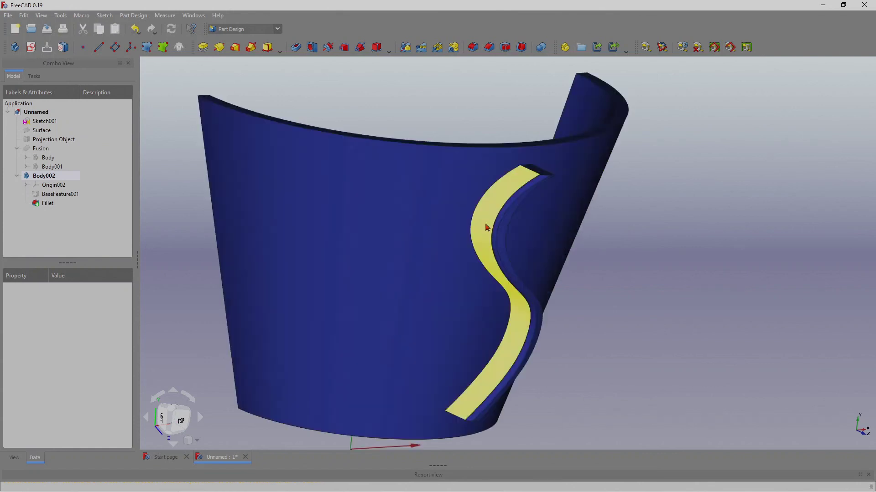
{"action": "scroll", "coordinate": [469, 223], "scroll_direction": "down", "scroll_amount": 6}
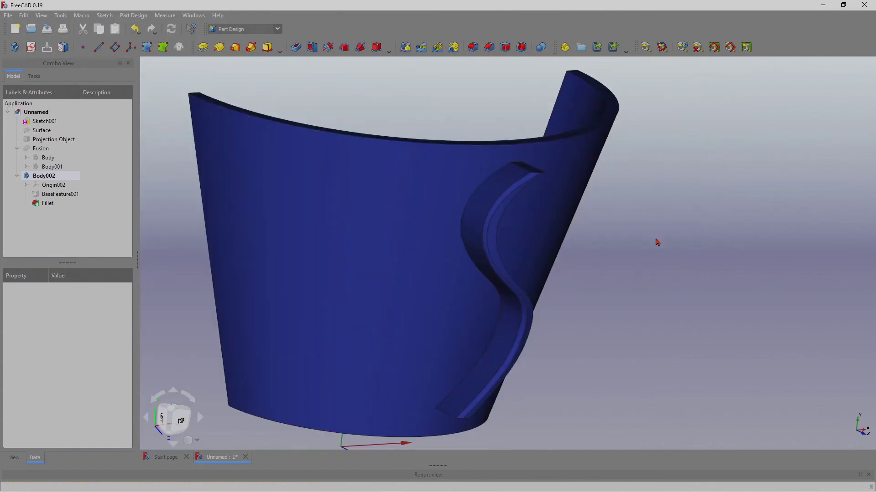
Step: Try a 0.039 in fillet on the long edge where the S-shaped decoration meets the cup wall
{"action": "left_click", "coordinate": [461, 223]}
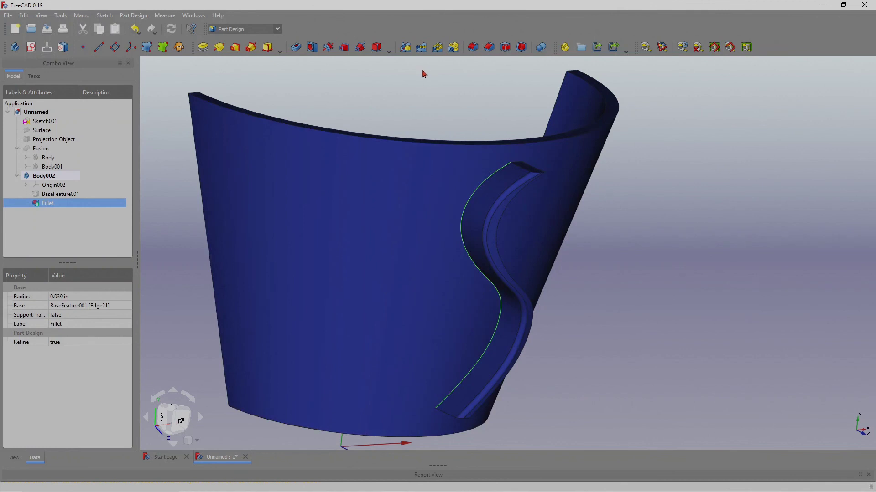
{"action": "left_click", "coordinate": [472, 48]}
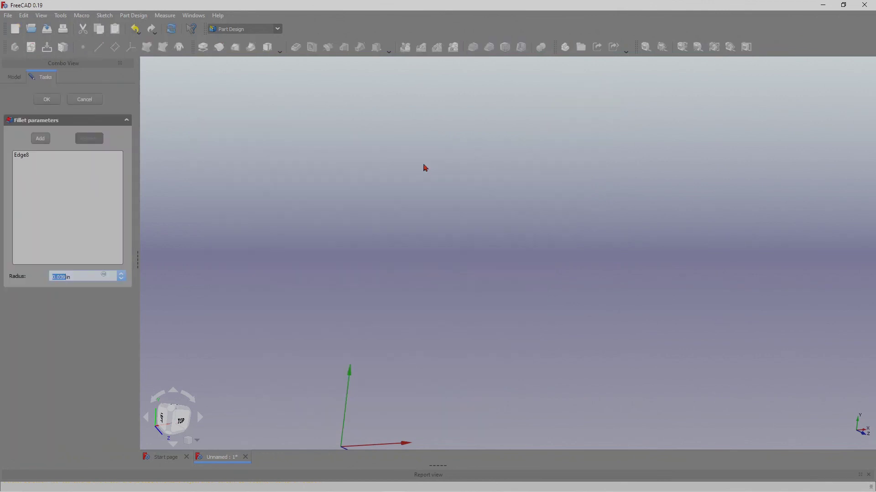
{"action": "left_click", "coordinate": [85, 104]}
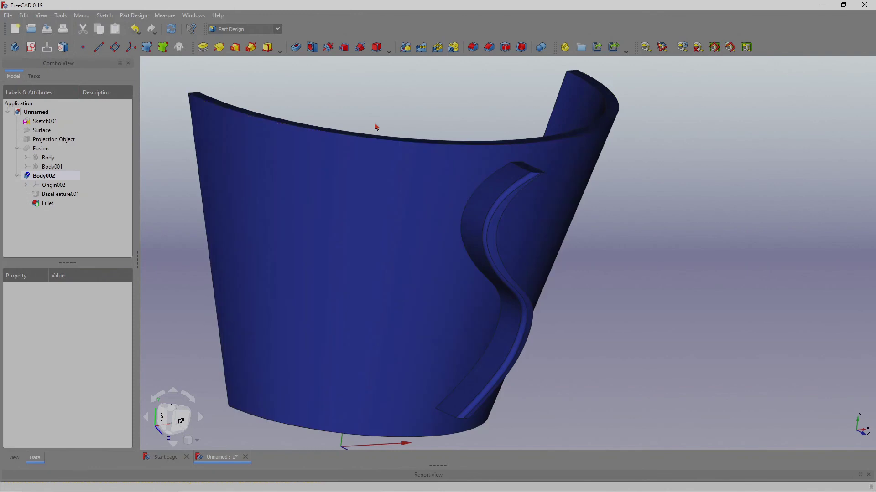
Step: Inspect the S-shaped decoration's junction with the cup wall up close, selecting the long base edge and checking the upper end
{"action": "middle_click_drag", "start_coordinate": [418, 236], "coordinate": [567, 251]}
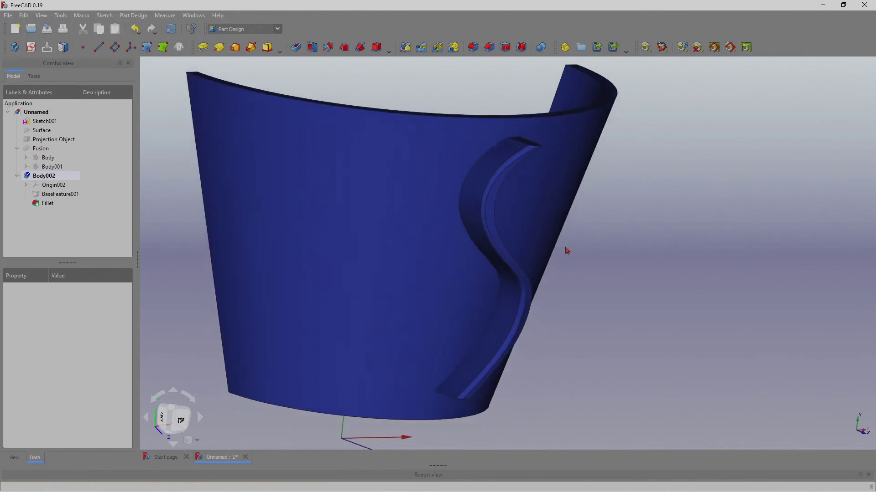
{"action": "scroll", "coordinate": [572, 254], "scroll_direction": "down", "scroll_amount": 5}
{"action": "scroll", "coordinate": [572, 254], "scroll_direction": "up", "scroll_amount": 3}
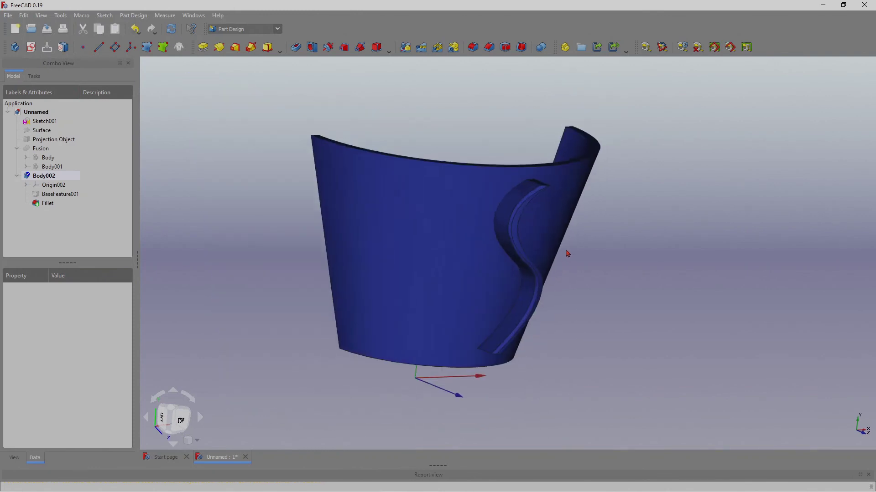
{"action": "scroll", "coordinate": [567, 254], "scroll_direction": "up", "scroll_amount": 2}
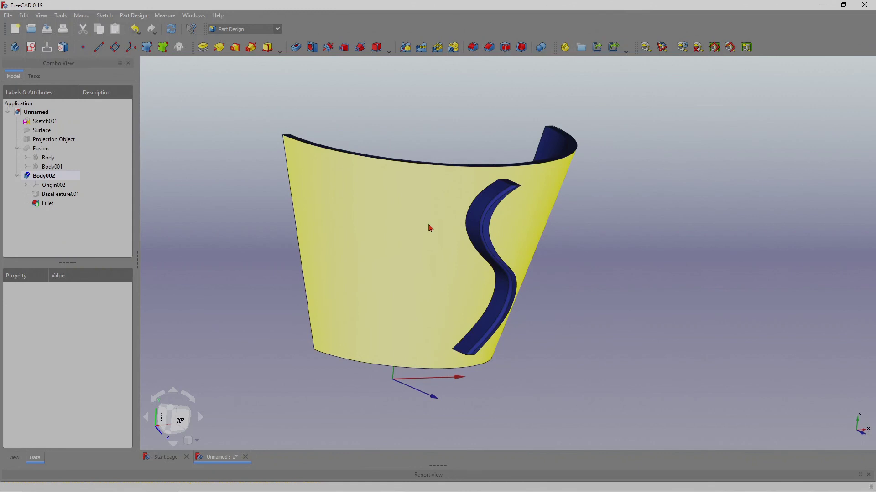
{"action": "scroll", "coordinate": [425, 228], "scroll_direction": "up", "scroll_amount": 3}
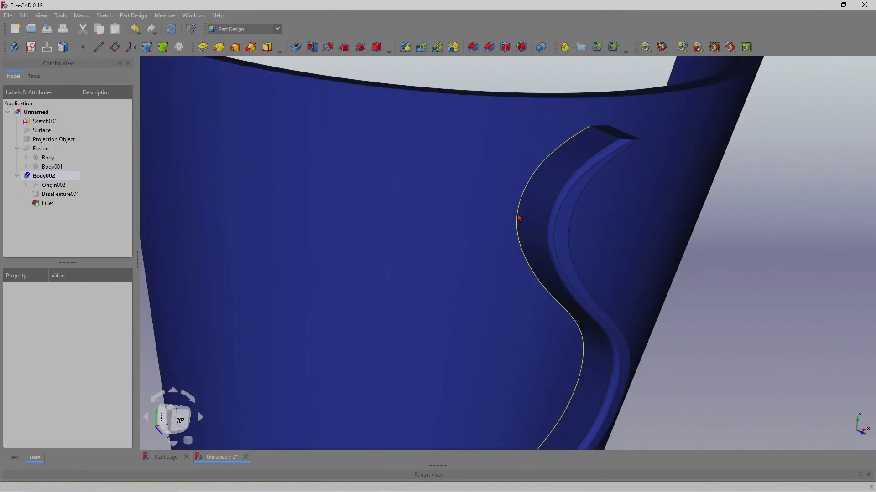
{"action": "left_click", "coordinate": [519, 218]}
{"action": "scroll", "coordinate": [627, 242], "scroll_direction": "down", "scroll_amount": 5}
{"action": "scroll", "coordinate": [602, 218], "scroll_direction": "up", "scroll_amount": 5}
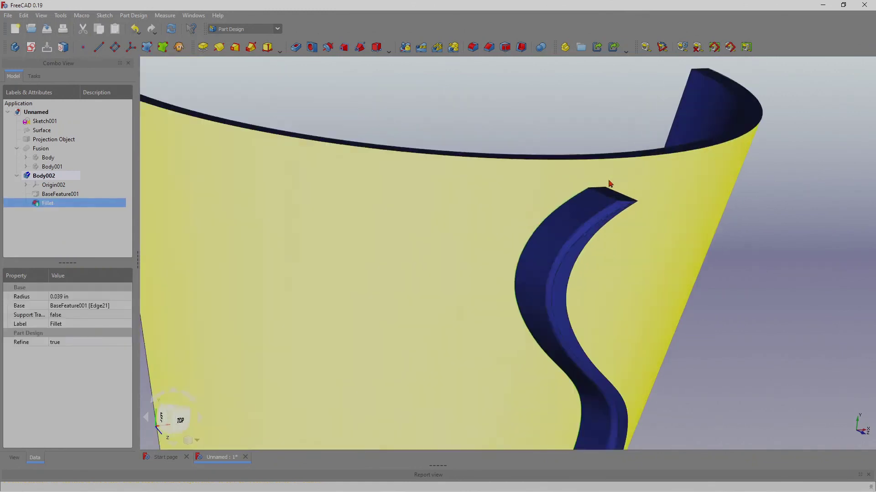
{"action": "scroll", "coordinate": [610, 184], "scroll_direction": "up", "scroll_amount": 4}
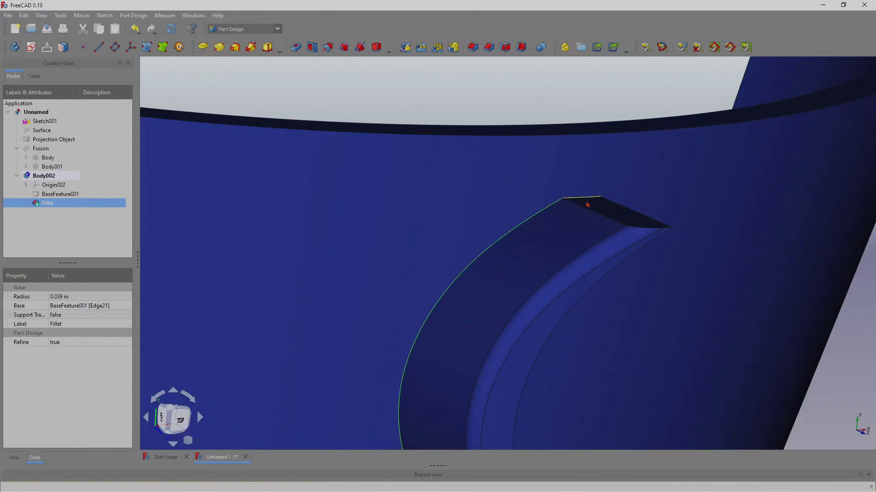
{"action": "scroll", "coordinate": [683, 309], "scroll_direction": "down", "scroll_amount": 3}
{"action": "scroll", "coordinate": [693, 315], "scroll_direction": "down", "scroll_amount": 2}
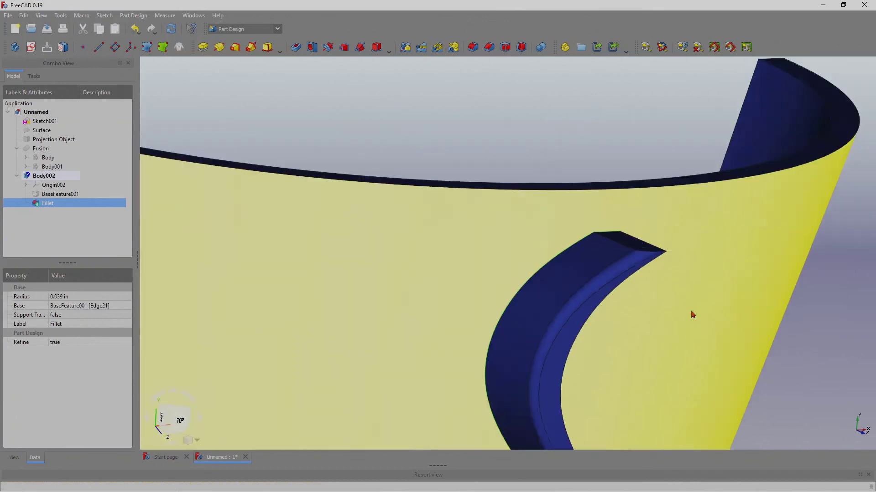
Step: Fillet all four base edges where the S-shaped decoration meets the cup wall, both long sides and both ends, with a 0.039 in radius
{"action": "scroll", "coordinate": [655, 319], "scroll_direction": "down", "scroll_amount": 4}
{"action": "scroll", "coordinate": [622, 286], "scroll_direction": "up", "scroll_amount": 5}
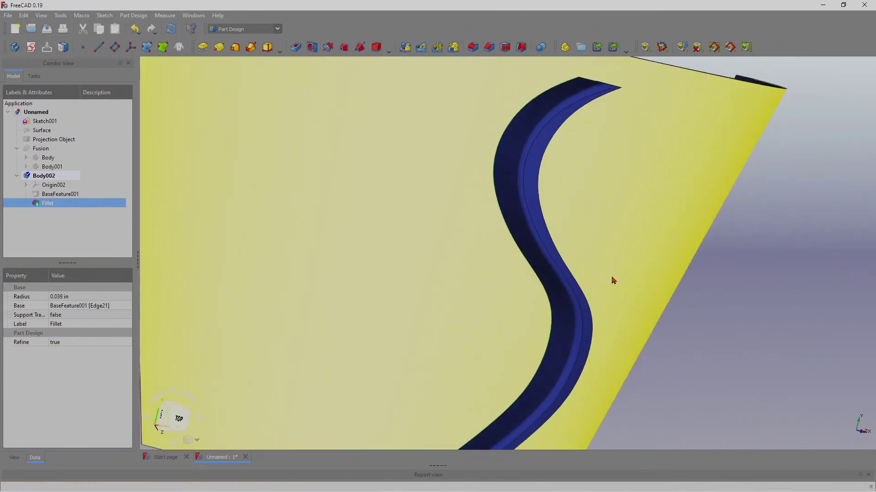
{"action": "scroll", "coordinate": [614, 280], "scroll_direction": "down", "scroll_amount": 4}
{"action": "scroll", "coordinate": [474, 189], "scroll_direction": "down", "scroll_amount": 2}
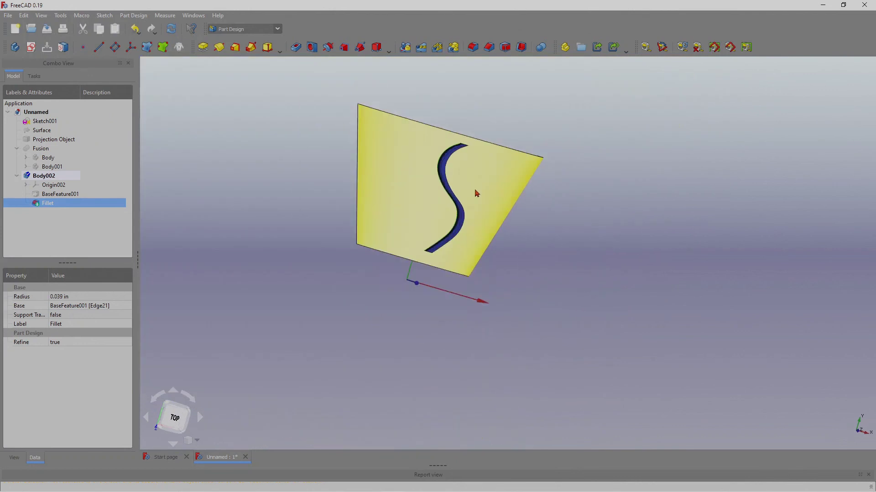
{"action": "scroll", "coordinate": [474, 193], "scroll_direction": "down", "scroll_amount": 1}
{"action": "scroll", "coordinate": [465, 189], "scroll_direction": "up", "scroll_amount": 3}
{"action": "scroll", "coordinate": [410, 104], "scroll_direction": "down", "scroll_amount": 3}
{"action": "scroll", "coordinate": [406, 95], "scroll_direction": "up", "scroll_amount": 3}
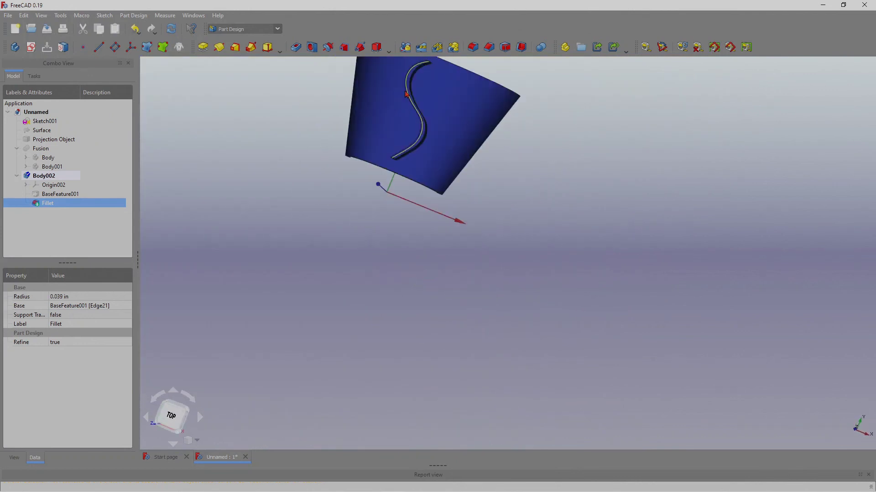
{"action": "scroll", "coordinate": [430, 74], "scroll_direction": "up", "scroll_amount": 2}
{"action": "scroll", "coordinate": [432, 84], "scroll_direction": "down", "scroll_amount": 2}
{"action": "scroll", "coordinate": [430, 85], "scroll_direction": "up", "scroll_amount": 5}
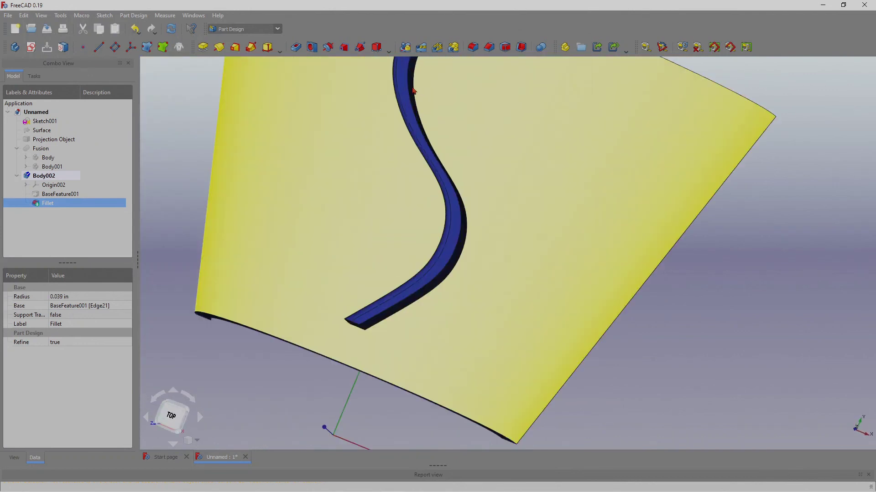
{"action": "scroll", "coordinate": [514, 189], "scroll_direction": "down", "scroll_amount": 4}
{"action": "scroll", "coordinate": [480, 264], "scroll_direction": "up", "scroll_amount": 6}
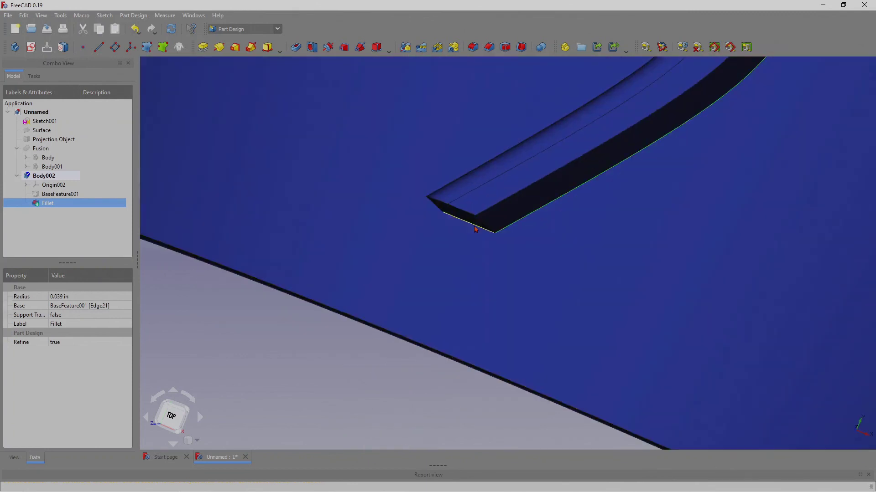
{"action": "left_click", "coordinate": [467, 226]}
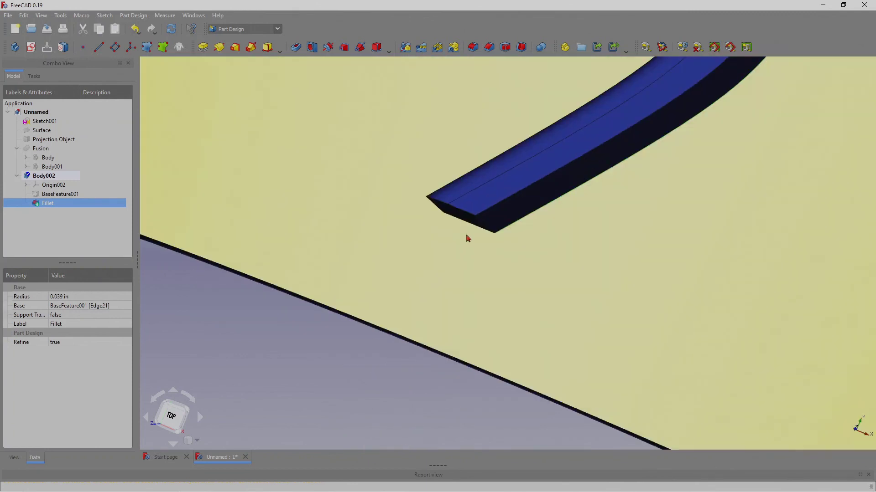
{"action": "left_click", "coordinate": [472, 228]}
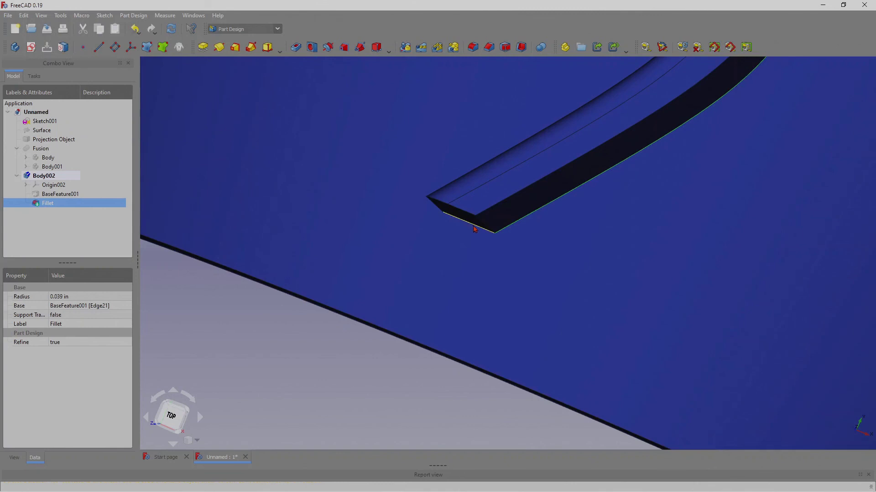
{"action": "scroll", "coordinate": [460, 258], "scroll_direction": "down", "scroll_amount": 6}
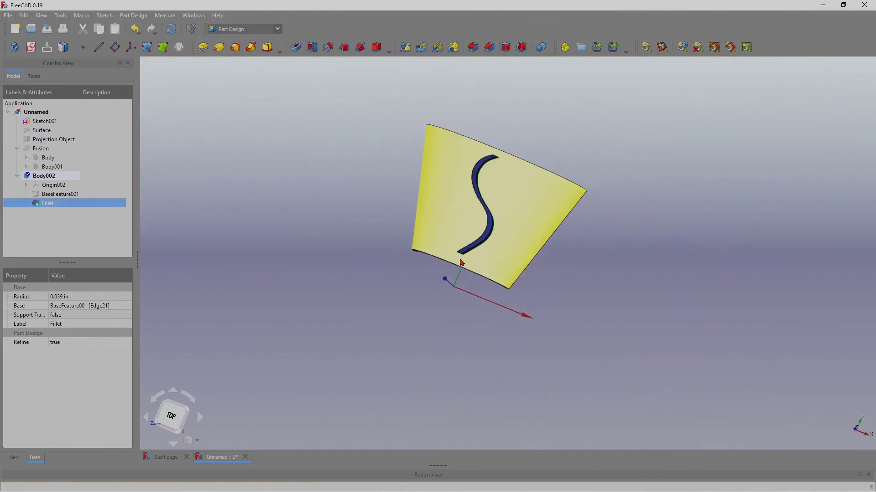
{"action": "middle_click_drag", "start_coordinate": [559, 241], "coordinate": [671, 263]}
{"action": "scroll", "coordinate": [536, 192], "scroll_direction": "up", "scroll_amount": 4}
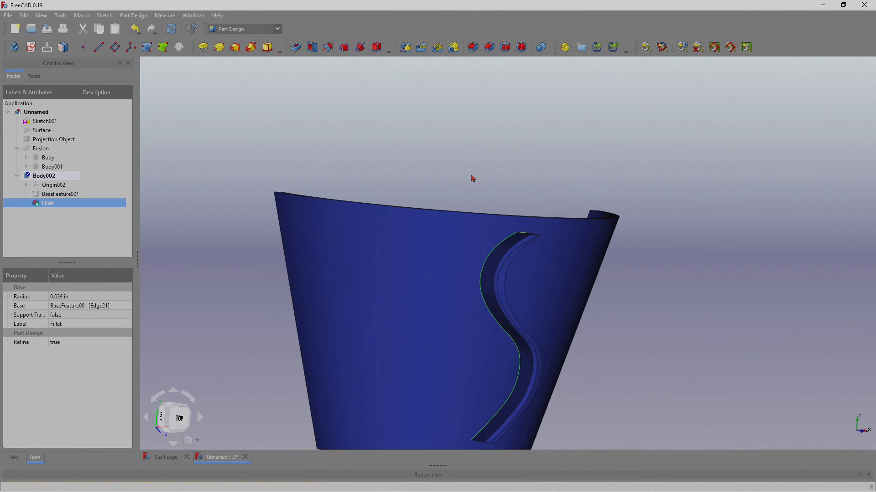
{"action": "scroll", "coordinate": [473, 179], "scroll_direction": "down", "scroll_amount": 2}
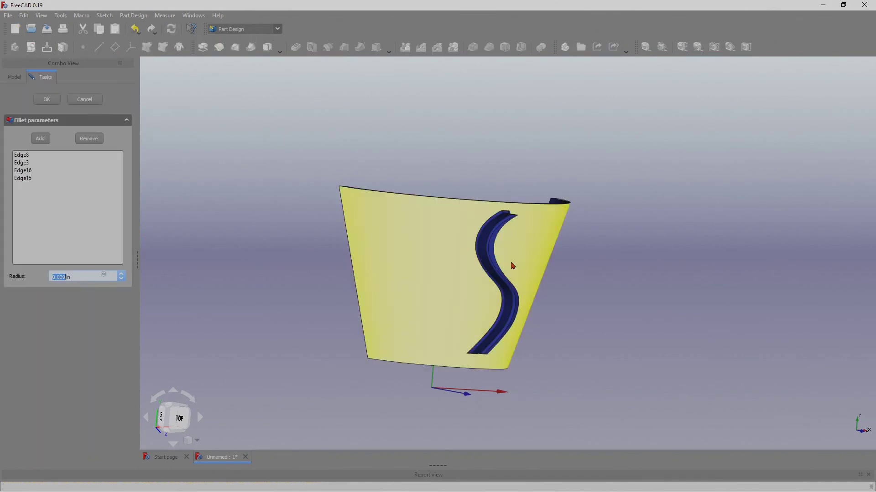
{"action": "middle_click_drag", "start_coordinate": [582, 315], "coordinate": [613, 310]}
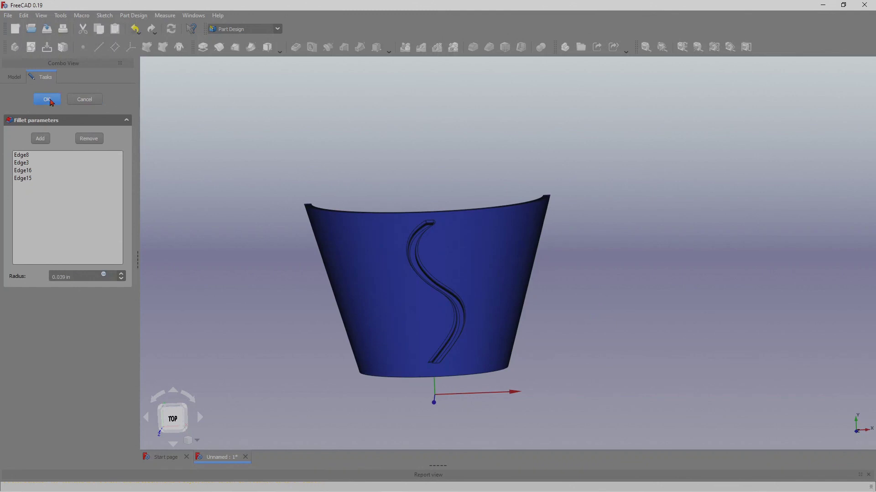
{"action": "left_click", "coordinate": [81, 101]}
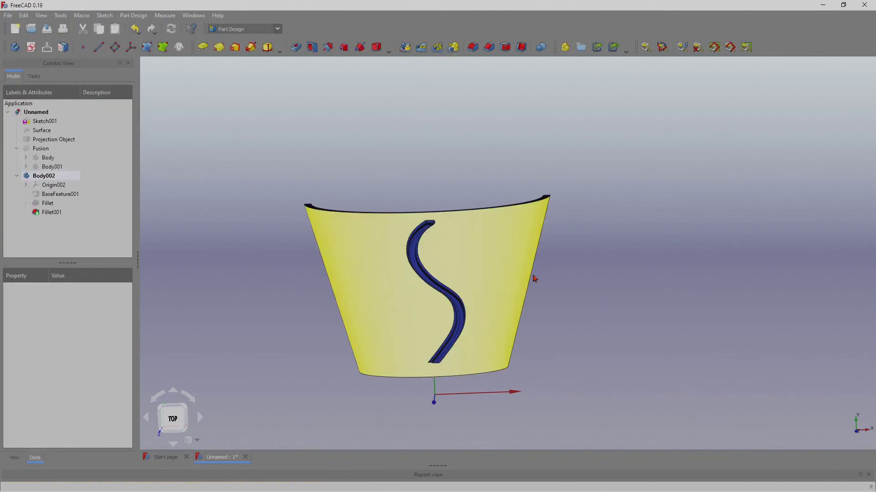
Step: Examine the base fillets along the S-shaped decoration on the cup's outer wall
{"action": "middle_click_drag", "start_coordinate": [587, 264], "coordinate": [587, 272]}
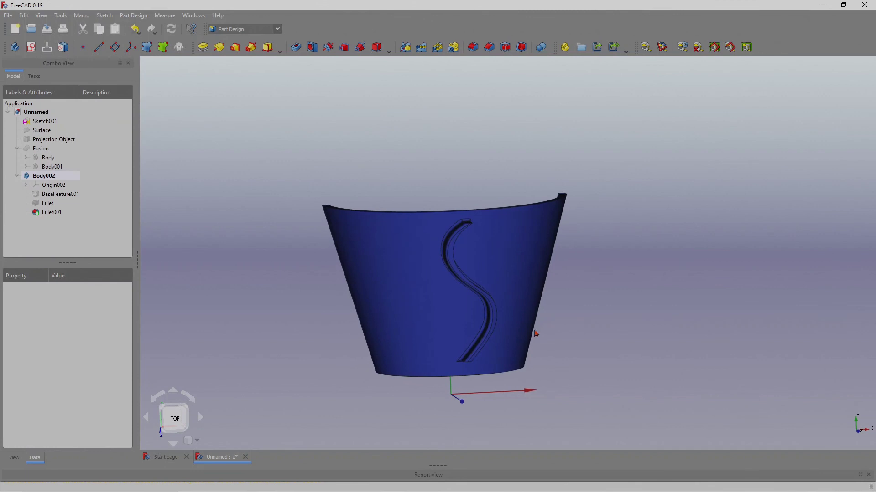
{"action": "scroll", "coordinate": [534, 334], "scroll_direction": "up", "scroll_amount": 2}
{"action": "scroll", "coordinate": [535, 333], "scroll_direction": "down", "scroll_amount": 2}
{"action": "middle_click_drag", "start_coordinate": [534, 333], "coordinate": [523, 313]}
{"action": "scroll", "coordinate": [573, 332], "scroll_direction": "down", "scroll_amount": 2}
{"action": "scroll", "coordinate": [573, 332], "scroll_direction": "up", "scroll_amount": 4}
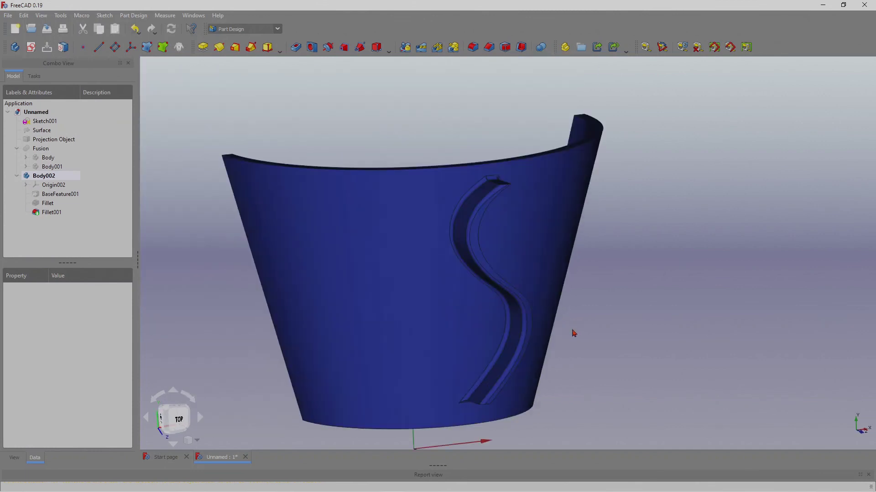
{"action": "mouse_move", "coordinate": [572, 332]}
{"action": "middle_mouse_down"}
{"action": "mouse_move", "coordinate": [563, 328]}
{"action": "mouse_move", "coordinate": [576, 329]}
{"action": "middle_mouse_up"}
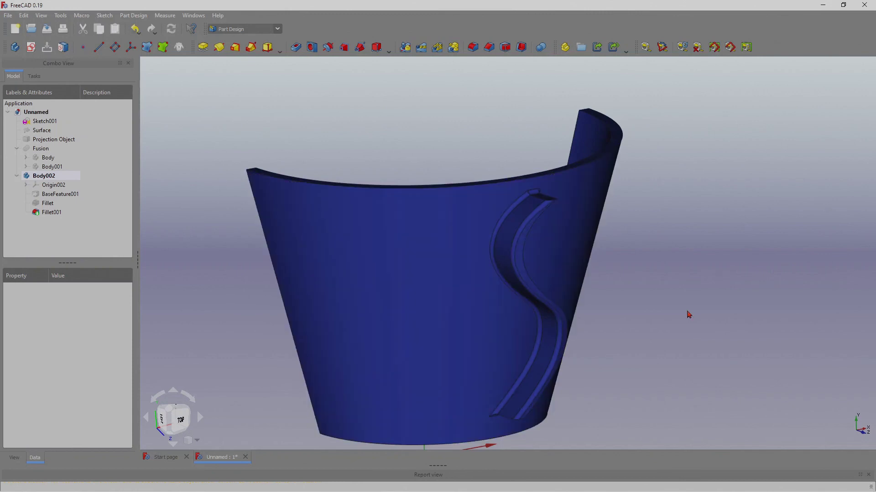
Step: Inspect the decoration's thickness and end profile against the curved wall from the rear view, and look over the whole half cup
{"action": "middle_click_drag", "start_coordinate": [684, 310], "coordinate": [562, 377]}
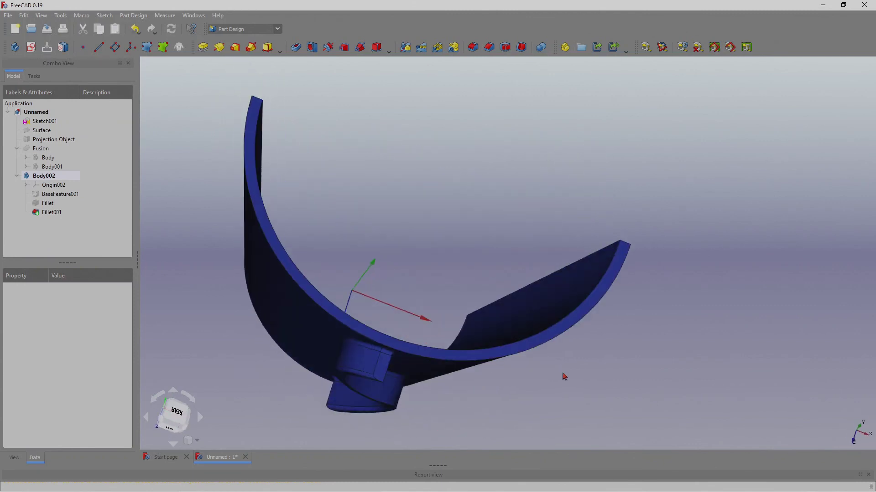
{"action": "scroll", "coordinate": [504, 307], "scroll_direction": "down", "scroll_amount": 5}
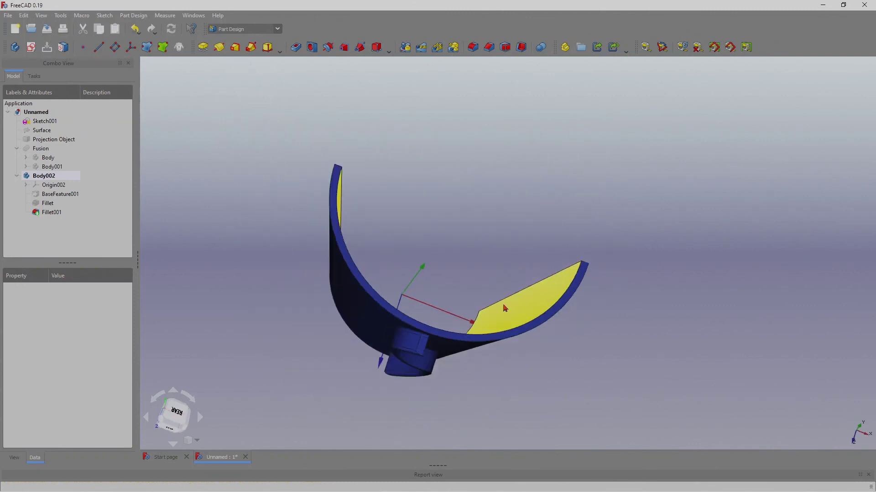
{"action": "left_click", "coordinate": [179, 415]}
{"action": "scroll", "coordinate": [570, 123], "scroll_direction": "up", "scroll_amount": 5}
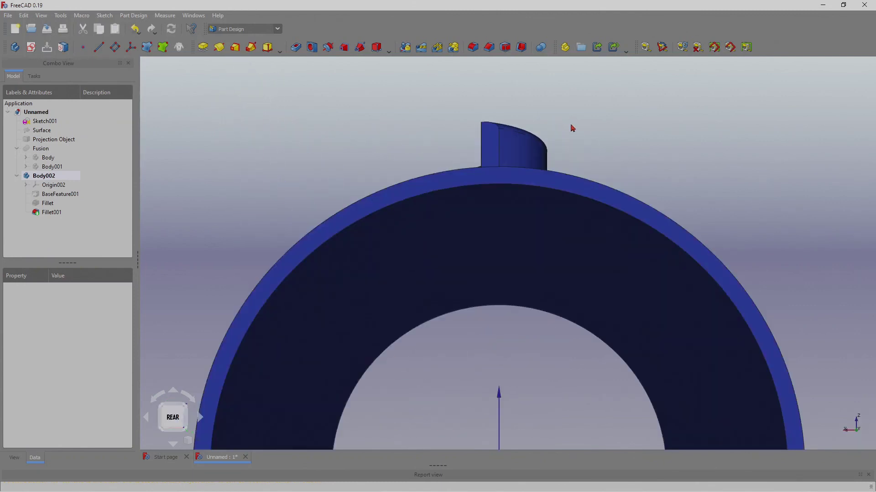
{"action": "middle_click_drag", "start_coordinate": [571, 129], "coordinate": [559, 149]}
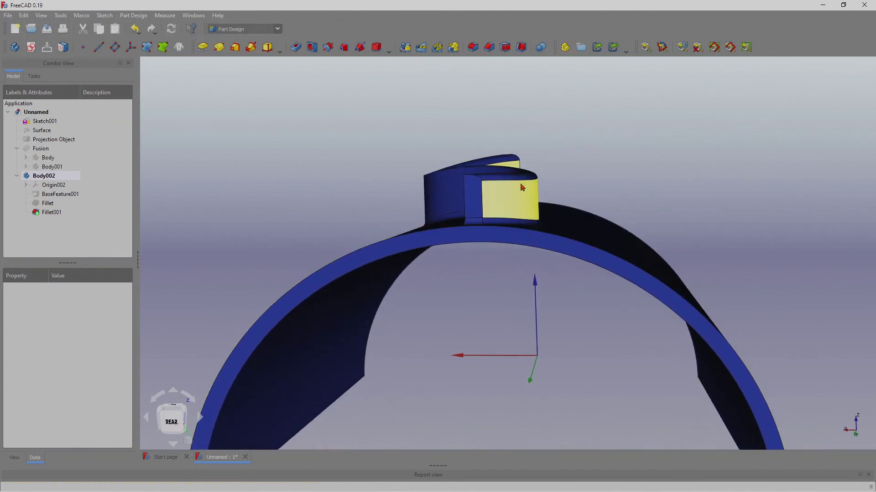
{"action": "middle_click_drag", "start_coordinate": [518, 229], "coordinate": [457, 307]}
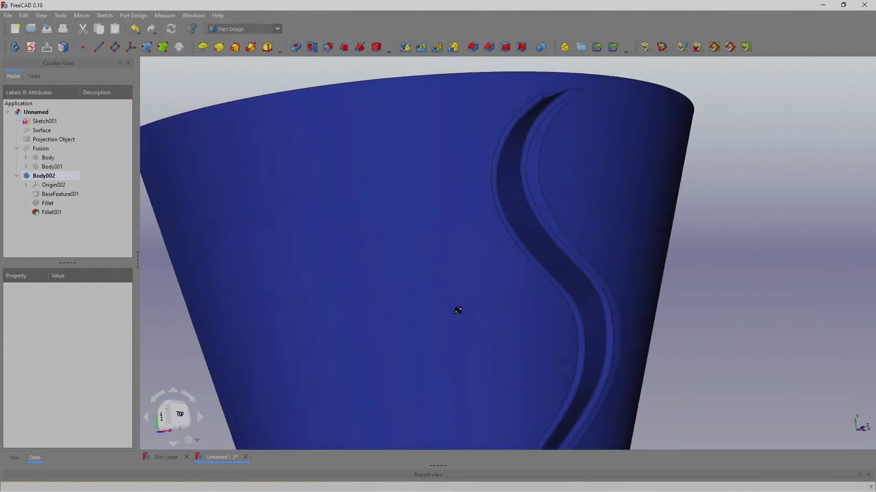
{"action": "scroll", "coordinate": [702, 254], "scroll_direction": "down", "scroll_amount": 5}
{"action": "middle_click_drag", "start_coordinate": [754, 254], "coordinate": [713, 260]}
{"action": "middle_click_drag", "start_coordinate": [631, 246], "coordinate": [693, 306]}
{"action": "scroll", "coordinate": [674, 328], "scroll_direction": "up", "scroll_amount": 5}
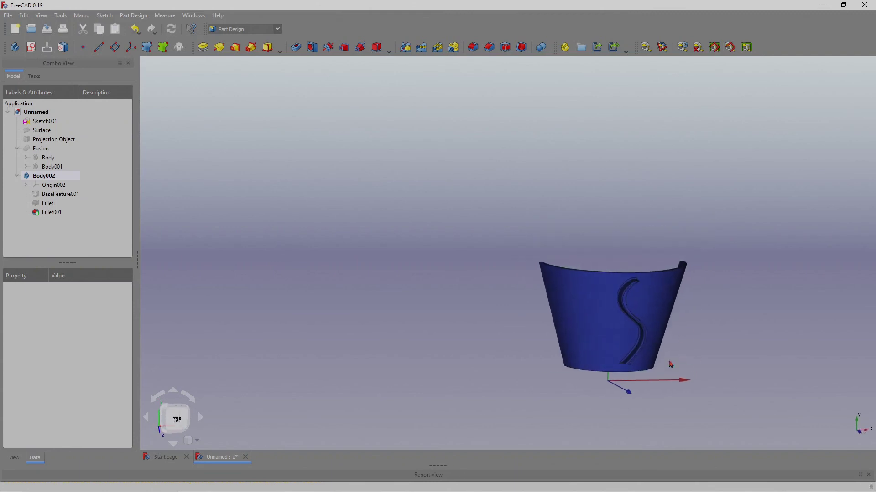